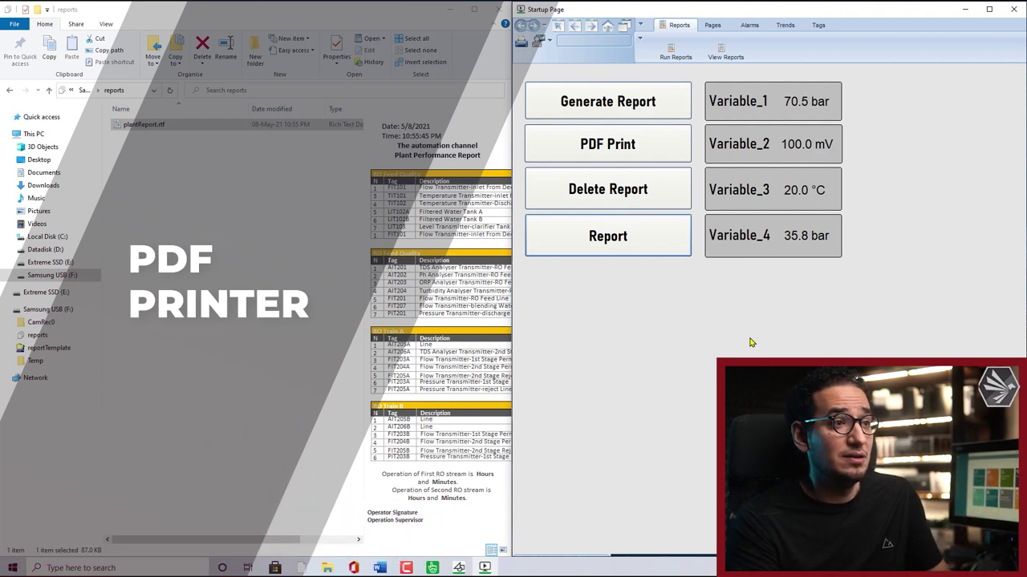
# Step: Launch PDFCreator by searching 'pdf' from the Windows Start menu
pyautogui.click(239, 406)
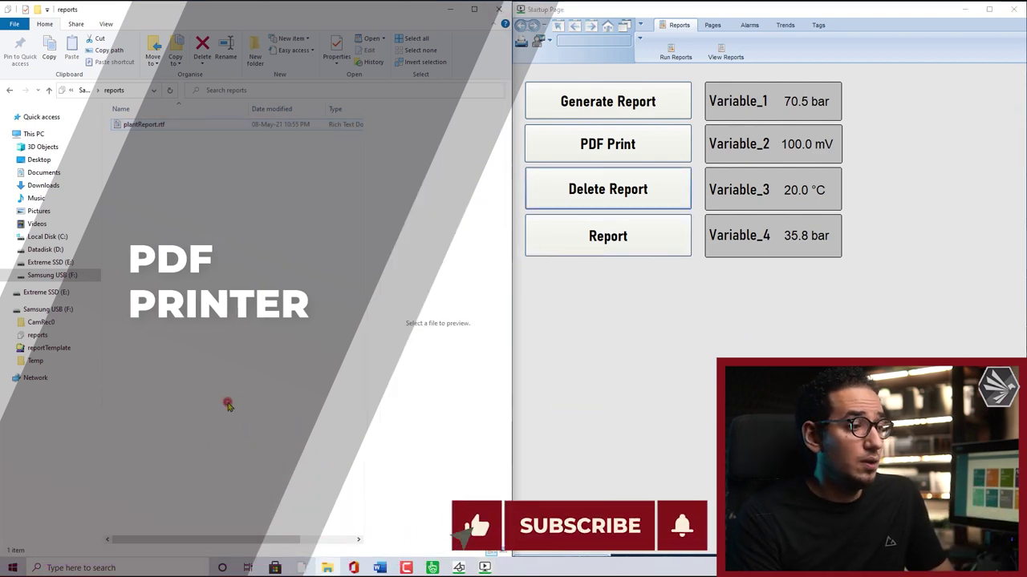
pyautogui.click(13, 568)
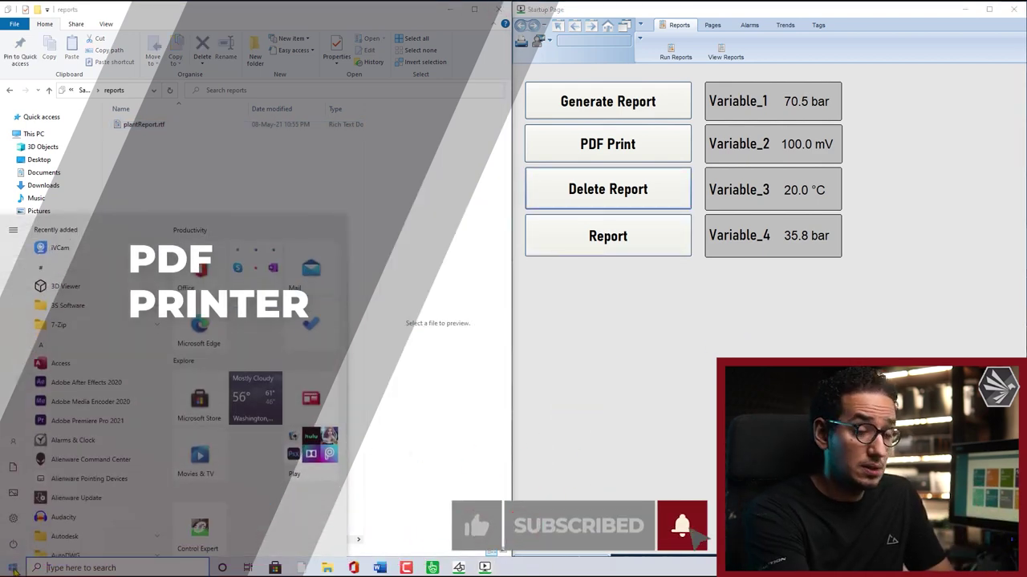
pyautogui.write('pdf')
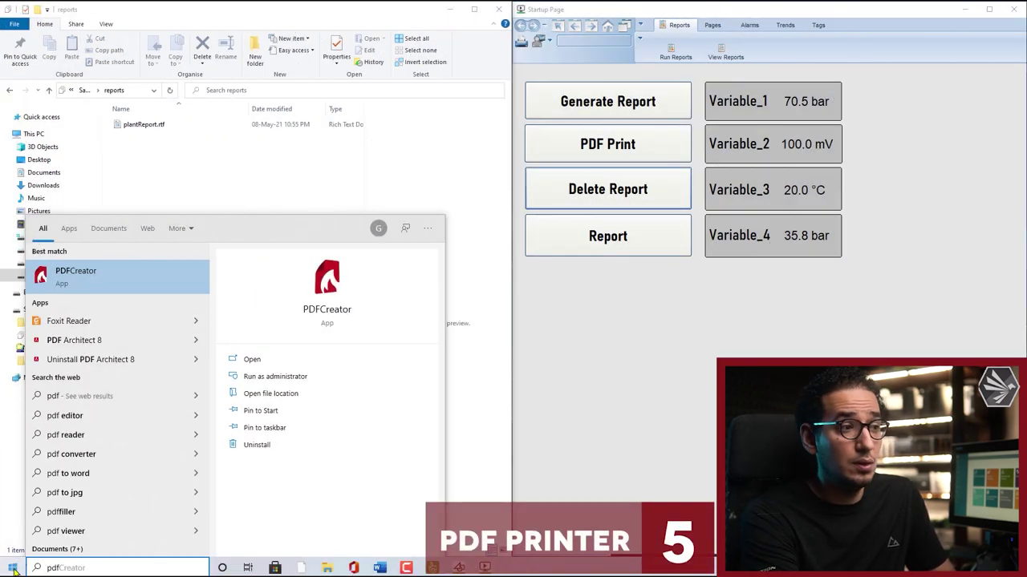
pyautogui.click(13, 569)
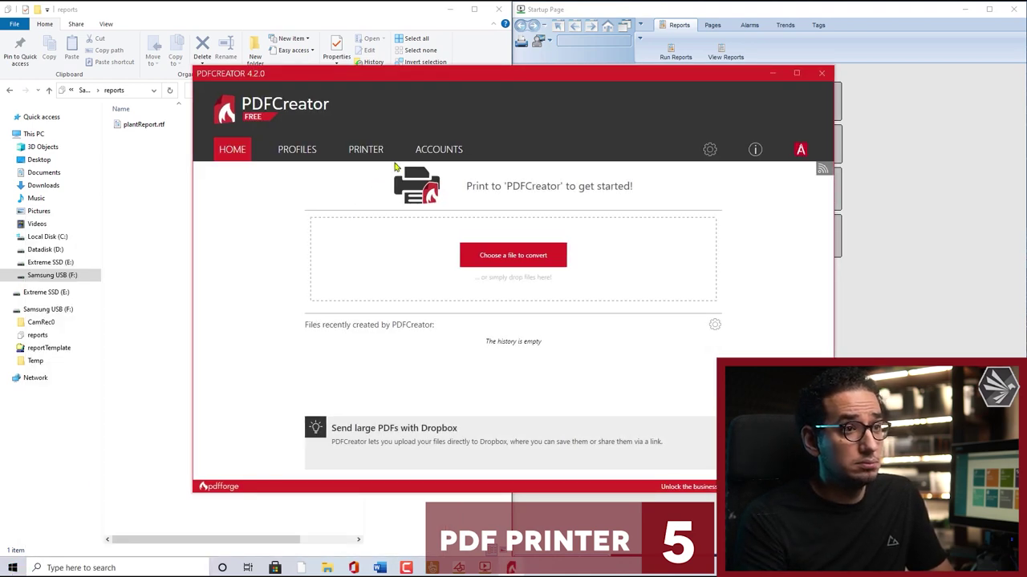
# Step: Open the Default Profile's Save settings (Automatic mode, plantReport files under f:\Reports) from Profiles
pyautogui.click(249, 135)
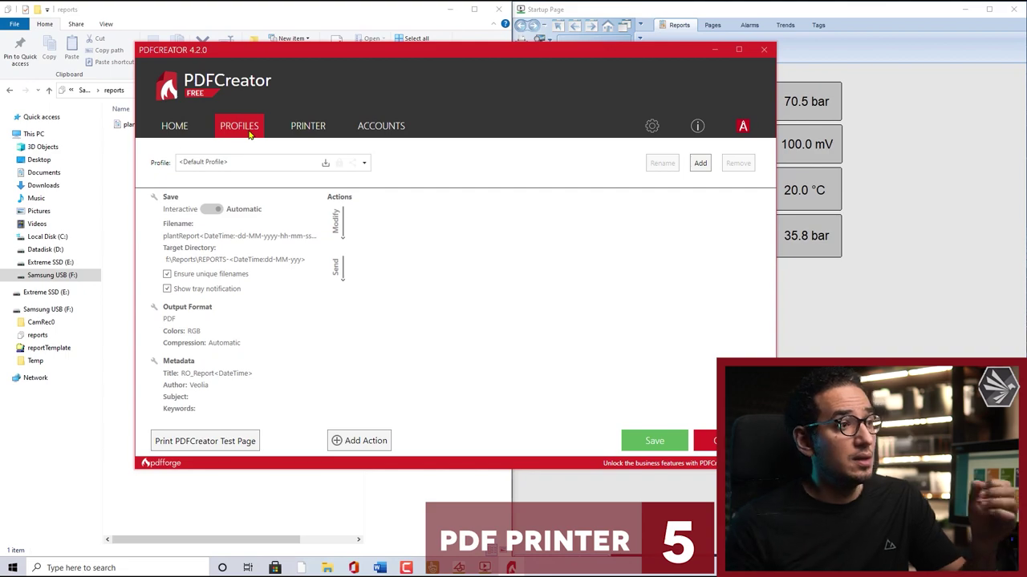
pyautogui.click(251, 252)
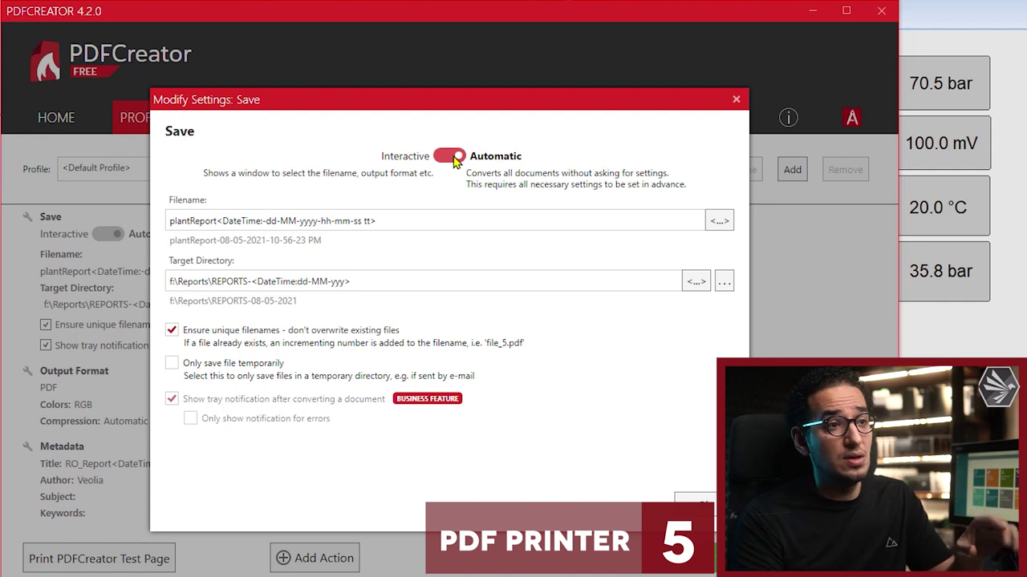
pyautogui.click(454, 158)
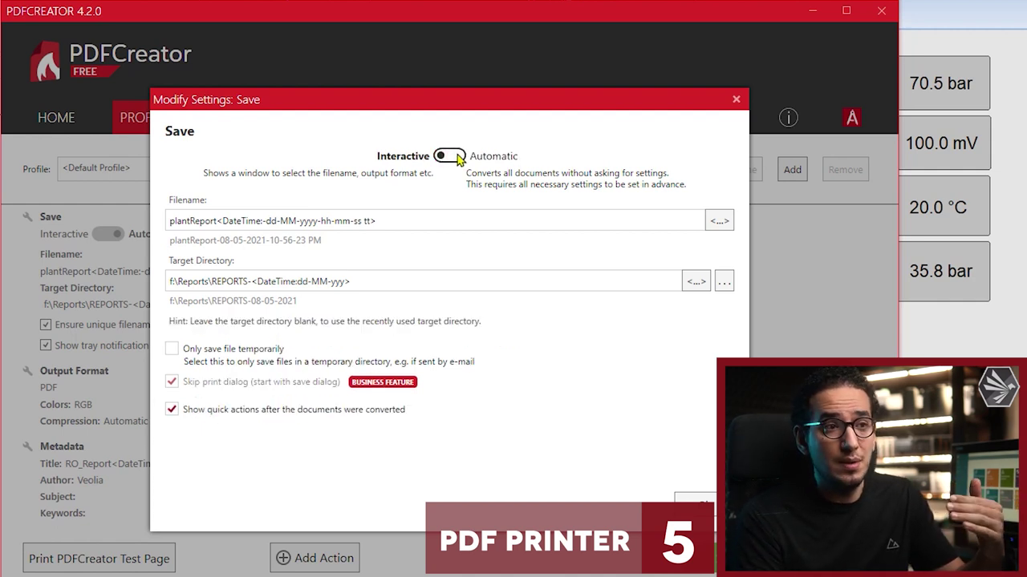
pyautogui.click(454, 157)
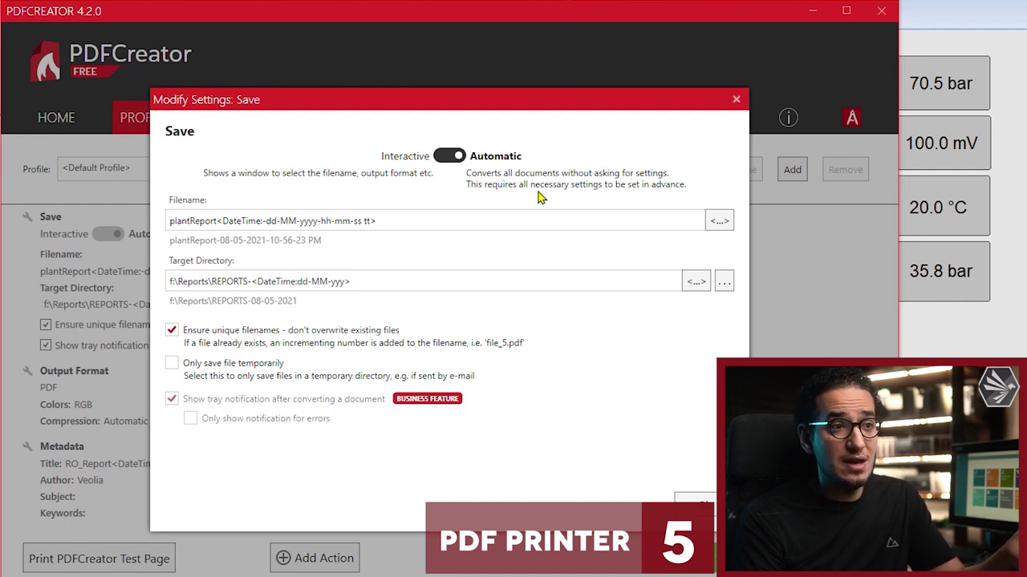
pyautogui.click(404, 222)
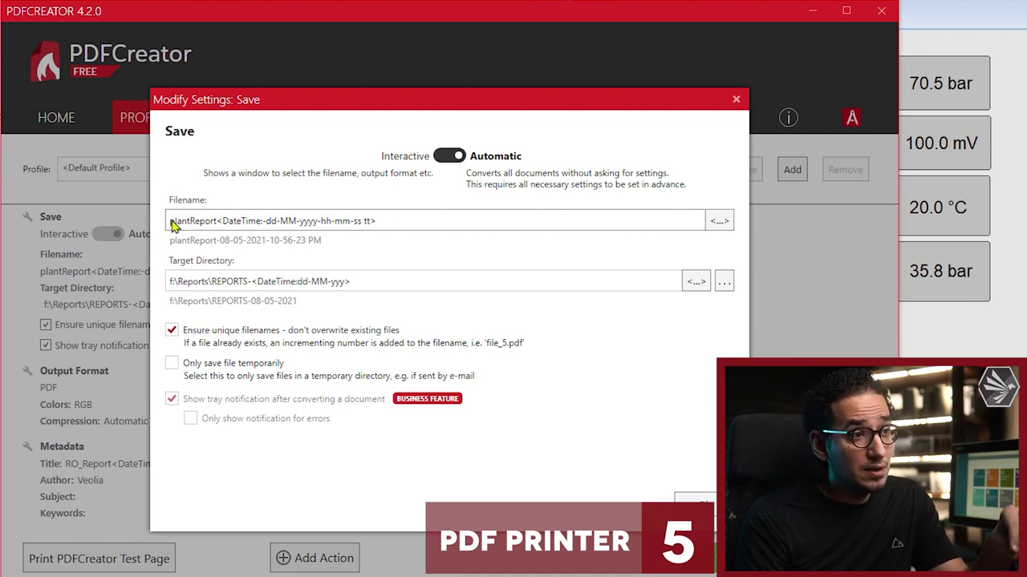
pyautogui.moveTo(170, 220); pyautogui.dragTo(222, 220)
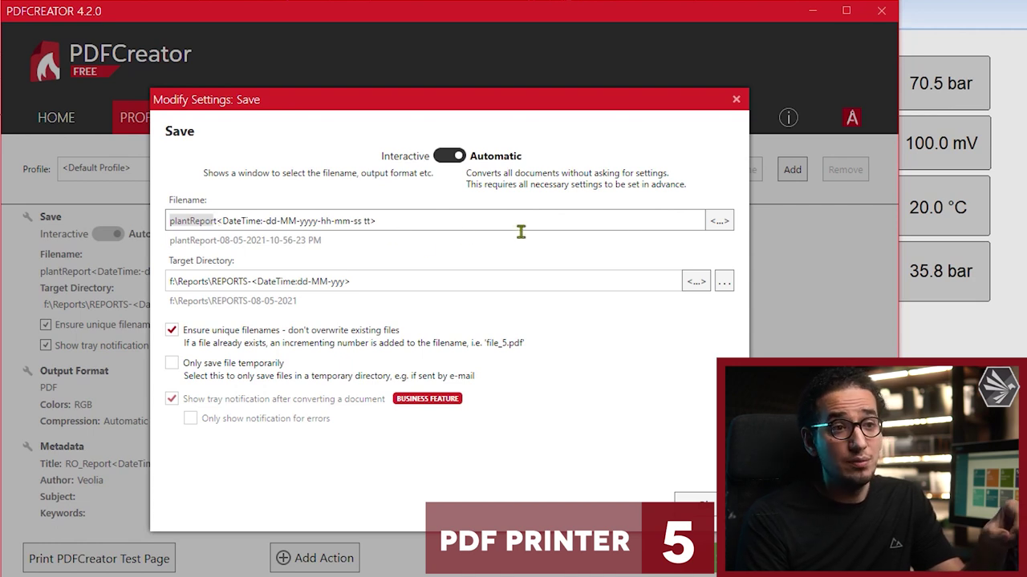
# Step: Trim '-ss tt' from the Filename placeholder so it reads <DateTime:-dd-MM-yyyy-hh-mm>
pyautogui.click(718, 221)
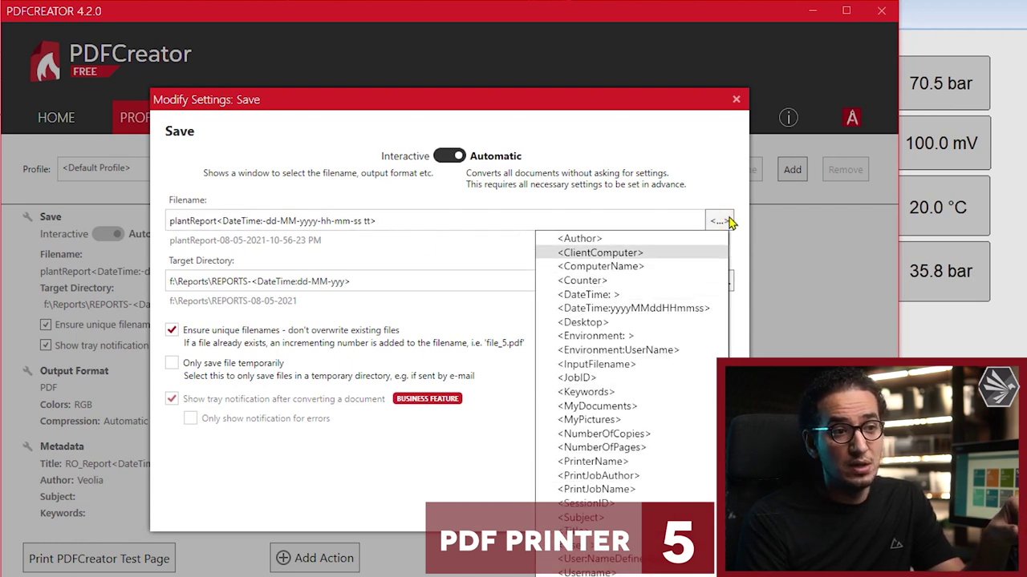
pyautogui.click(431, 226)
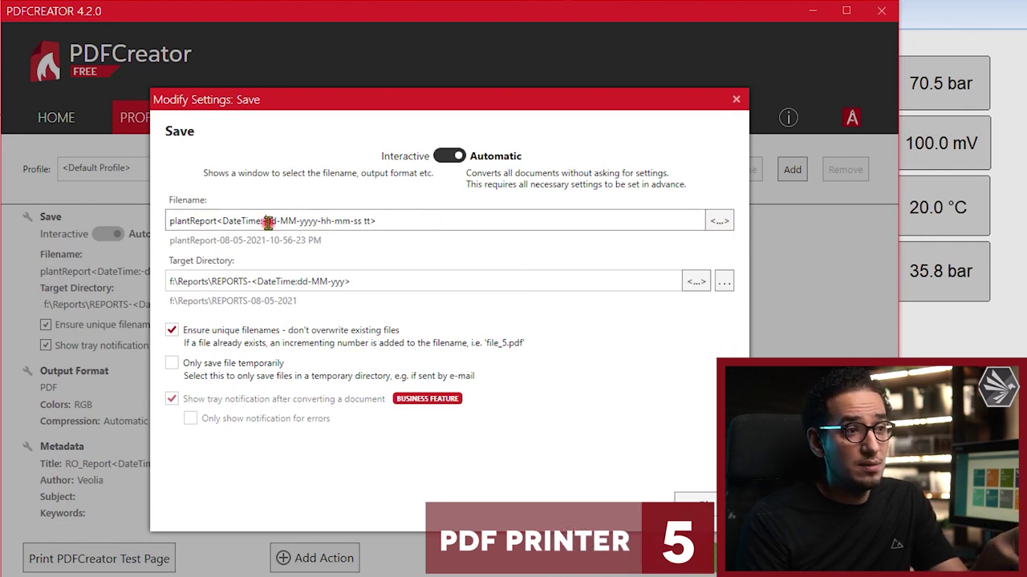
pyautogui.moveTo(267, 221); pyautogui.dragTo(363, 221)
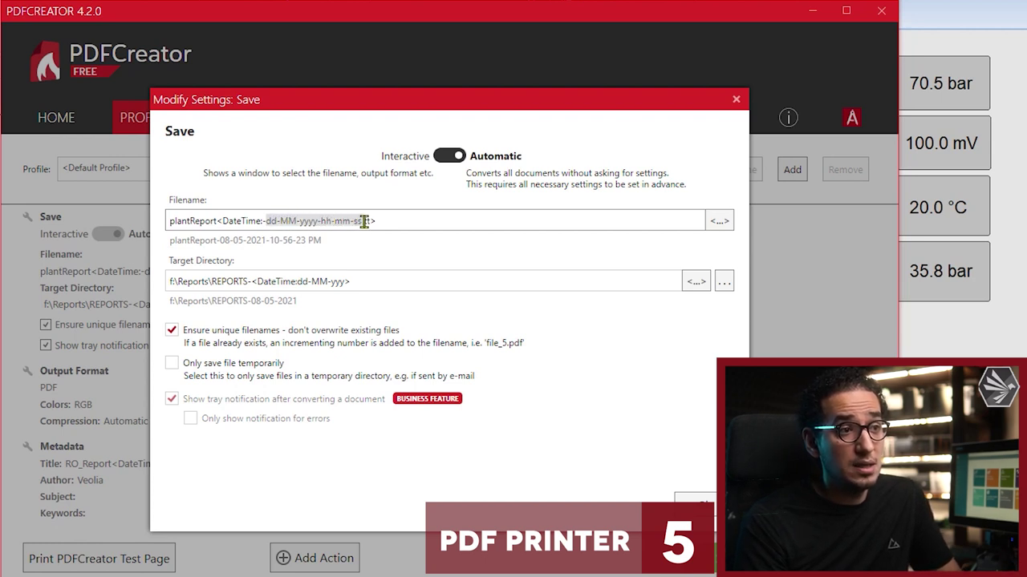
pyautogui.click(175, 239)
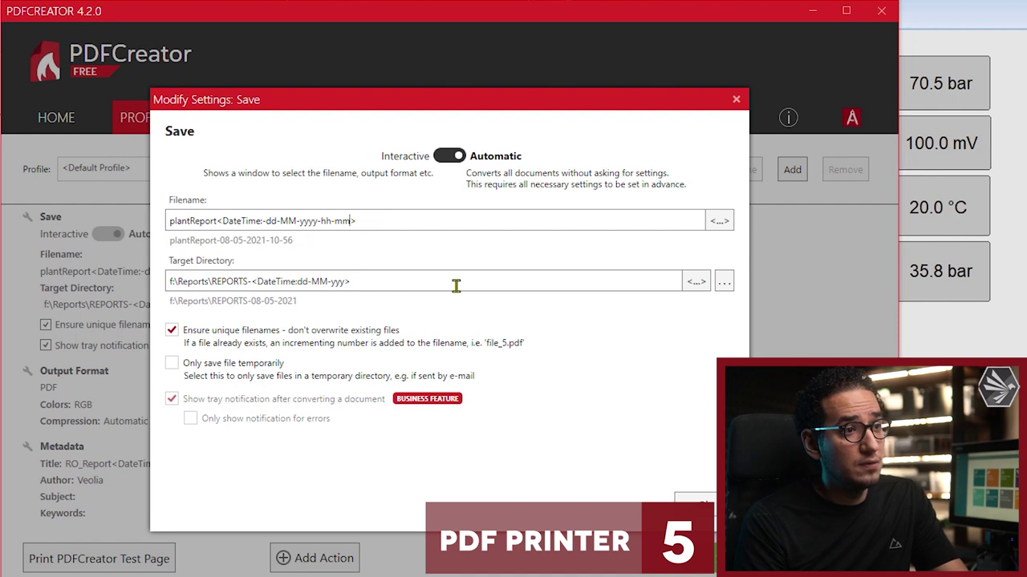
pyautogui.press('BackSpace')
pyautogui.press('BackSpace')
pyautogui.press('BackSpace')
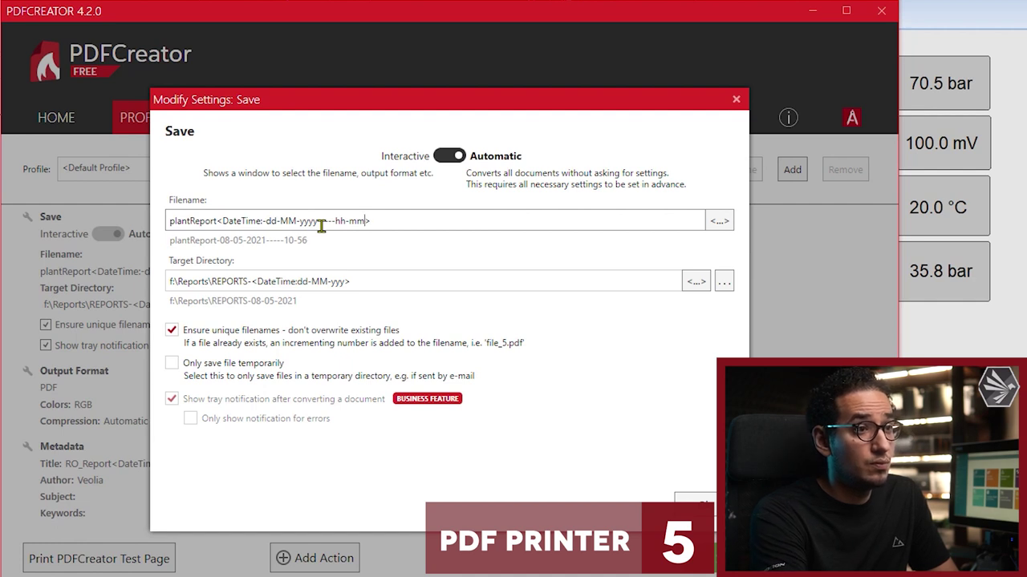
# Step: Delete the minutes so the filename template ends 'yyyy-----hh>', previewing plantReport-08-05-2021-----10
pyautogui.press('BackSpace')
pyautogui.press('BackSpace')
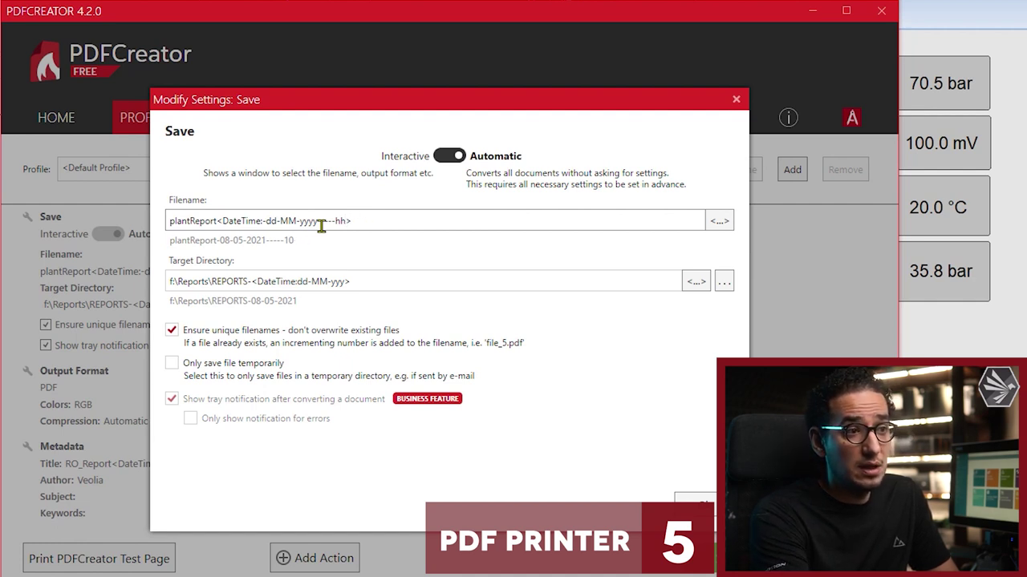
# Step: Append ' tt' after the hour so the preview reads plantReport-08-05-2021-----10 PM
pyautogui.write('tt')
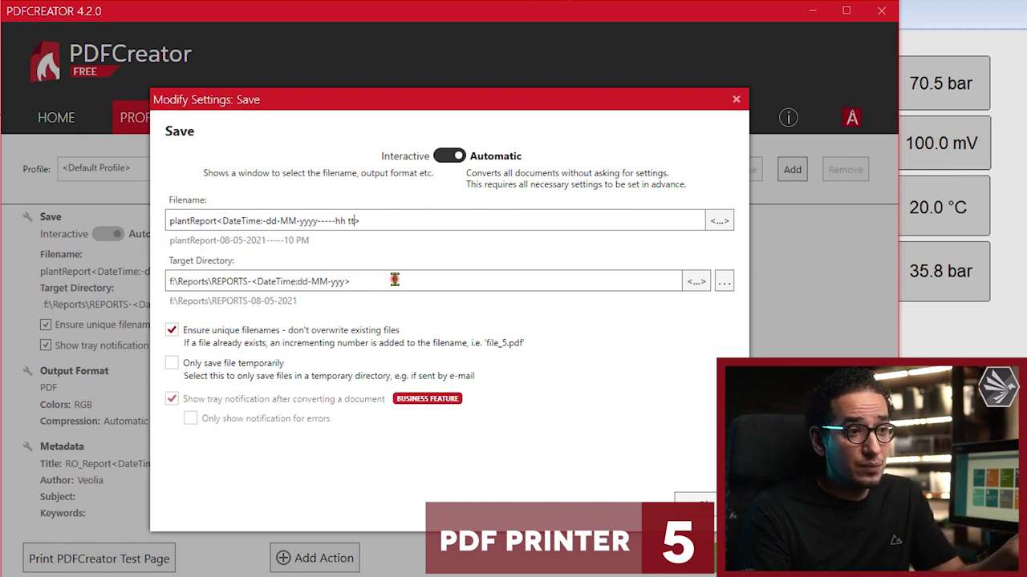
pyautogui.moveTo(396, 280); pyautogui.dragTo(155, 282)
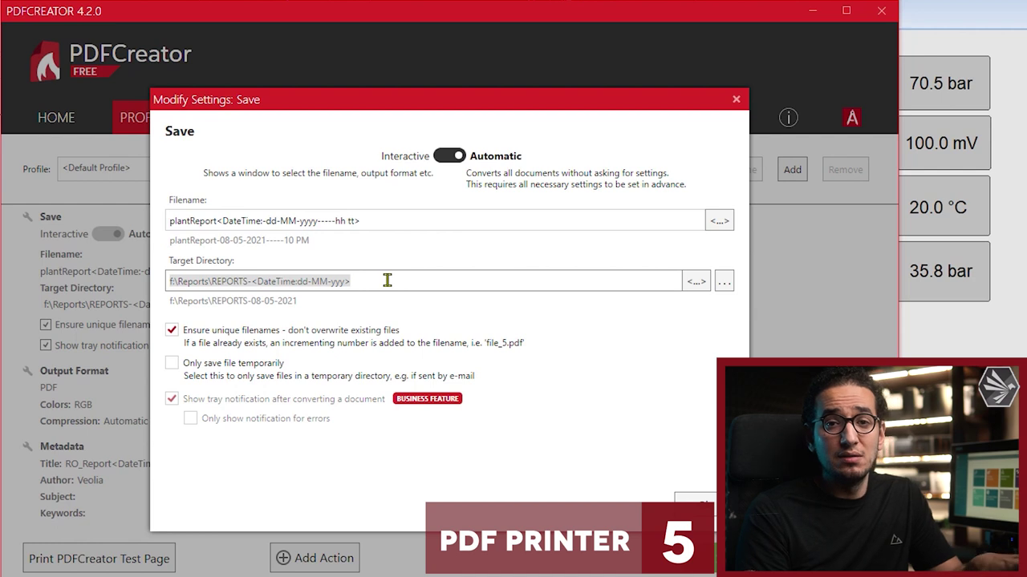
pyautogui.click(350, 281)
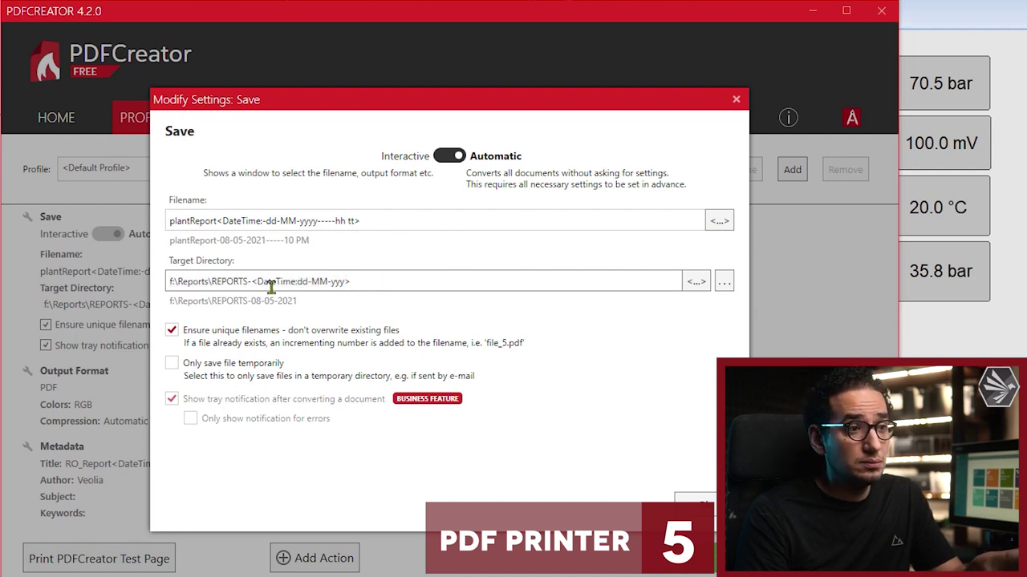
pyautogui.moveTo(297, 281); pyautogui.dragTo(343, 282)
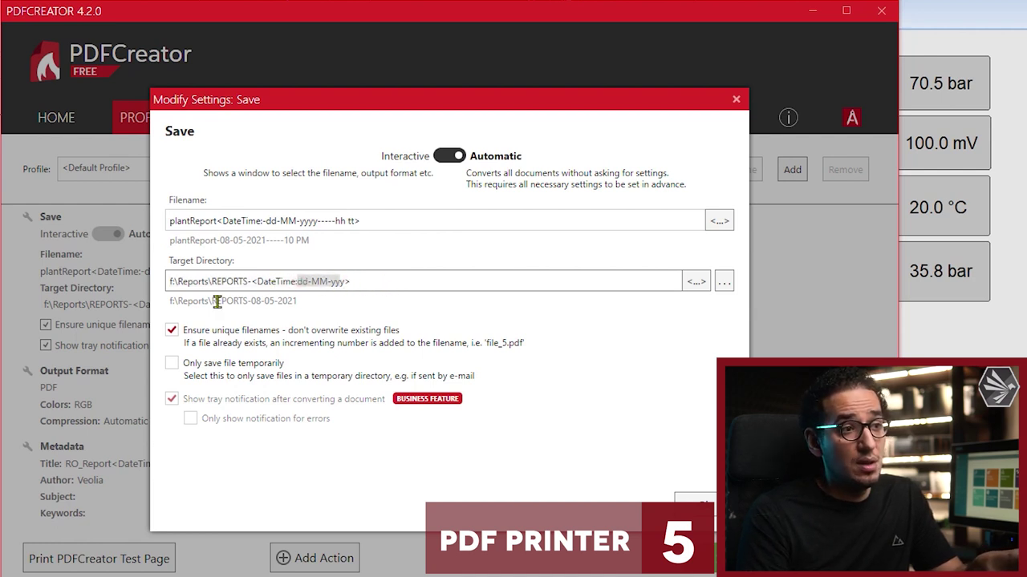
pyautogui.click(259, 301)
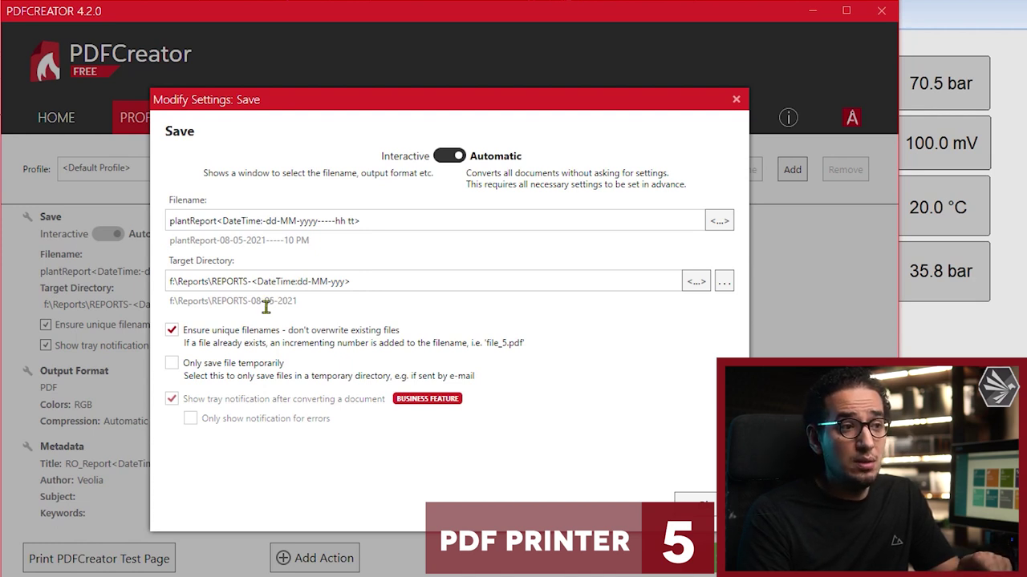
pyautogui.click(348, 284)
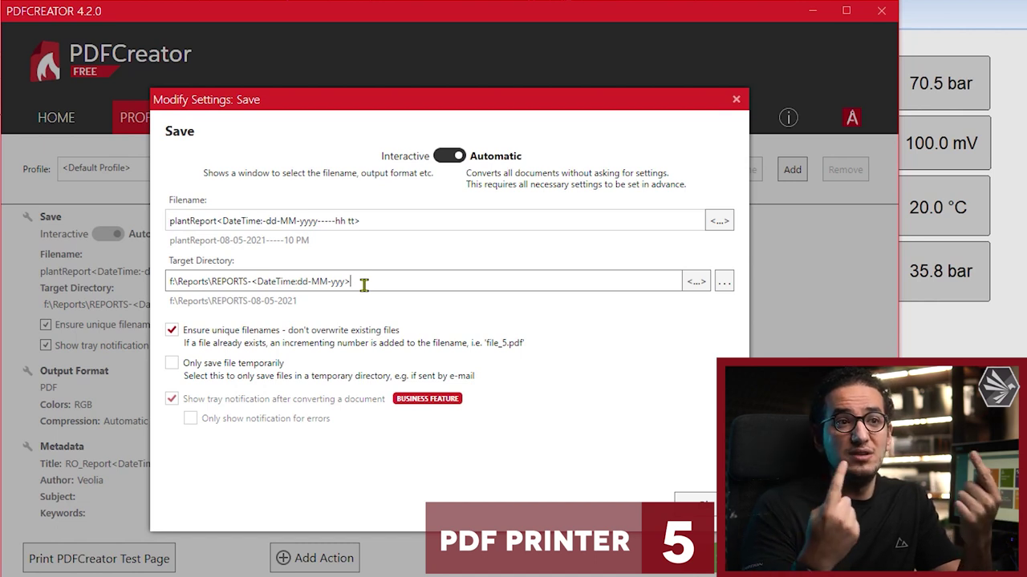
pyautogui.click(363, 286)
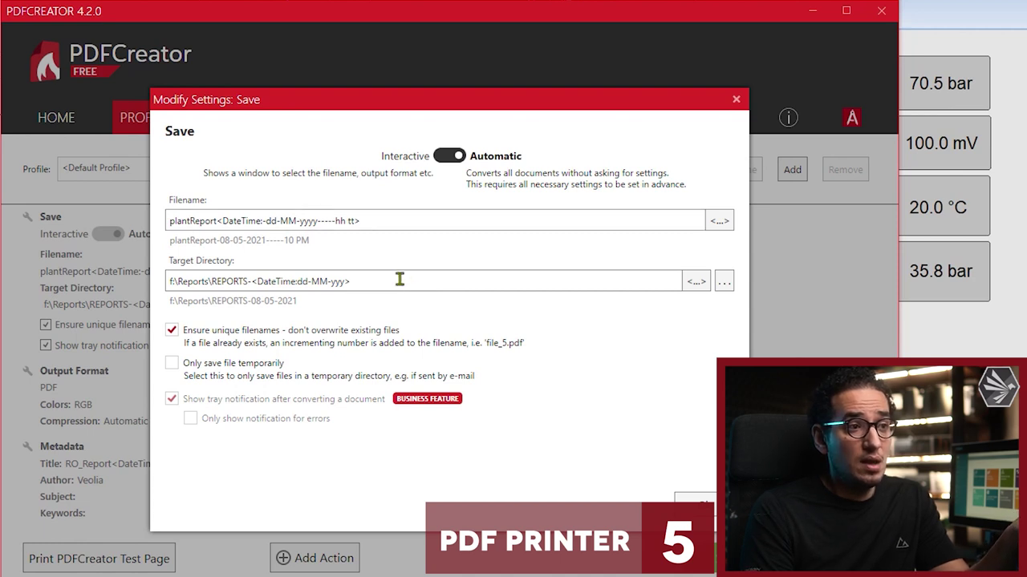
pyautogui.moveTo(292, 221); pyautogui.dragTo(326, 222)
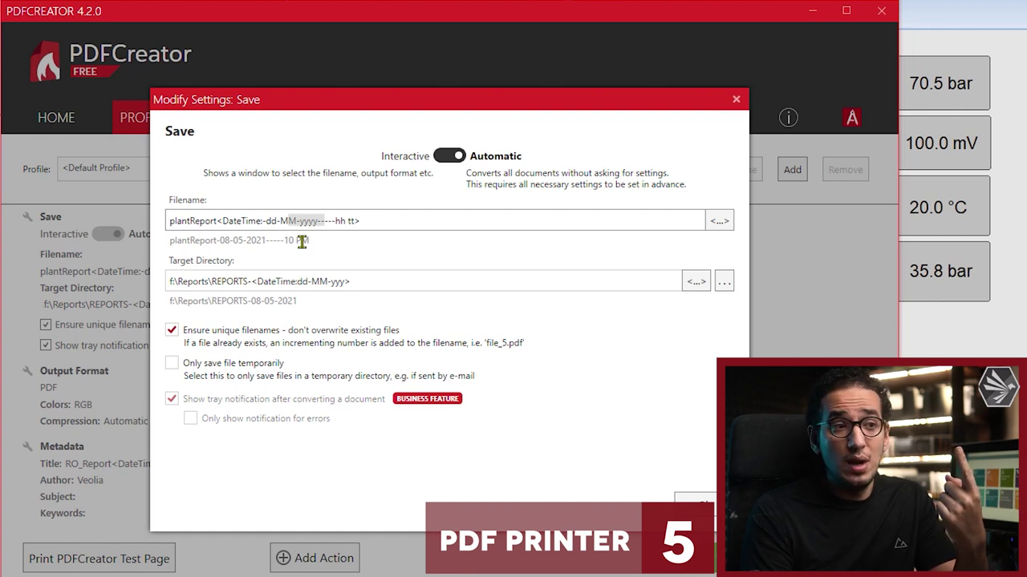
pyautogui.moveTo(222, 285); pyautogui.dragTo(334, 282)
pyautogui.click(383, 281)
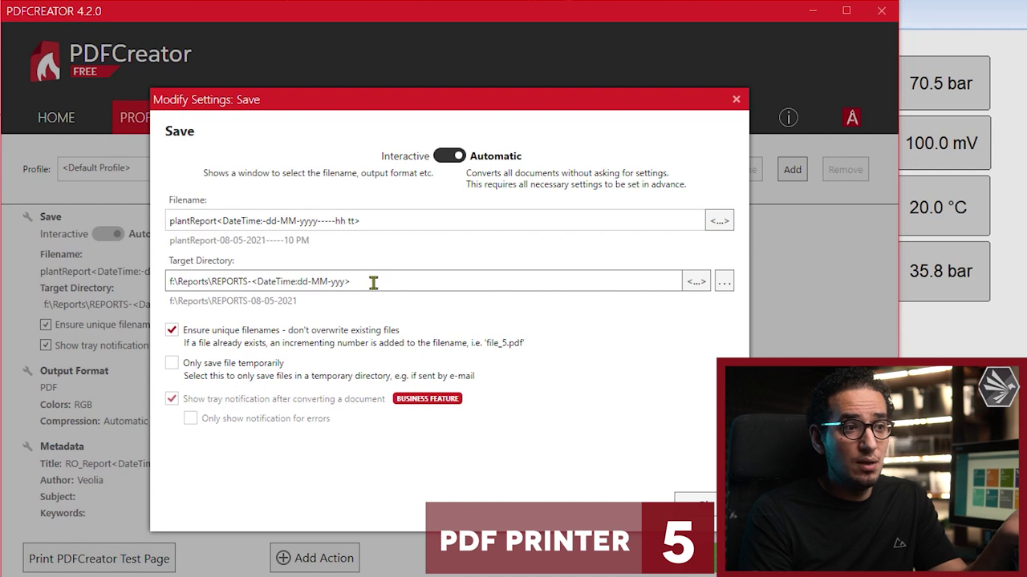
pyautogui.click(310, 281)
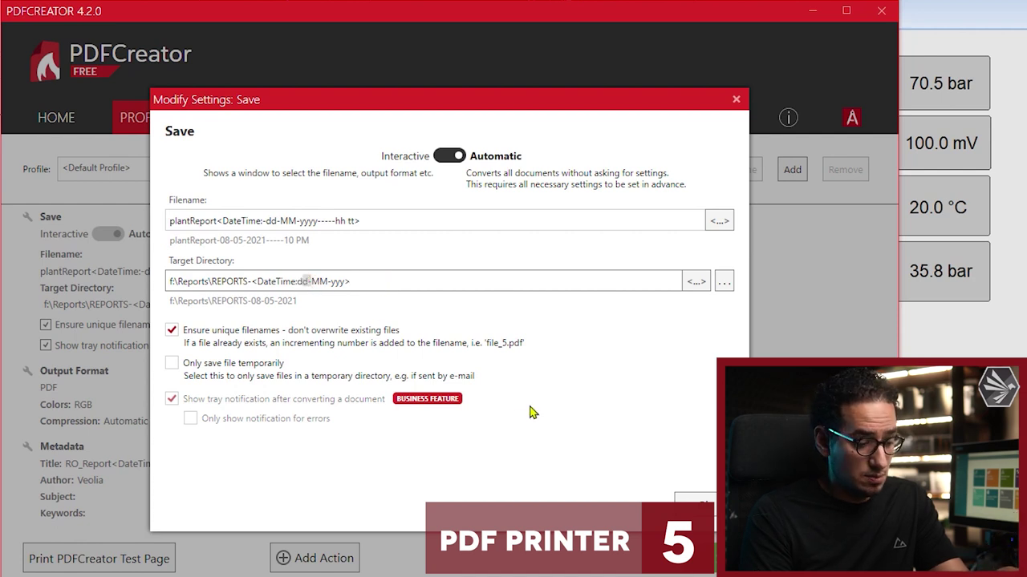
pyautogui.press('BackSpace')
pyautogui.press('BackSpace')
pyautogui.press('BackSpace')
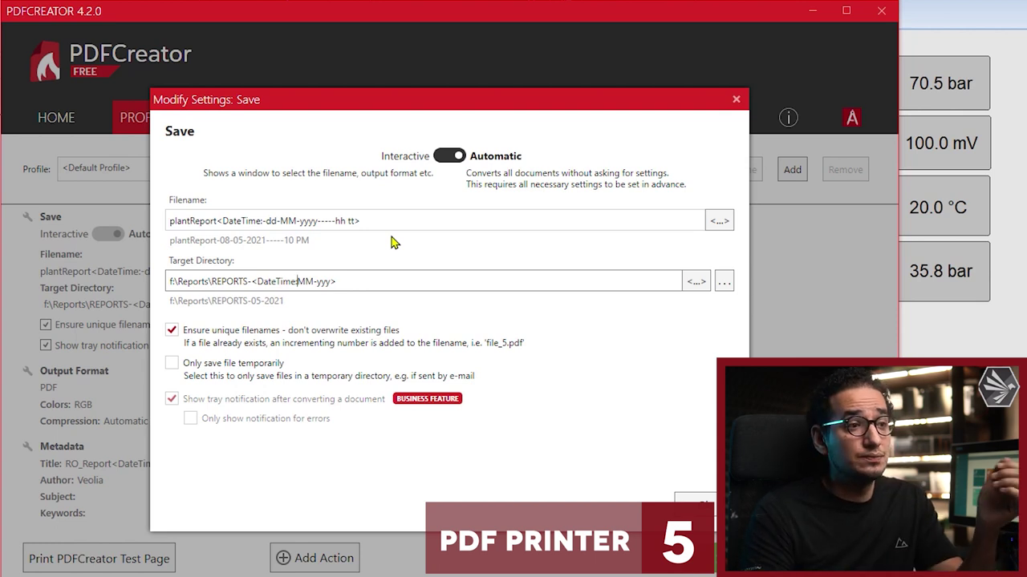
# Step: Add the colon after DateTime in the Target Directory token, giving folders like REPORTS-05-2021
pyautogui.write(':')
pyautogui.click(384, 279)
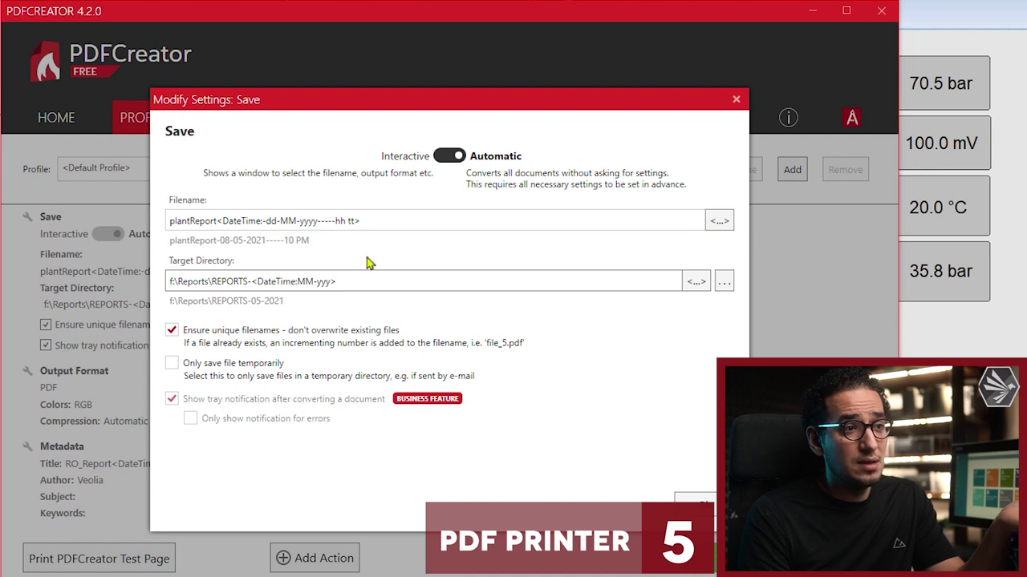
pyautogui.click(337, 221)
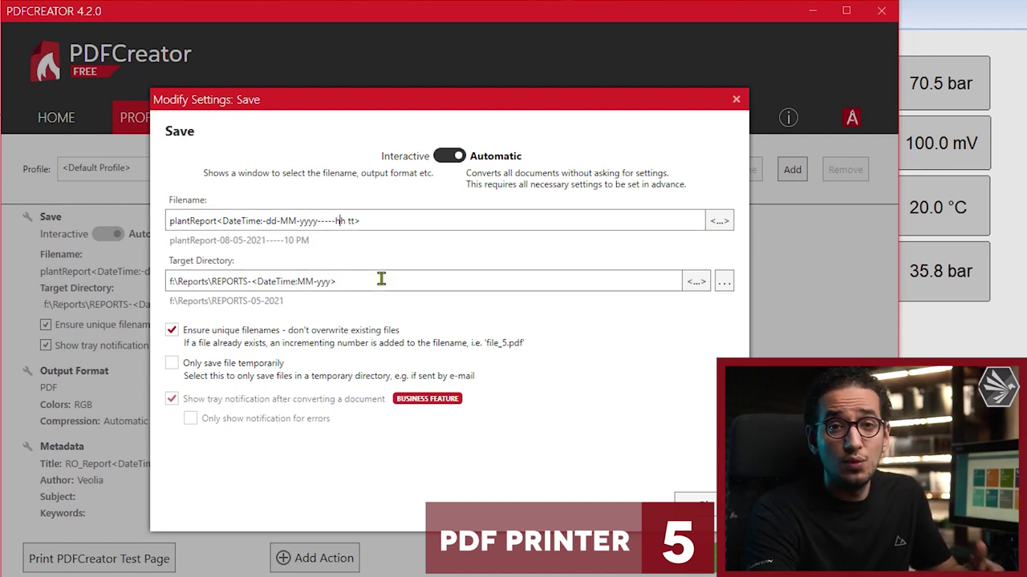
# Step: Change the filename time to hh-mm-ss tt and the folder date to -dd-MM-yyyy (REPORTS--08-05-2021)
pyautogui.write('h')
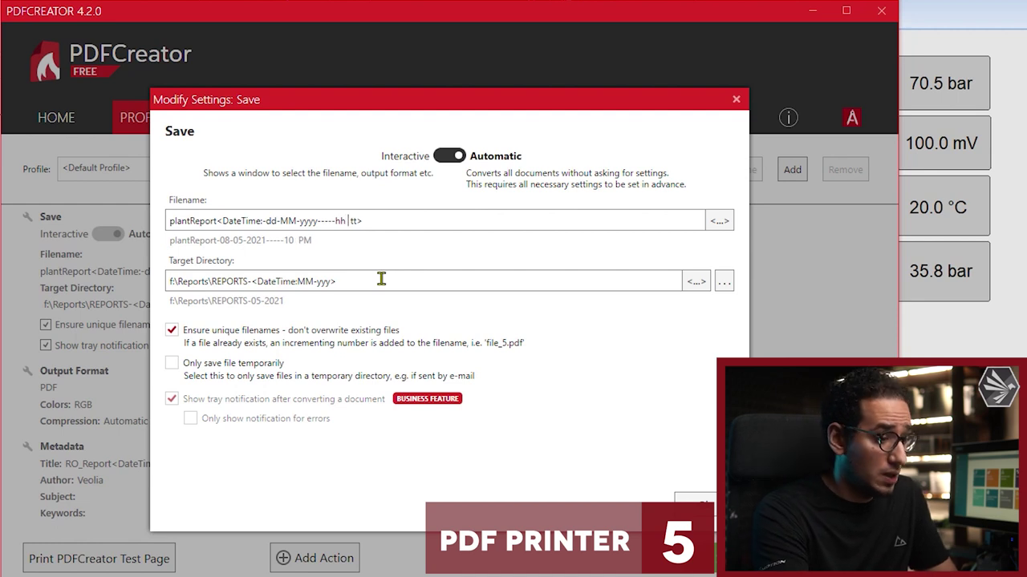
pyautogui.write('-mm')
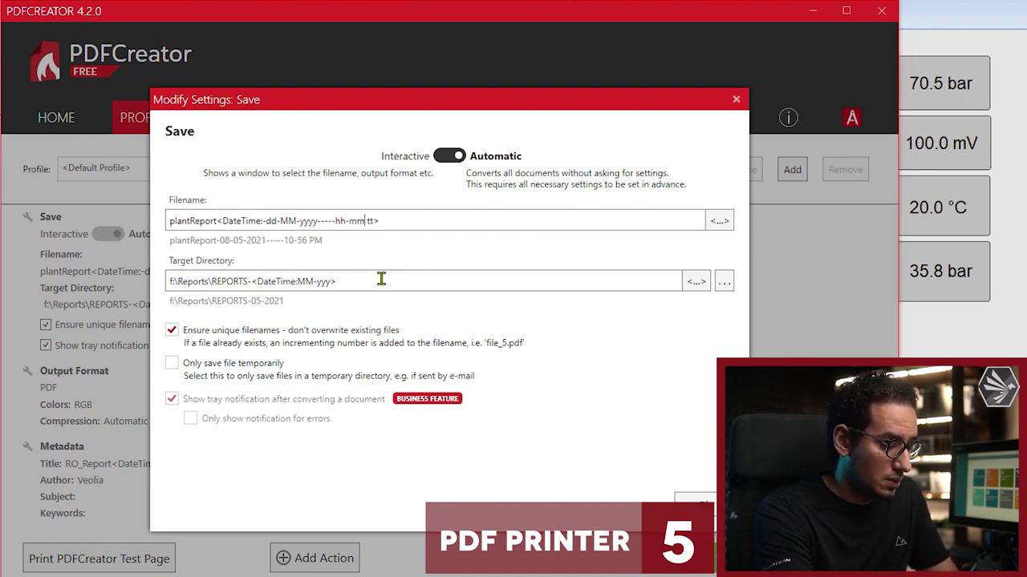
pyautogui.write('-ss')
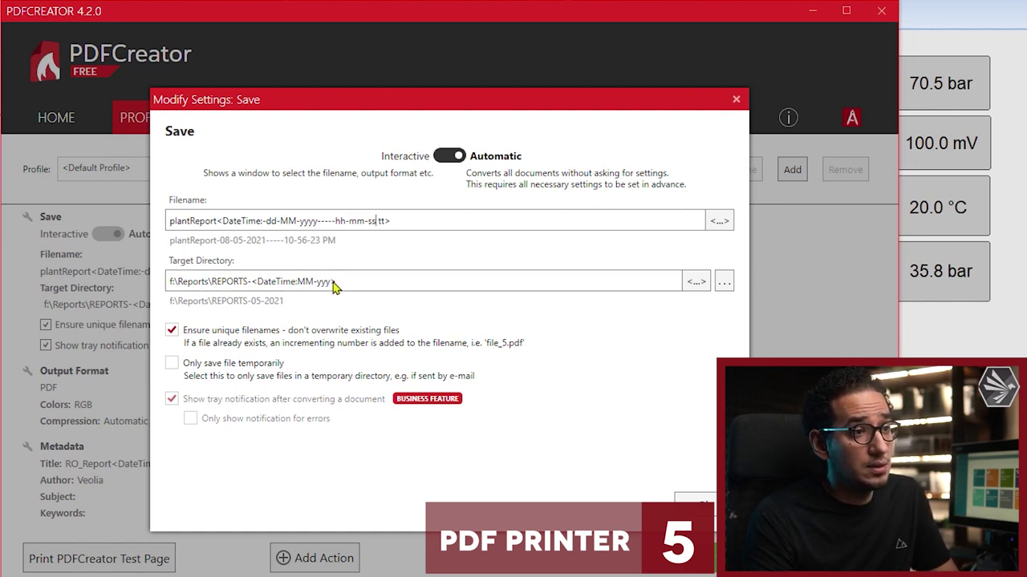
pyautogui.click(323, 282)
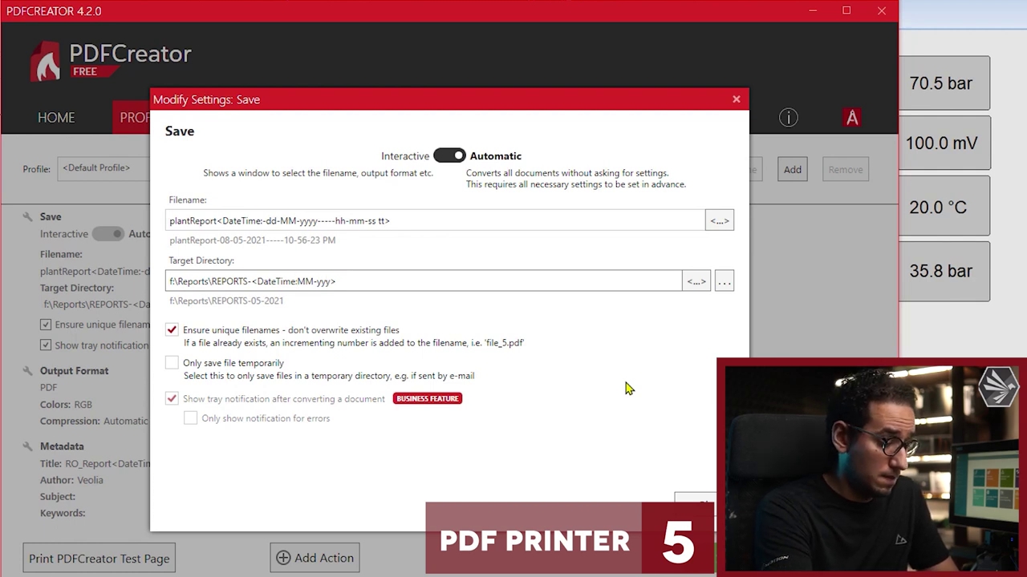
pyautogui.write('-dd')
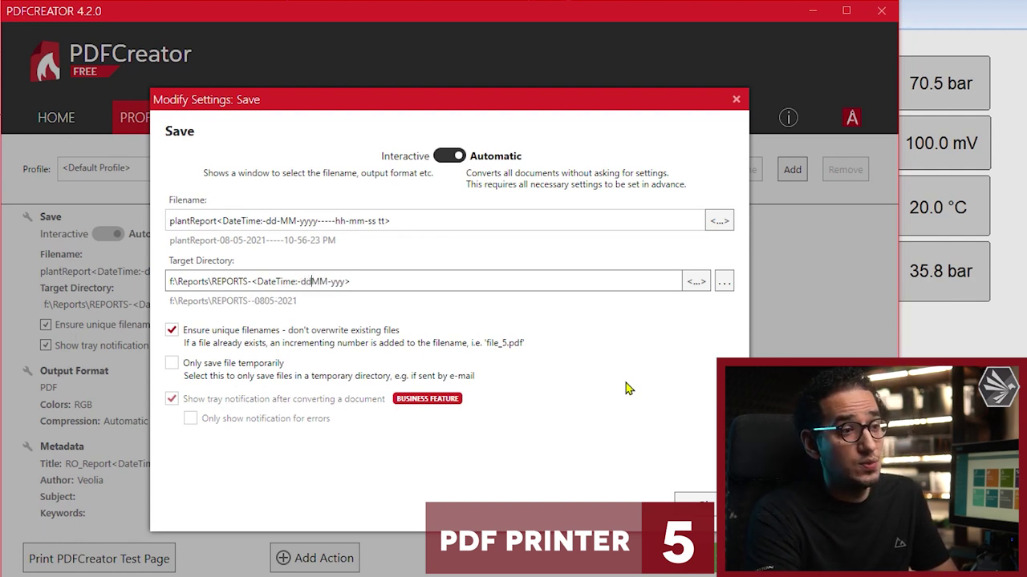
pyautogui.write('-')
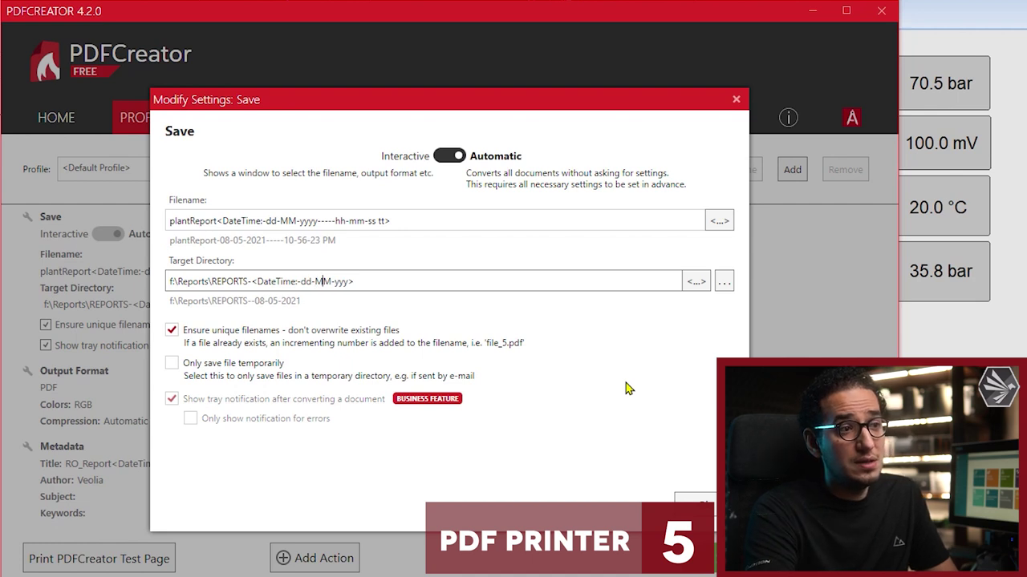
pyautogui.press('Left')
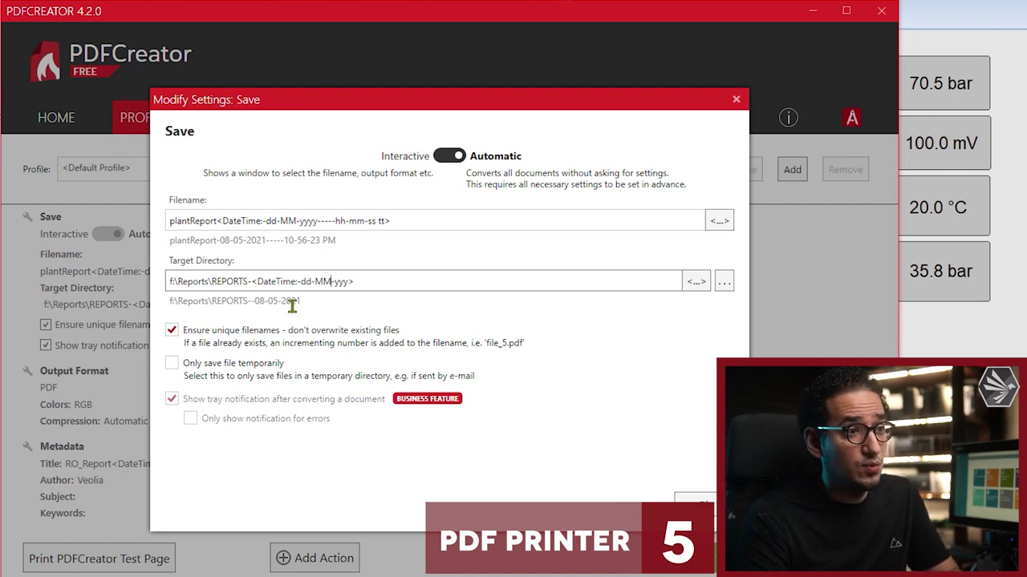
pyautogui.write('M')
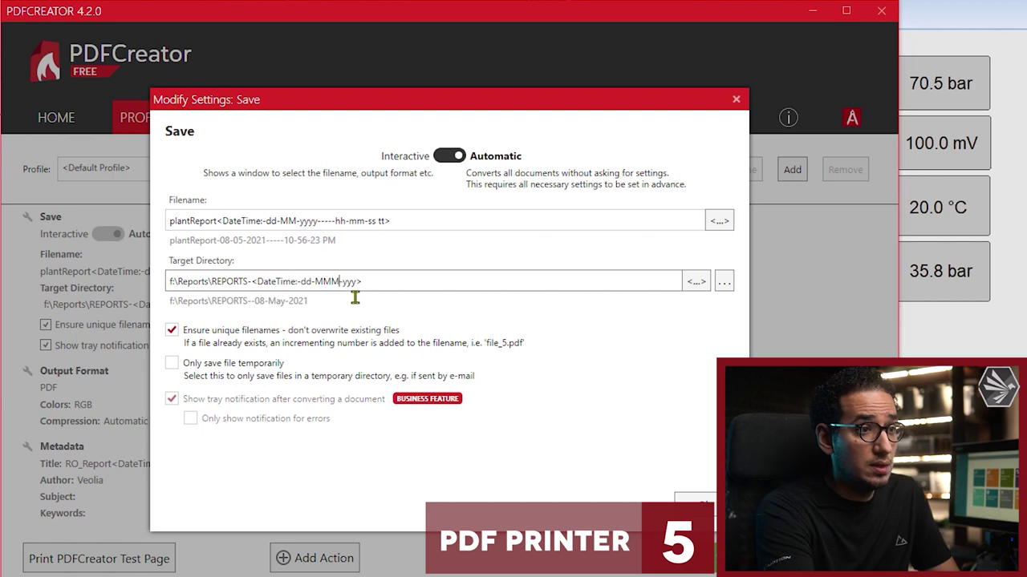
pyautogui.press('BackSpace')
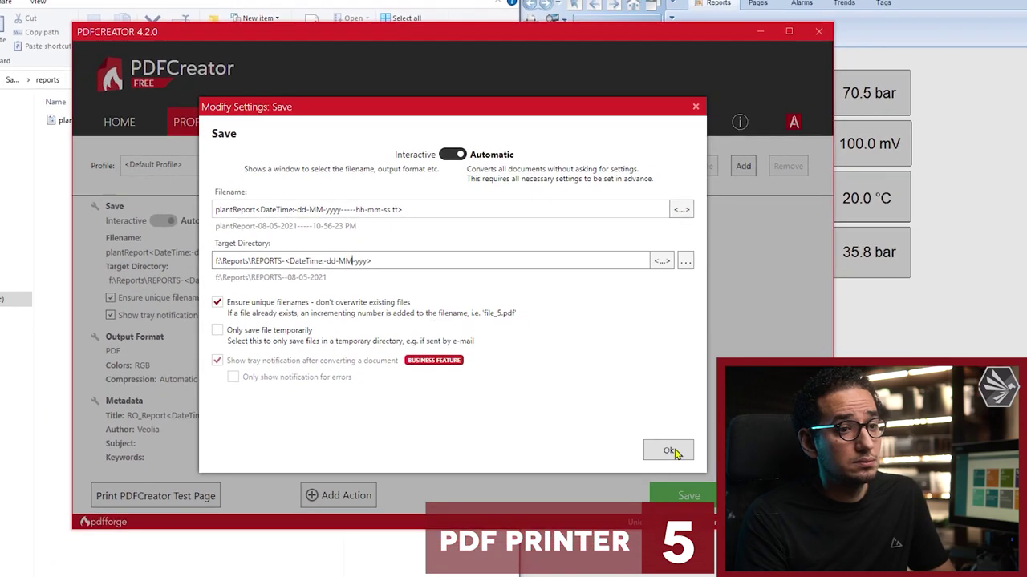
# Step: Confirm the Save settings, save the Default Profile, and minimise PDFCreator
pyautogui.click(672, 452)
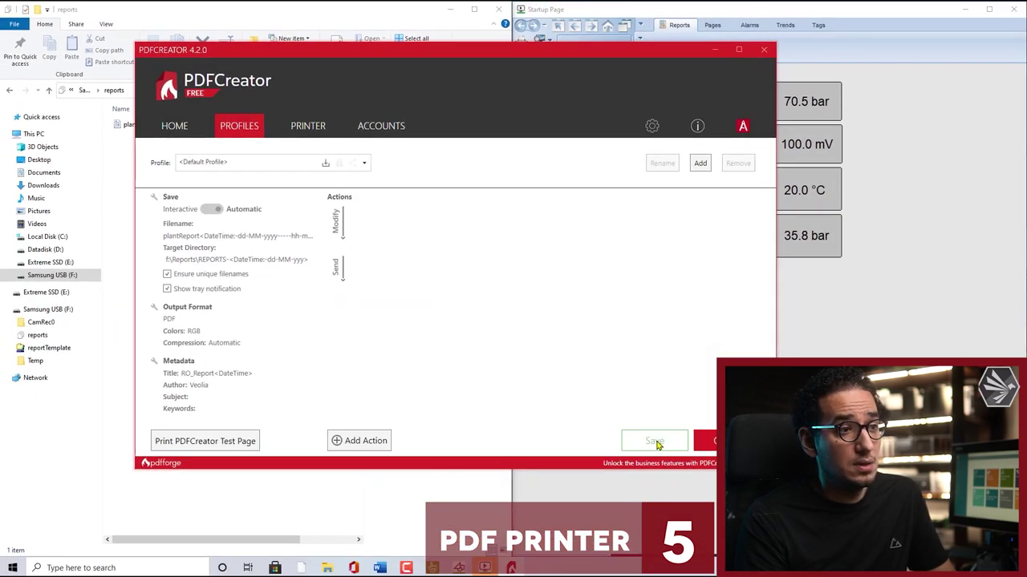
pyautogui.click(655, 442)
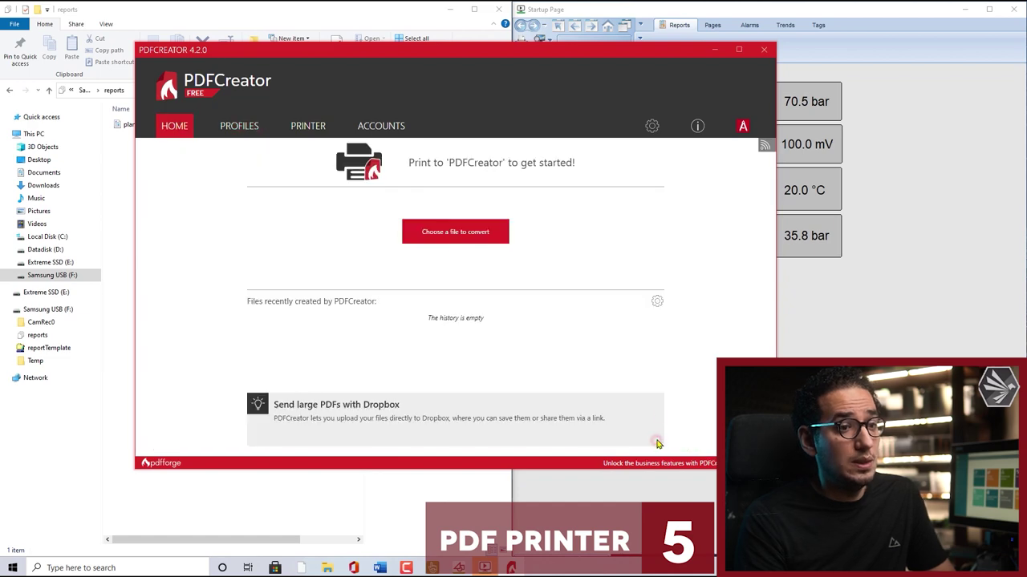
pyautogui.click(715, 49)
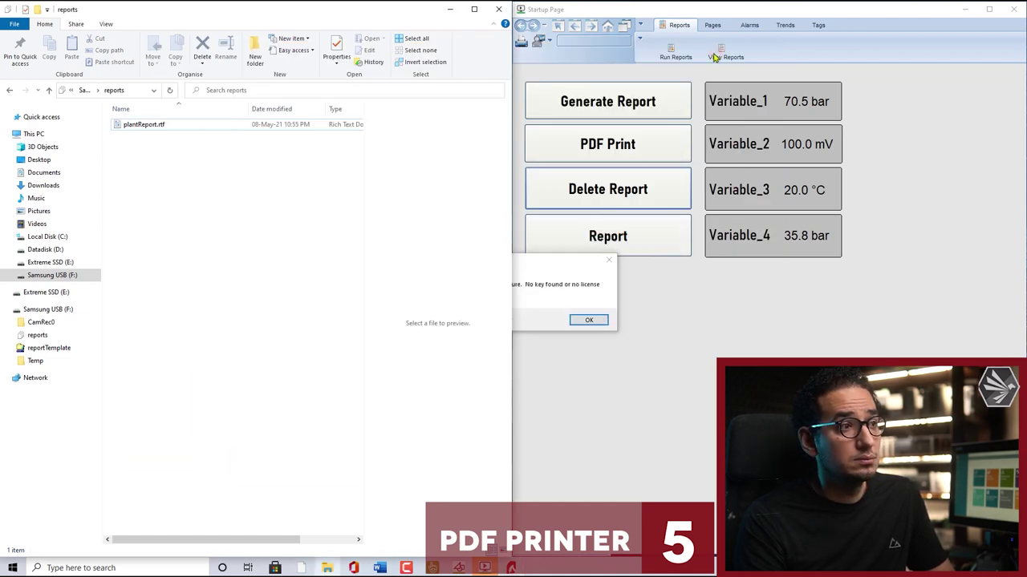
# Step: Open plantReport.rtf in WordPad and print it to PDFCreator, creating the REPORTS--08-05-2021 folder
pyautogui.doubleClick(150, 125)
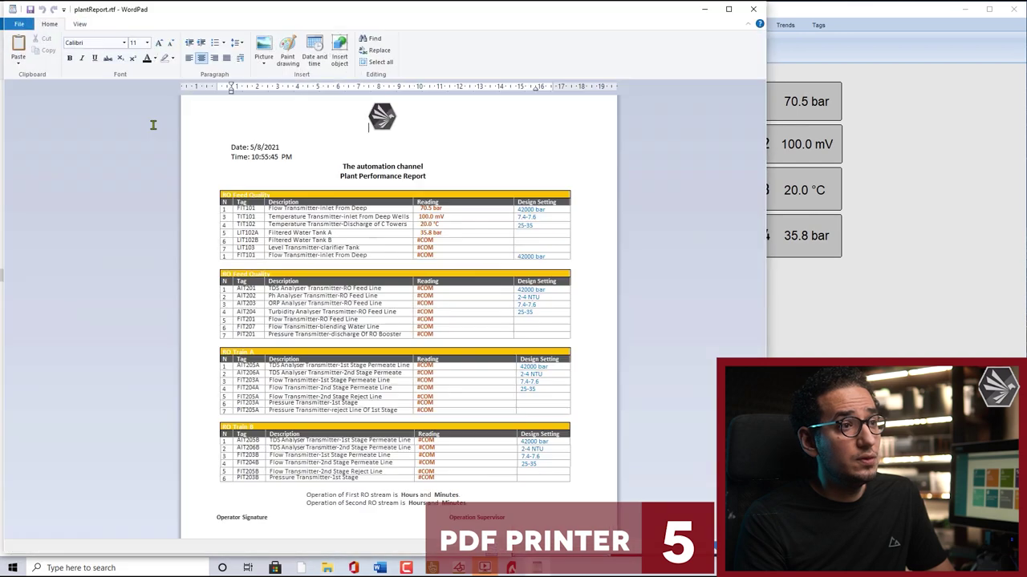
pyautogui.moveTo(273, 16); pyautogui.dragTo(732, 115)
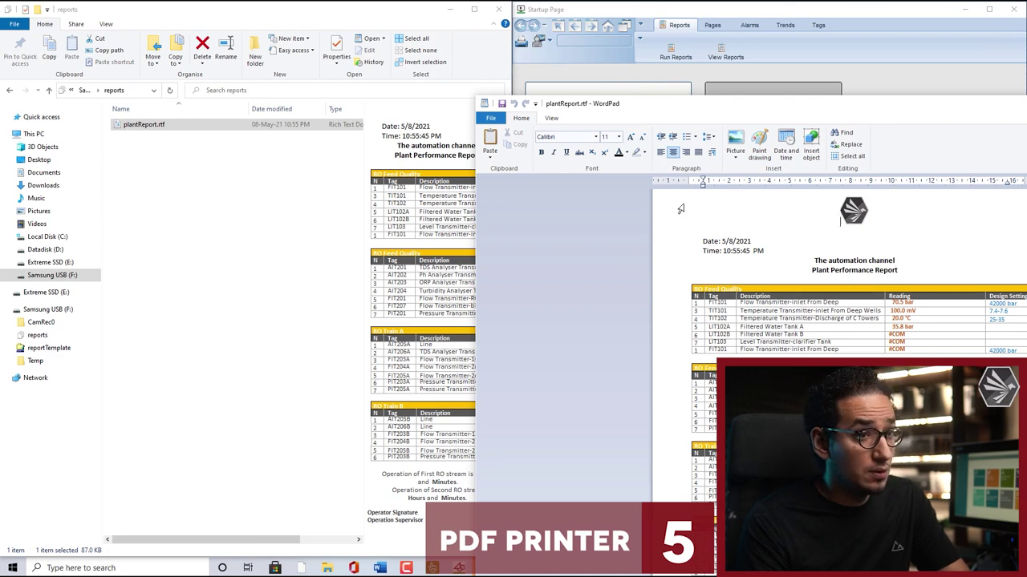
pyautogui.hotkey('ctrl', 'p')
pyautogui.click(623, 316)
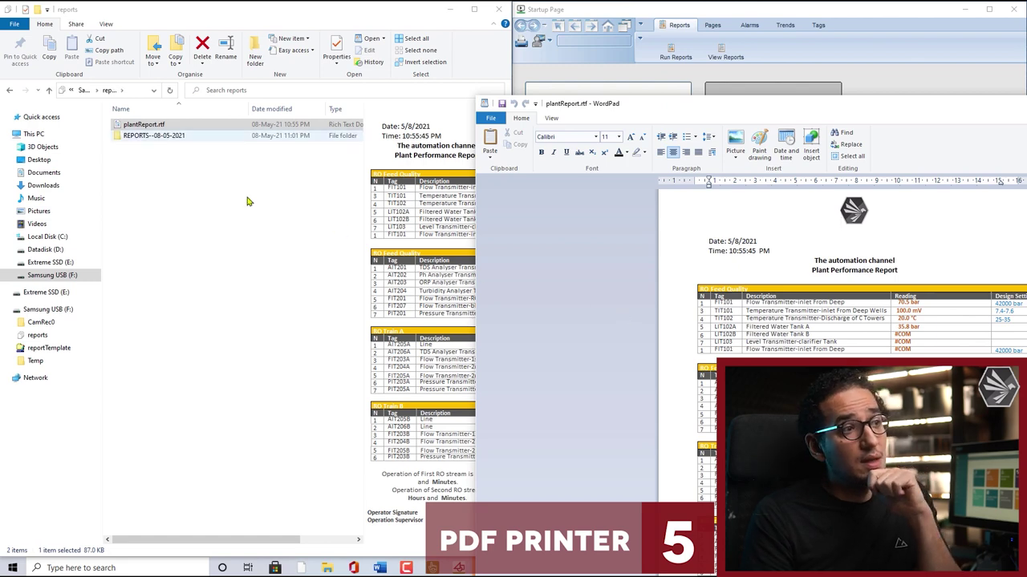
pyautogui.click(164, 174)
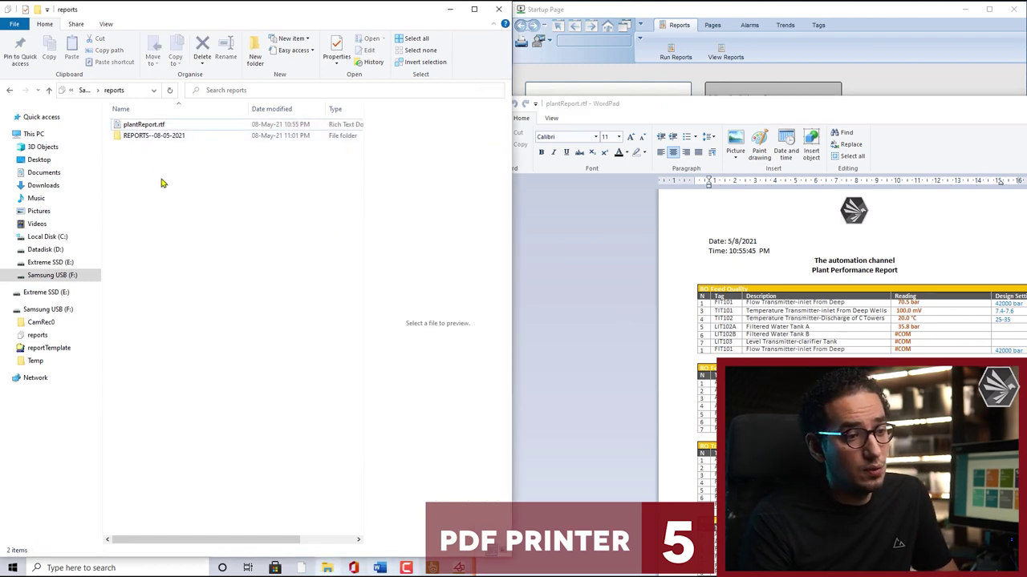
pyautogui.click(12, 568)
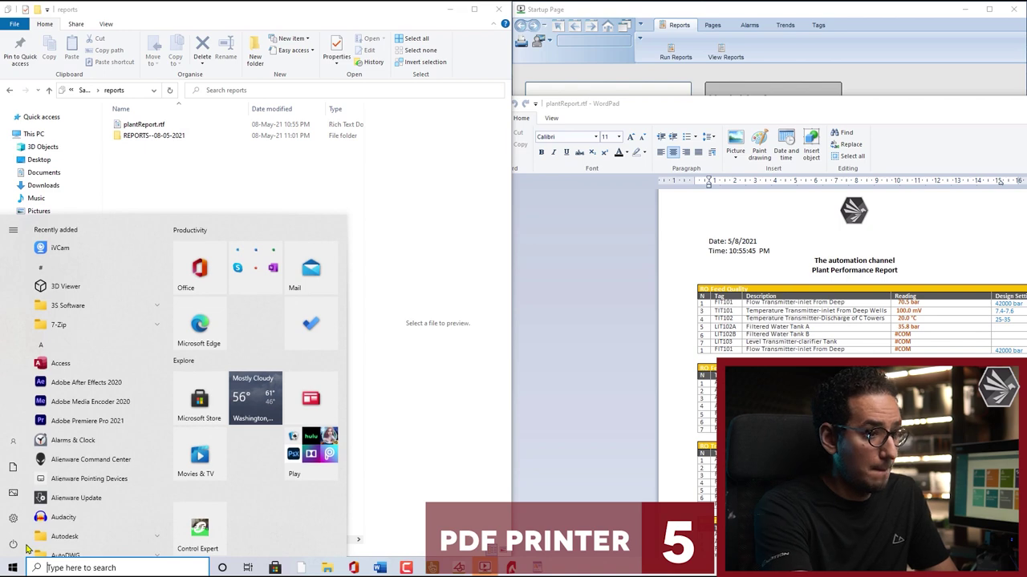
# Step: Relaunch PDFCreator to its profile Save settings and open the REPORTS--08-05-2021 folder holding the new PDF
pyautogui.write('pdf')
pyautogui.click(117, 290)
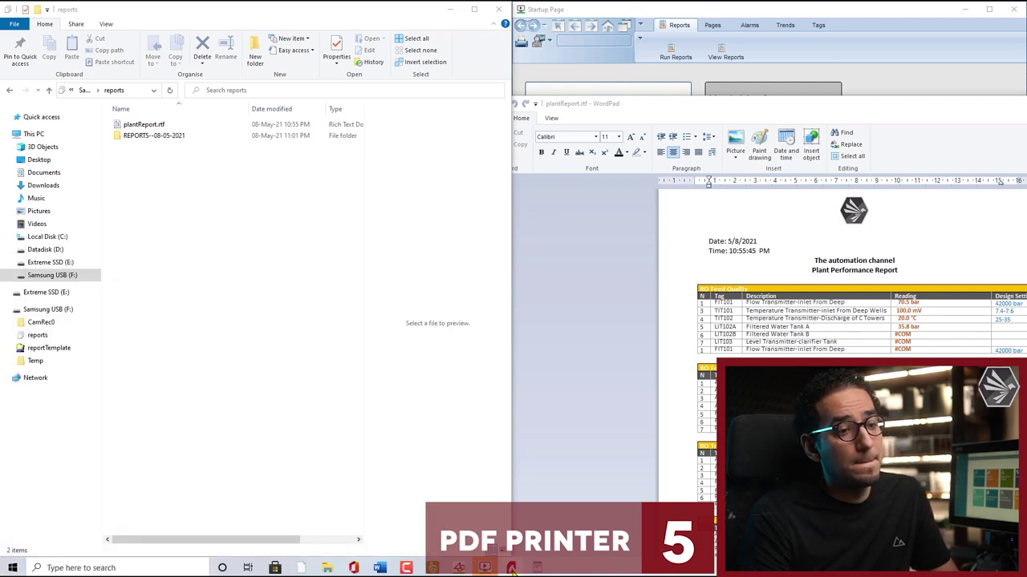
pyautogui.moveTo(469, 54); pyautogui.dragTo(824, 54)
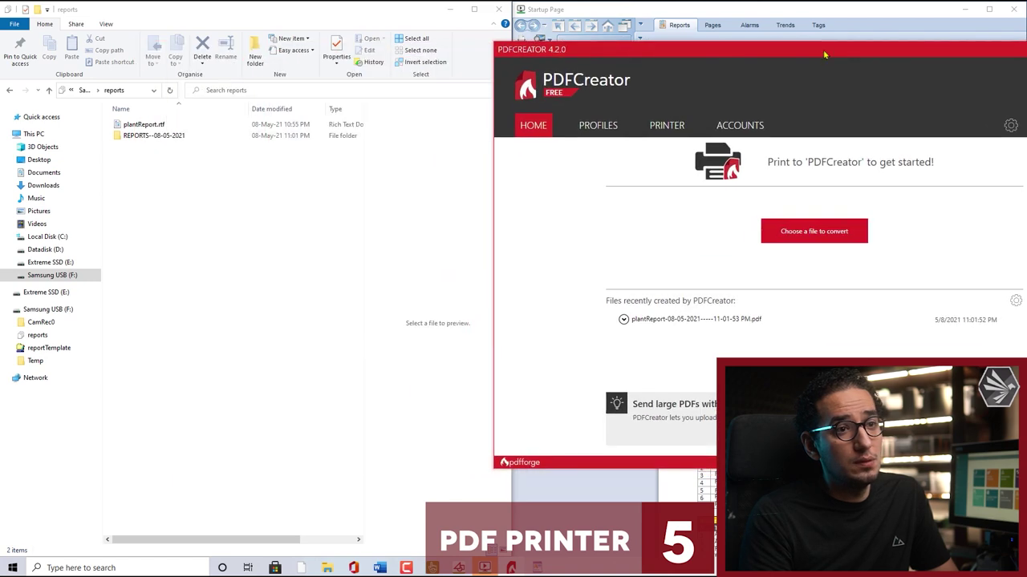
pyautogui.click(598, 125)
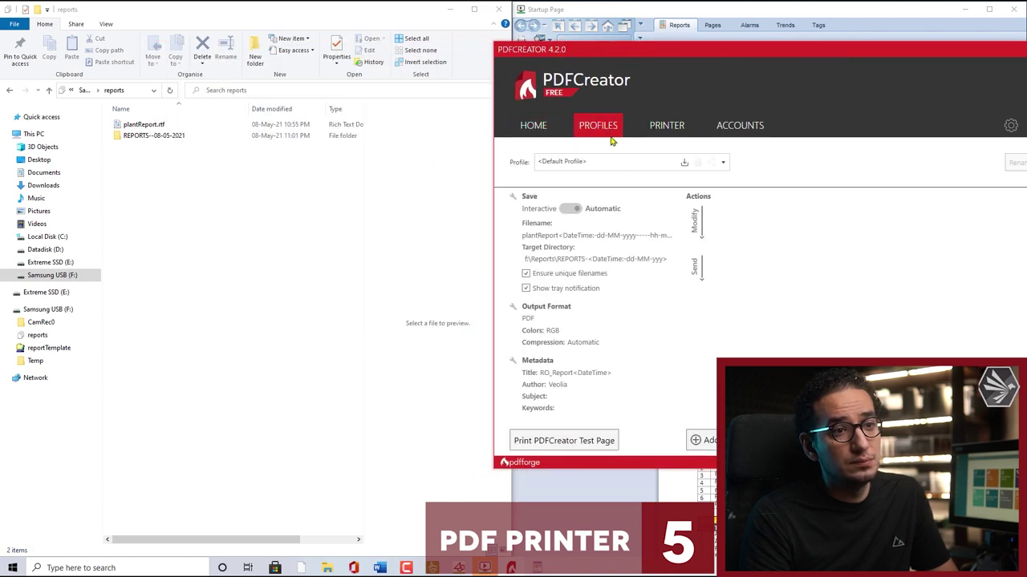
pyautogui.click(593, 265)
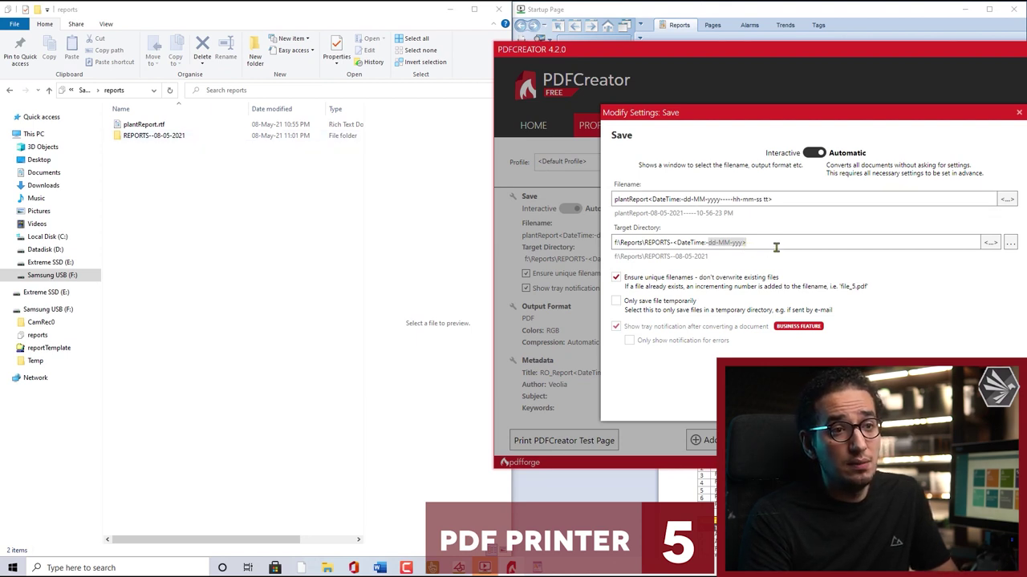
pyautogui.doubleClick(191, 136)
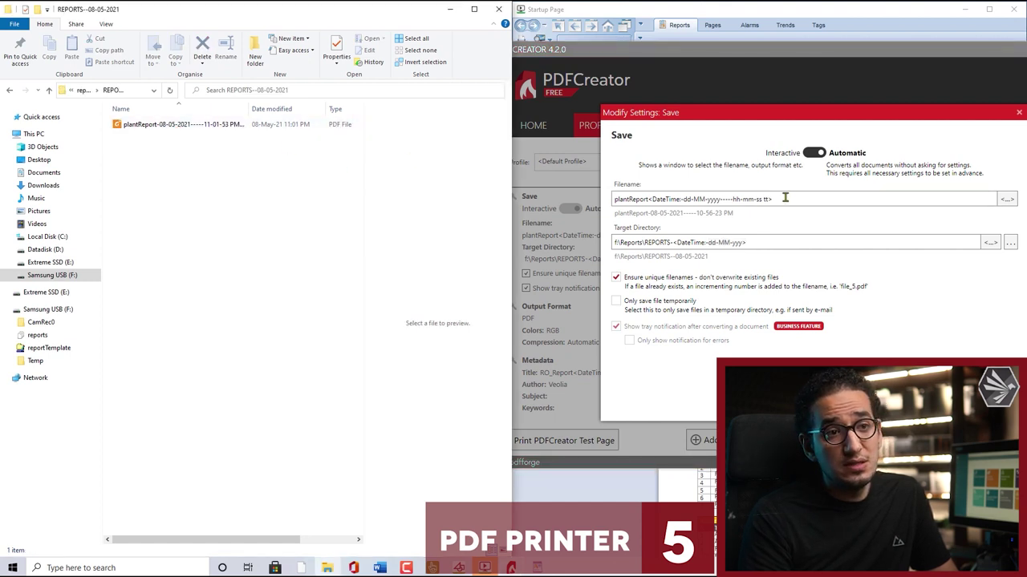
# Step: Open the plantReport PDF in Foxit Reader, fit the report page, then close Foxit
pyautogui.moveTo(792, 198); pyautogui.dragTo(586, 197)
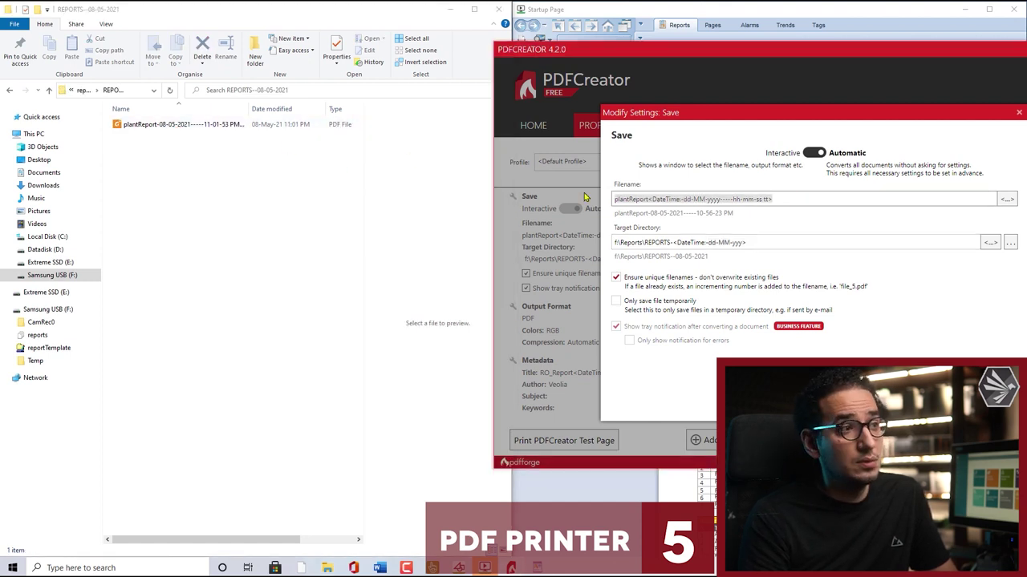
pyautogui.doubleClick(177, 126)
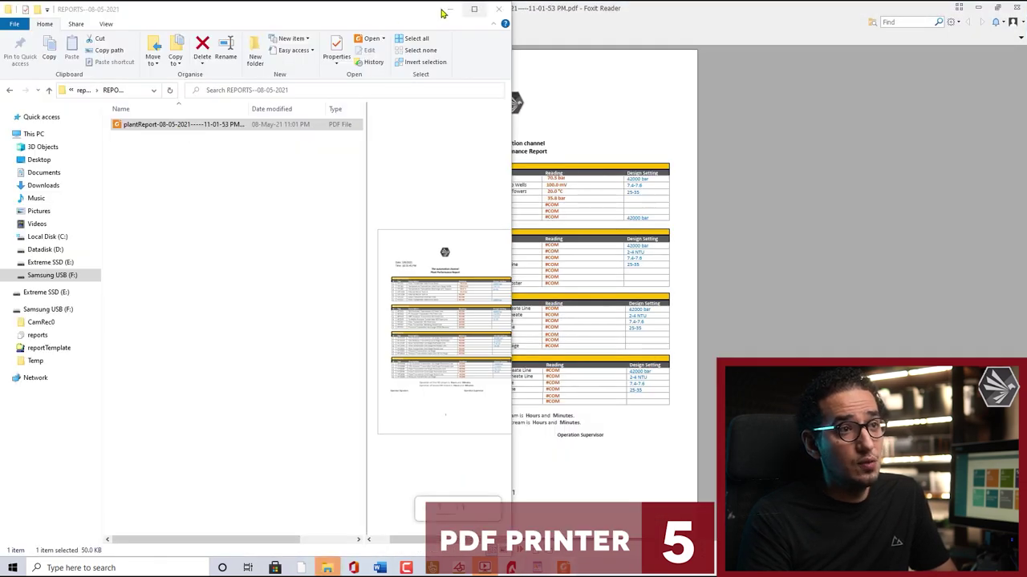
pyautogui.click(440, 11)
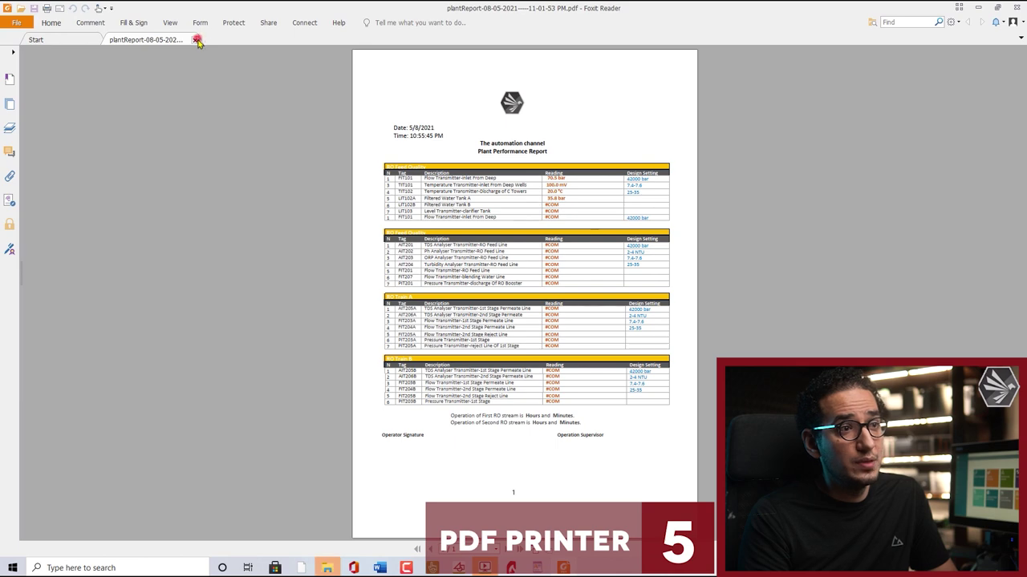
pyautogui.click(194, 40)
pyautogui.click(977, 7)
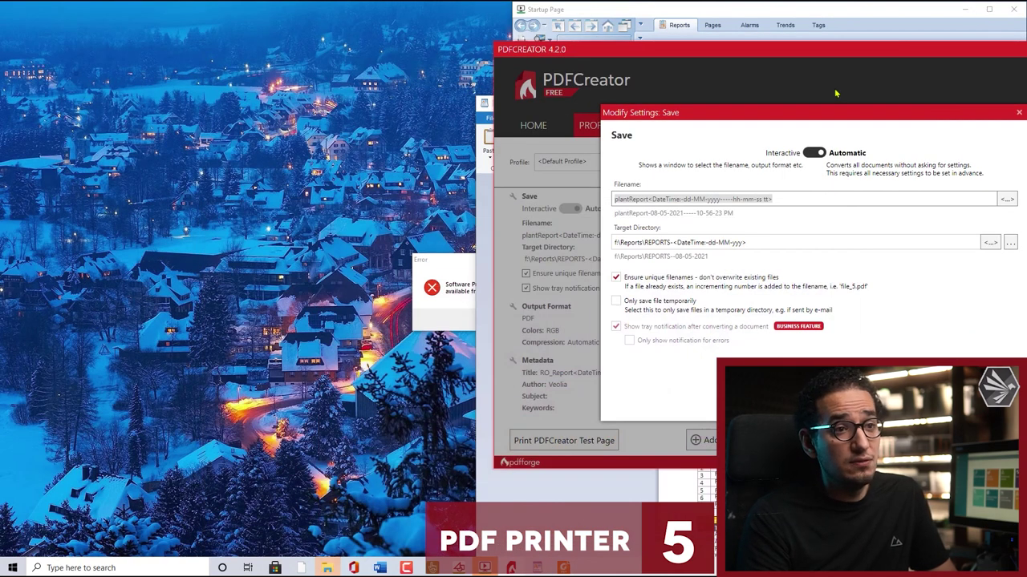
pyautogui.click(450, 305)
pyautogui.click(589, 322)
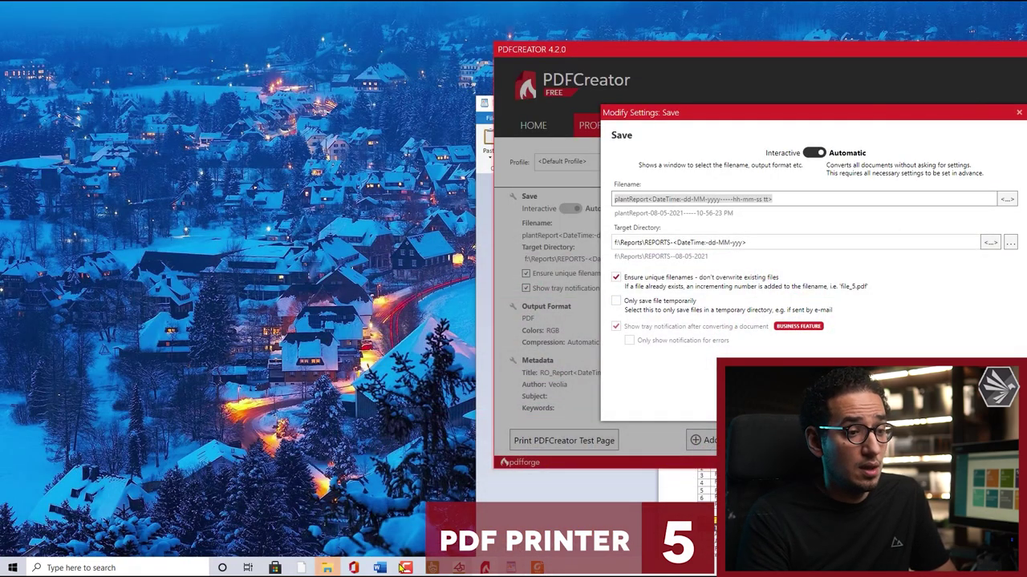
pyautogui.moveTo(403, 567)
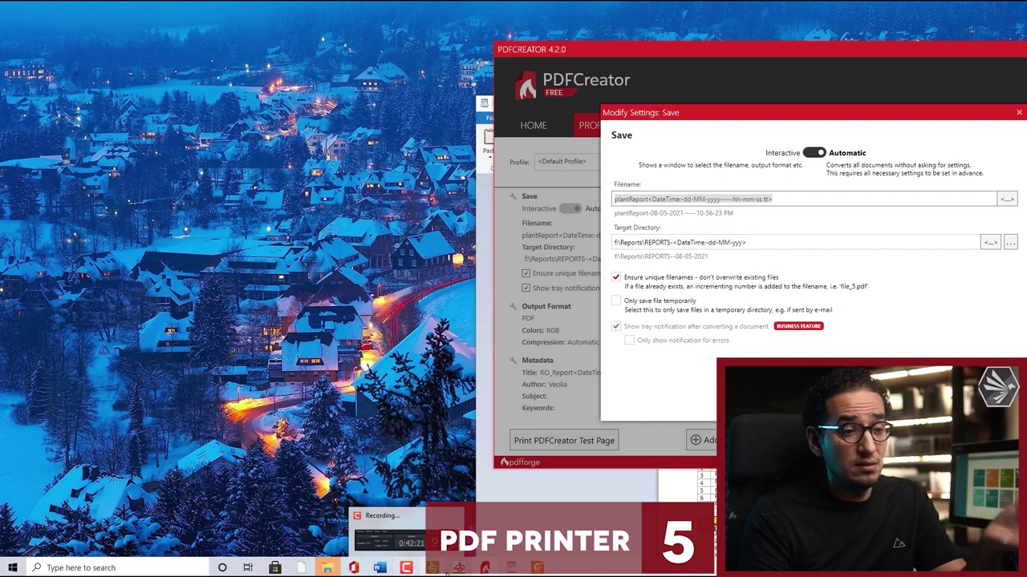
pyautogui.moveTo(445, 570)
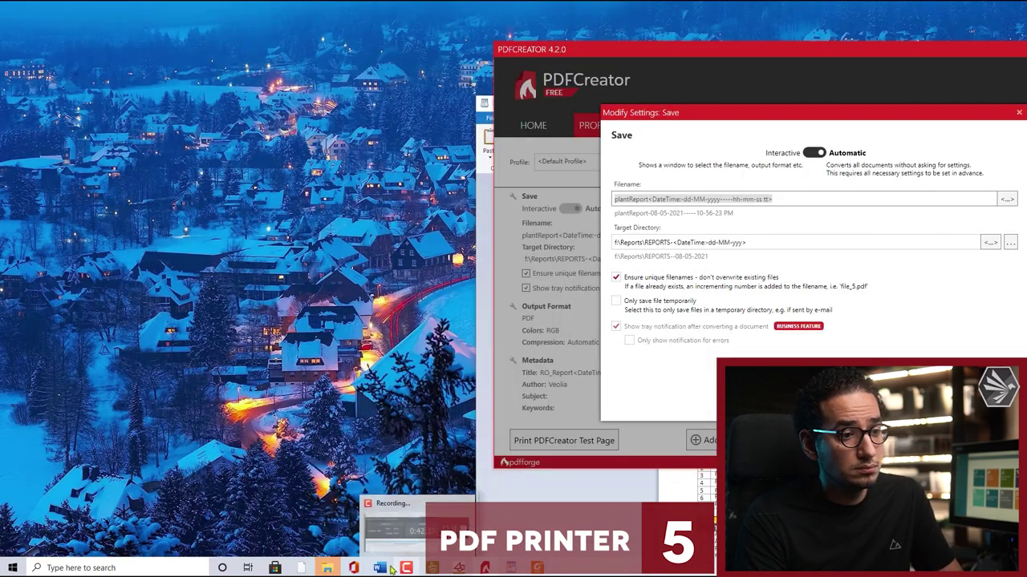
pyautogui.moveTo(373, 568)
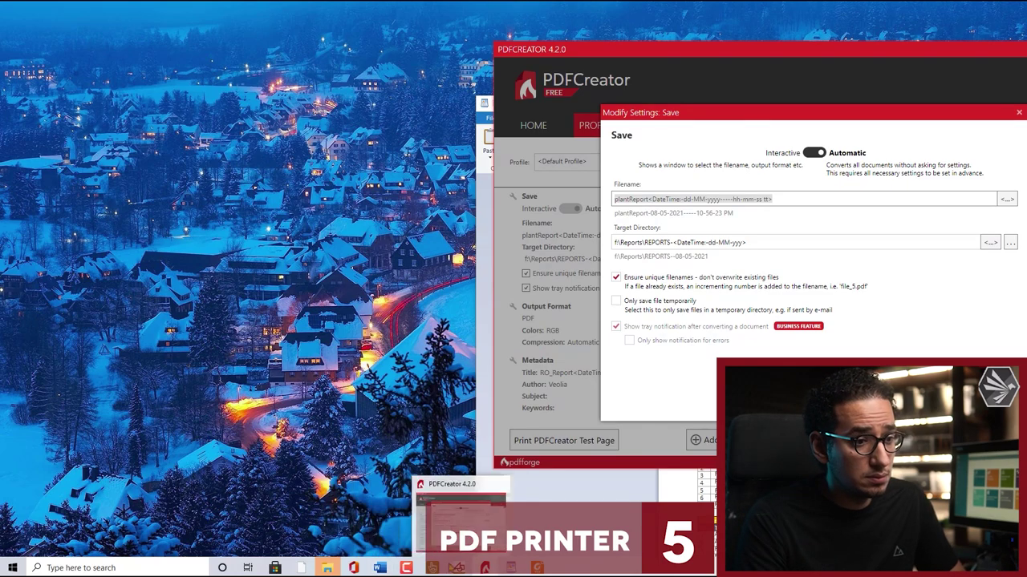
pyautogui.click(454, 530)
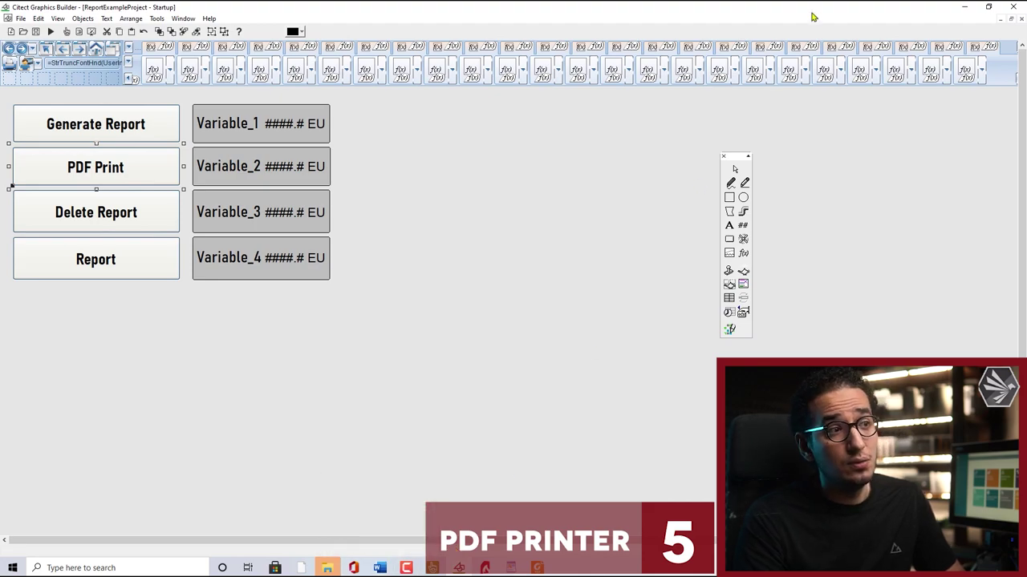
# Step: Snap Graphics Builder right and PDFCreator left, then confirm and save PDFCreator's automatic-save profile
pyautogui.moveTo(814, 14); pyautogui.dragTo(1026, 64)
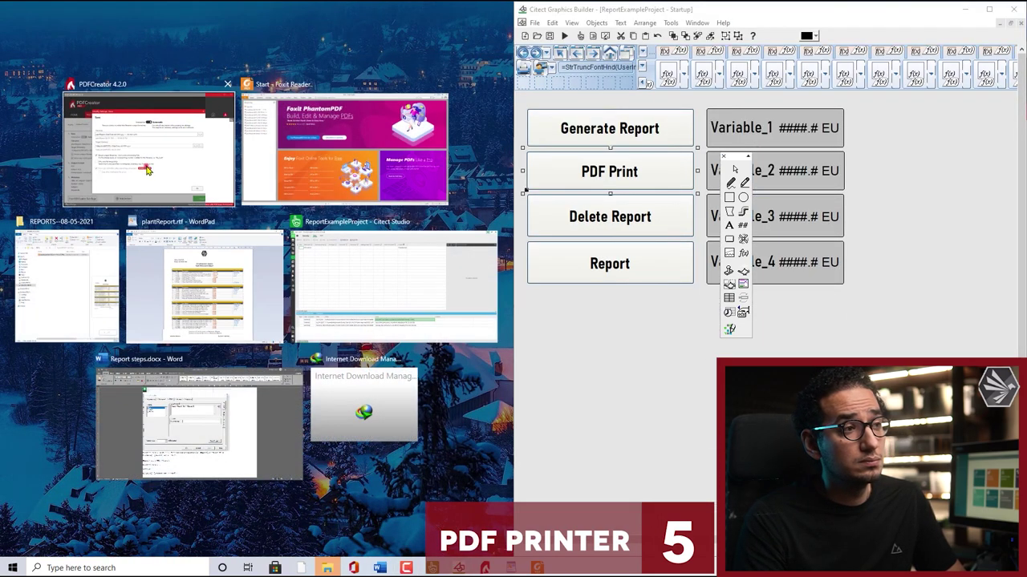
pyautogui.click(146, 168)
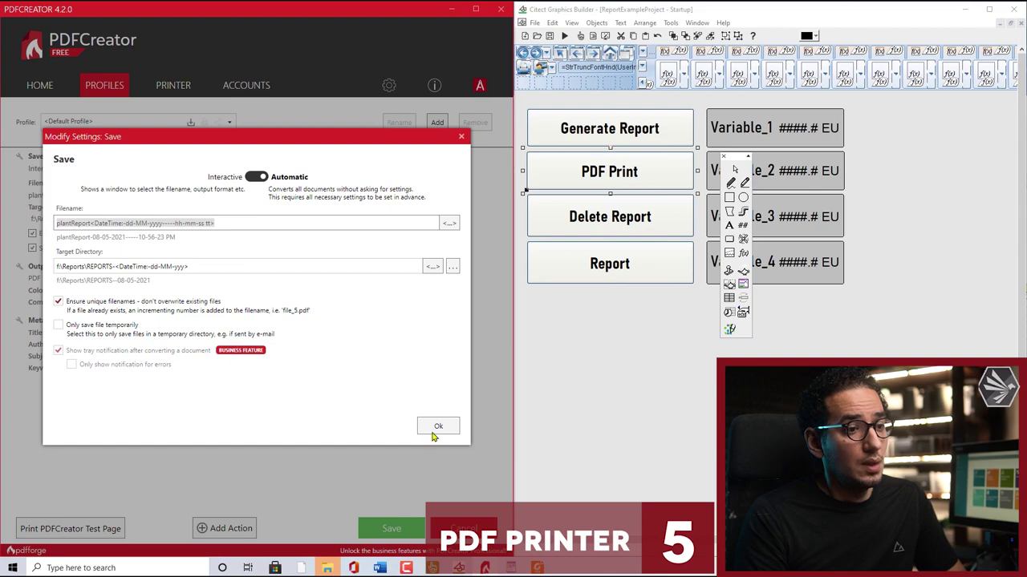
pyautogui.click(433, 433)
pyautogui.click(392, 528)
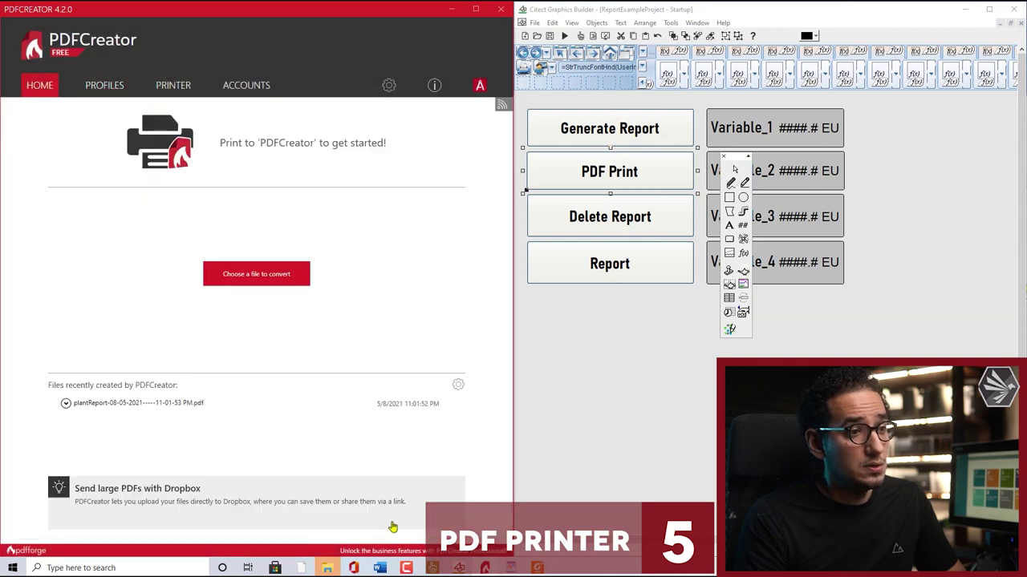
pyautogui.click(453, 12)
# Step: Close WordPad showing plantReport, minimise Citect Studio, and bring back the reports folder in File Explorer
pyautogui.click(432, 568)
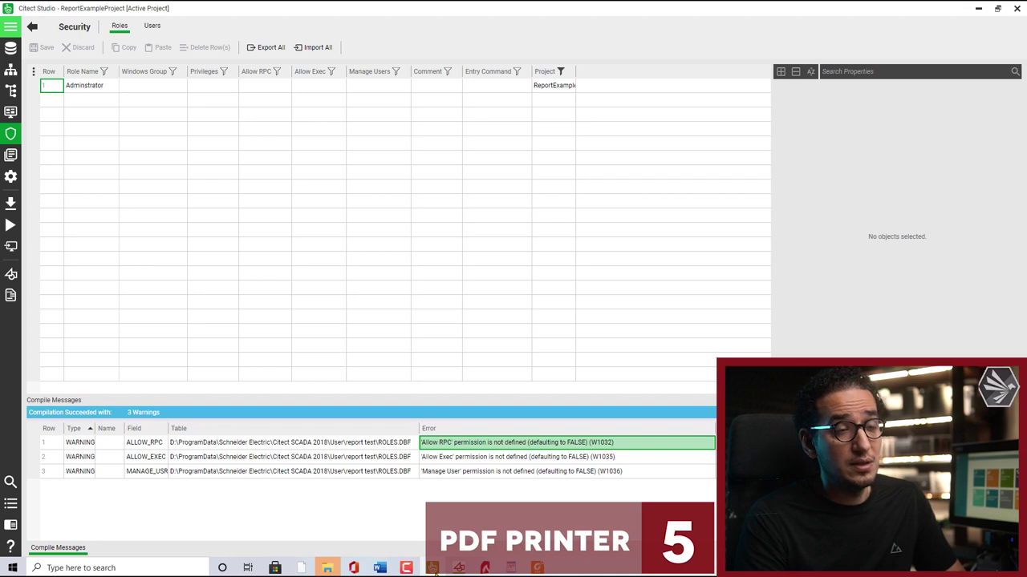
pyautogui.click(511, 568)
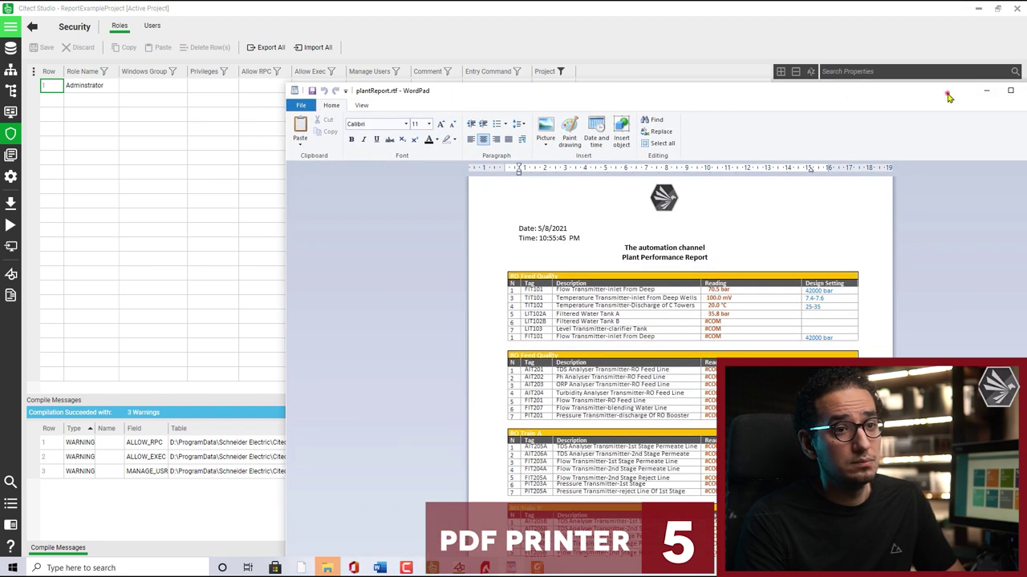
pyautogui.moveTo(941, 92); pyautogui.dragTo(668, 92)
pyautogui.click(752, 92)
pyautogui.click(978, 9)
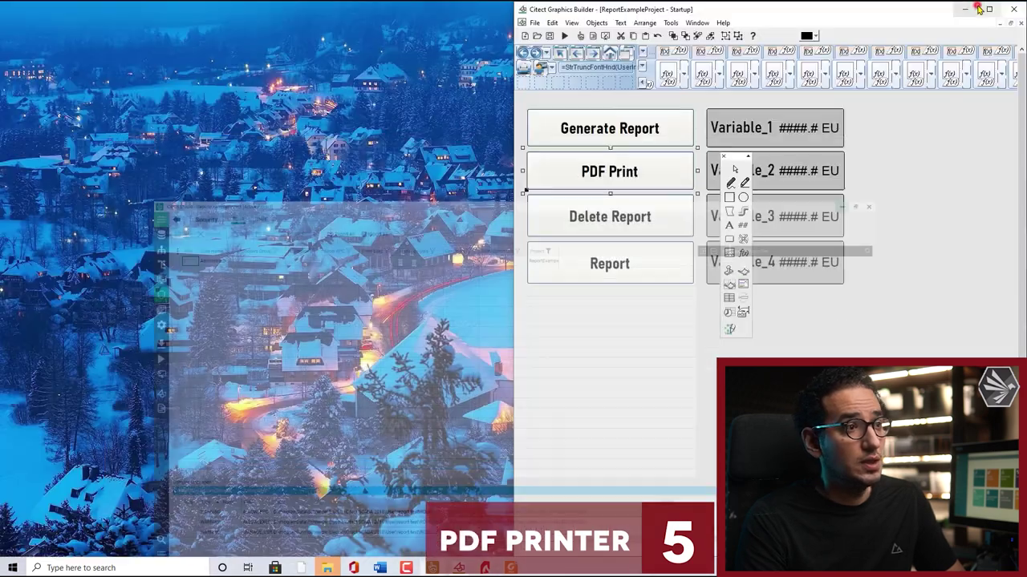
pyautogui.click(327, 568)
# Step: Permanently delete REPORTS--08-05-2021 and plantReport.rtf from the reports folder with Shift+Delete
pyautogui.click(84, 89)
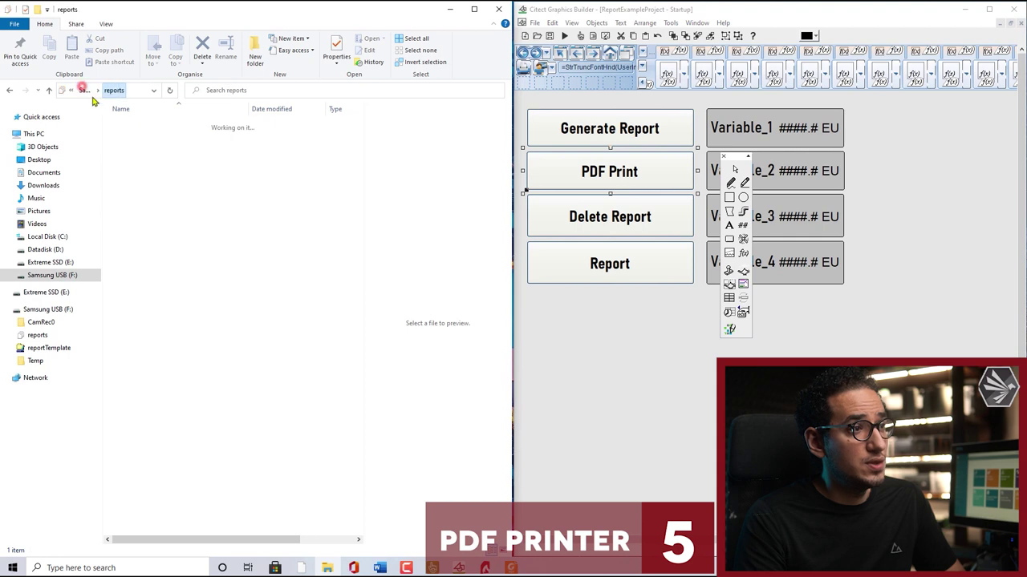
pyautogui.moveTo(212, 223); pyautogui.dragTo(107, 117)
pyautogui.hotkey('shift', 'Delete')
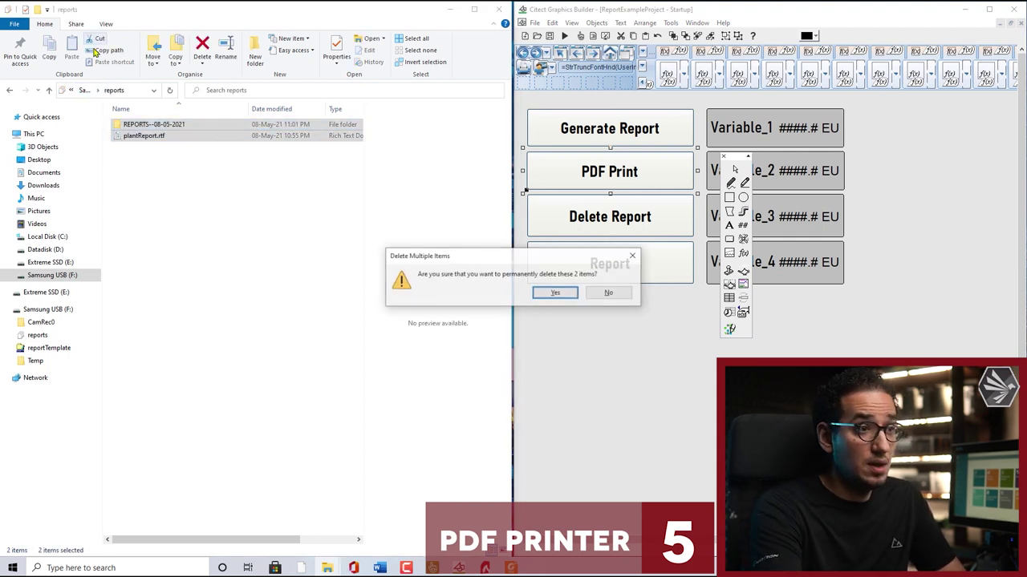
pyautogui.press('Return')
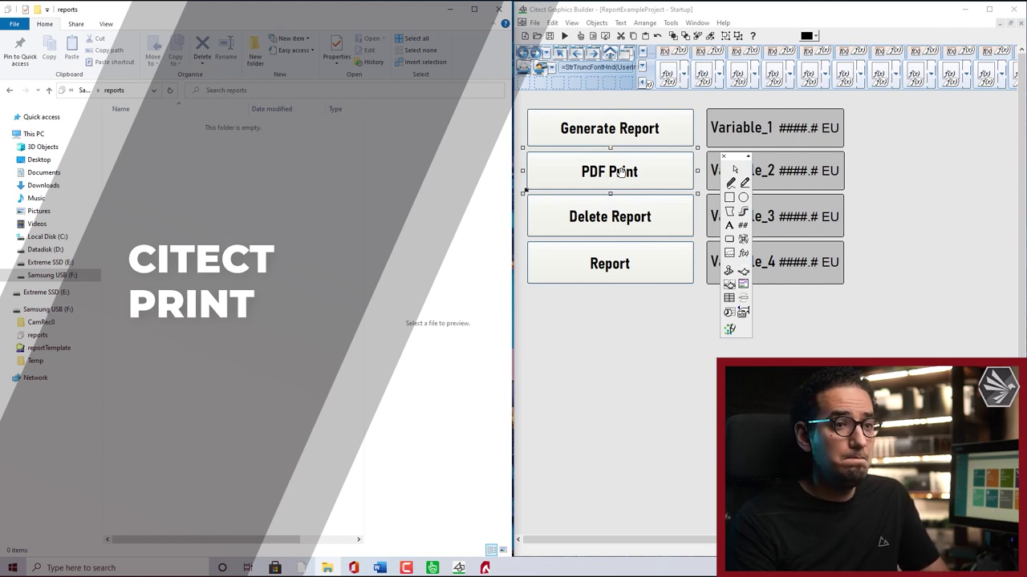
# Step: Enable the PDF Print button's Up action and paste the Exec wordpad.exe /p print command
pyautogui.doubleClick(621, 172)
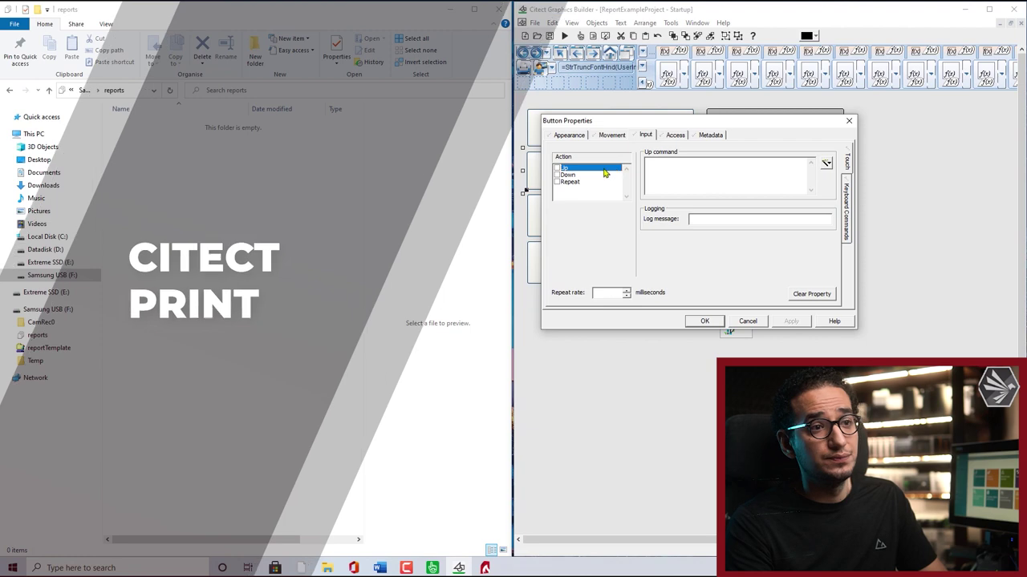
pyautogui.click(557, 167)
pyautogui.click(697, 170)
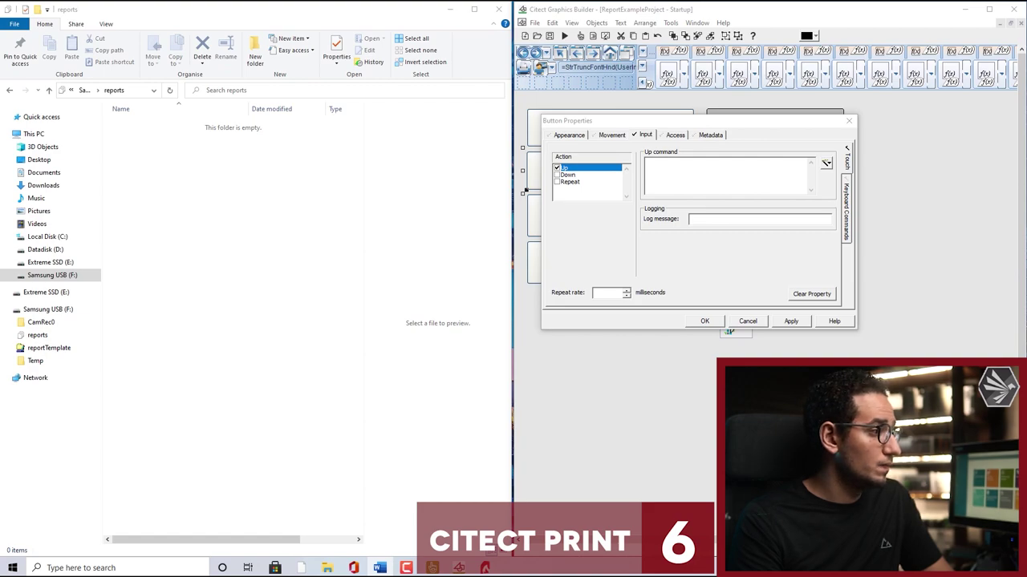
pyautogui.click(680, 172)
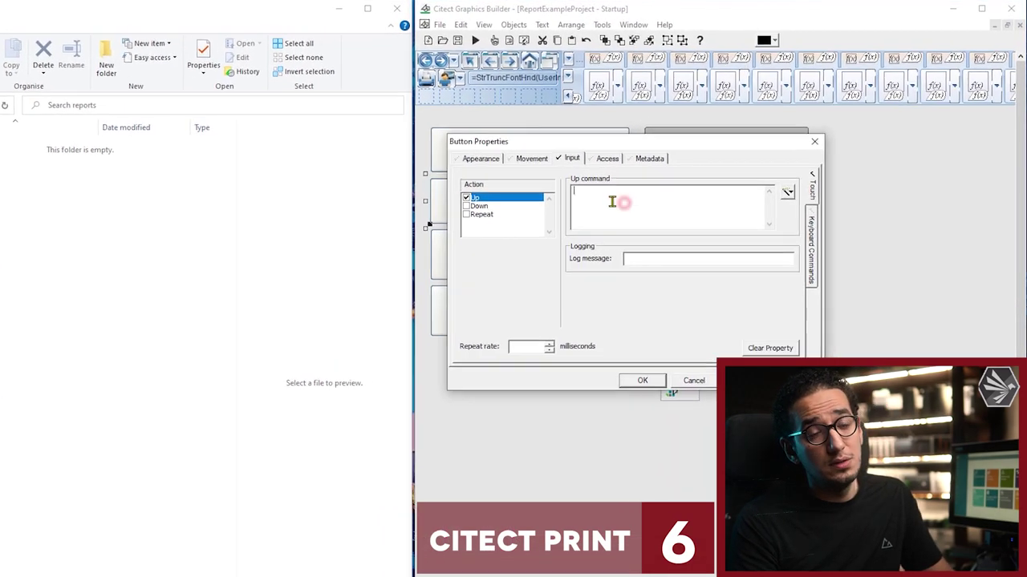
pyautogui.hotkey('ctrl', 'v')
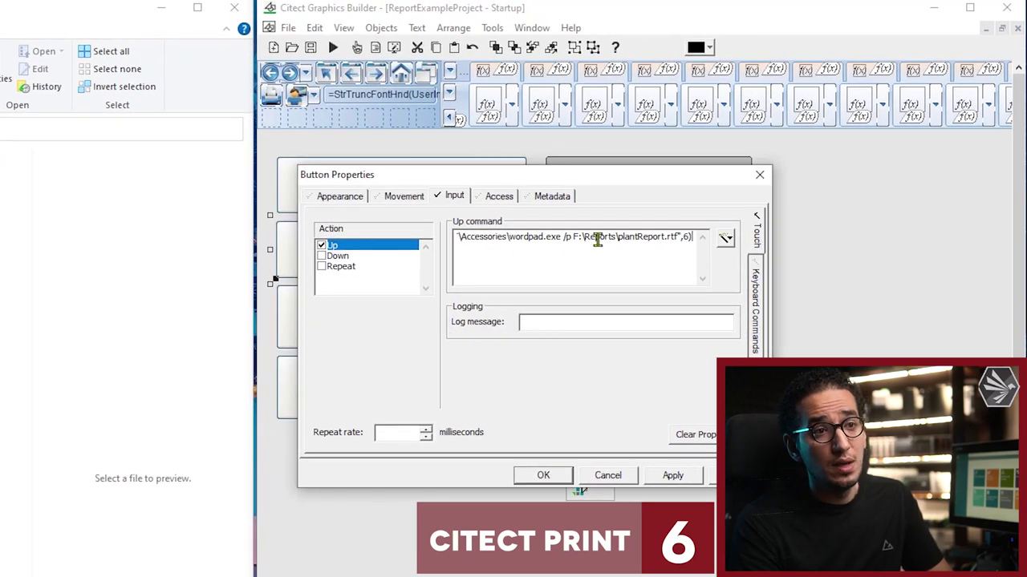
# Step: Review the command's parts: WordPad path, /p switch, F:\Reports\plantReport.rtf path and ,6 argument
pyautogui.hotkey('ctrl', 'a')
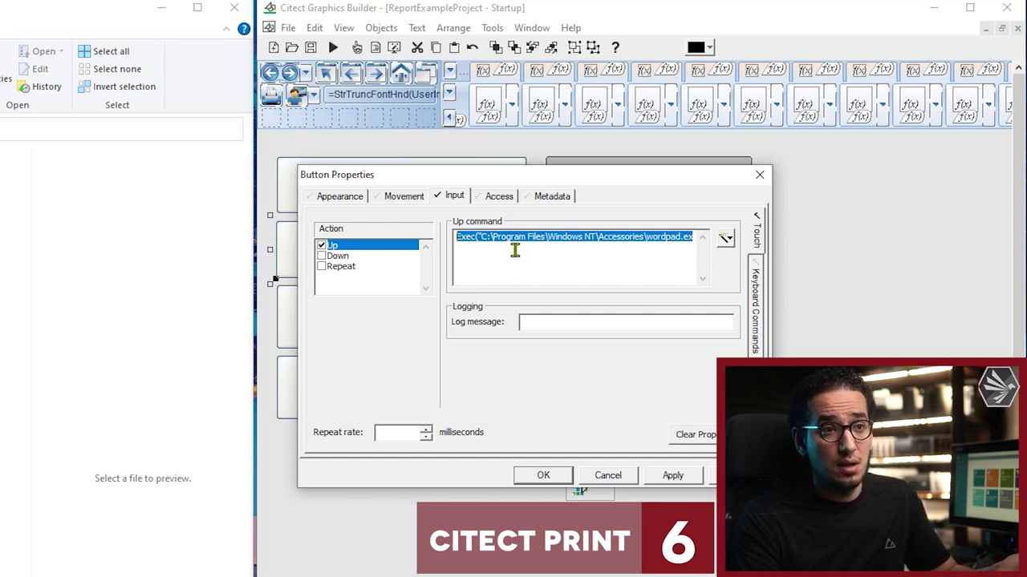
pyautogui.click(507, 247)
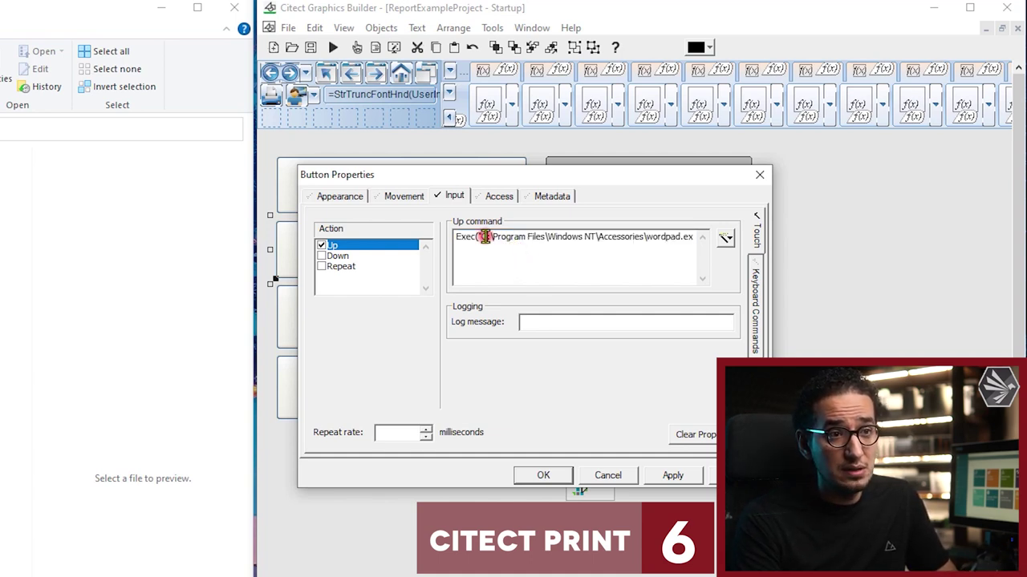
pyautogui.moveTo(495, 237); pyautogui.dragTo(569, 232)
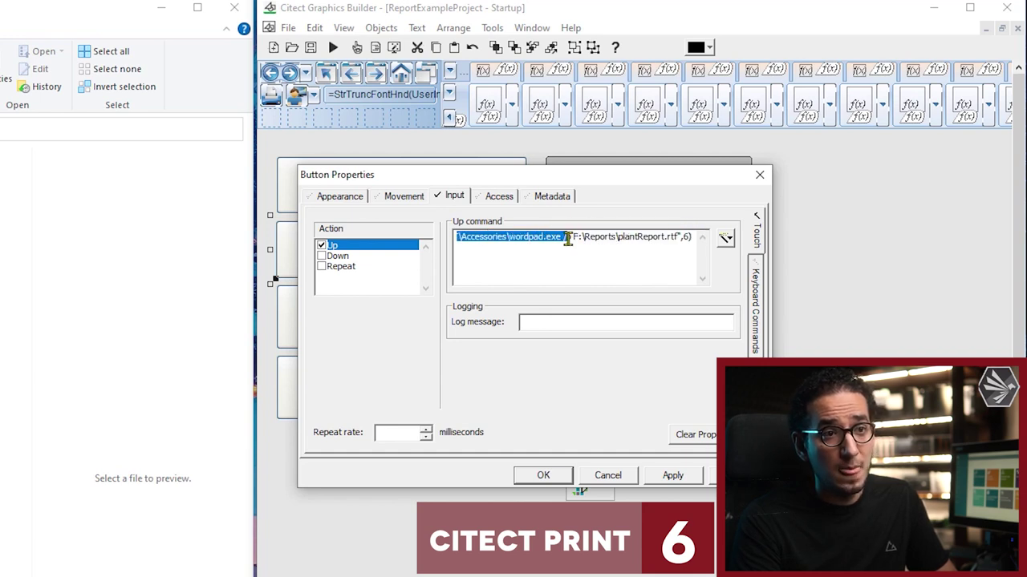
pyautogui.click(563, 235)
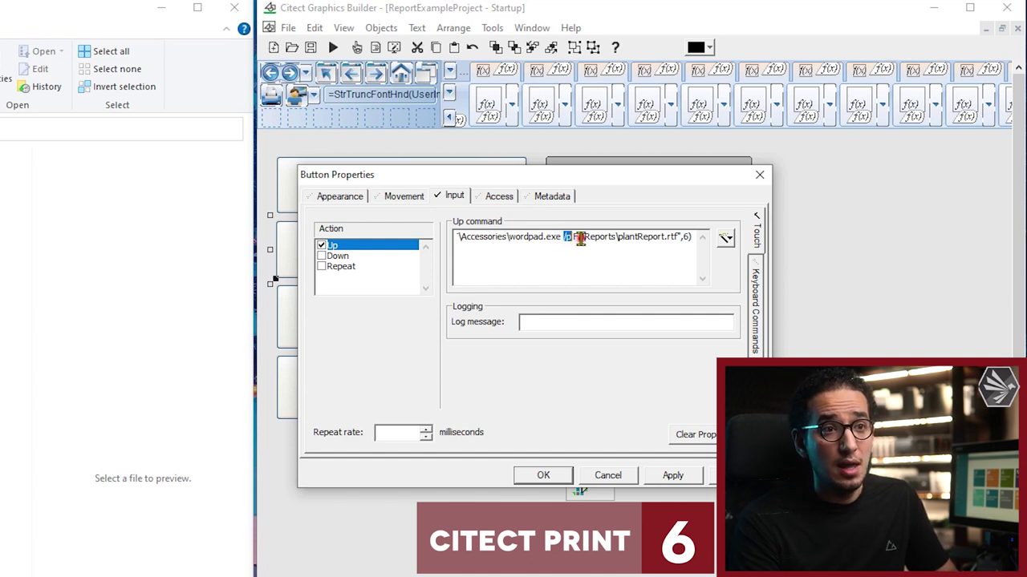
pyautogui.moveTo(575, 236); pyautogui.dragTo(667, 235)
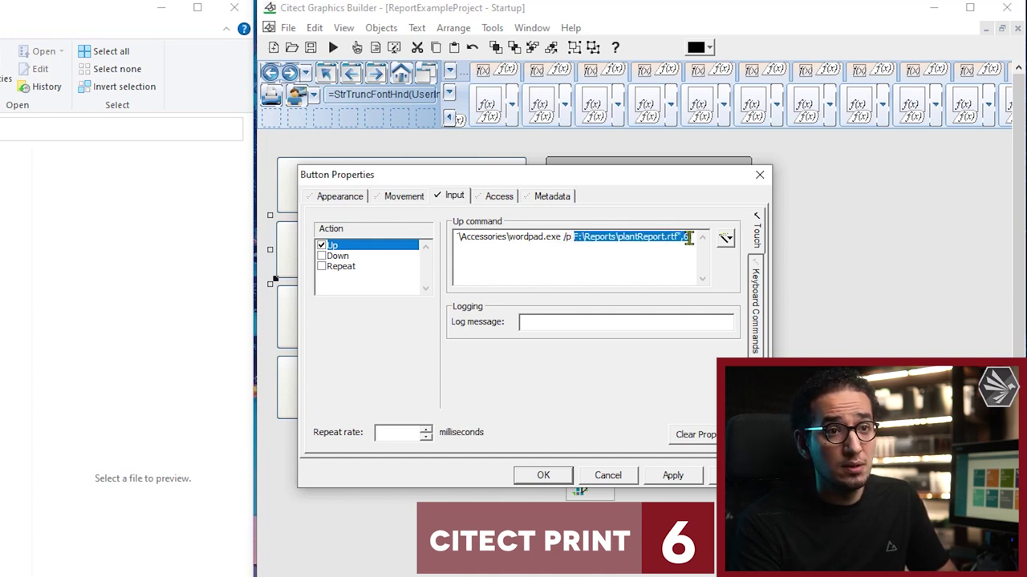
pyautogui.moveTo(687, 236); pyautogui.dragTo(690, 236)
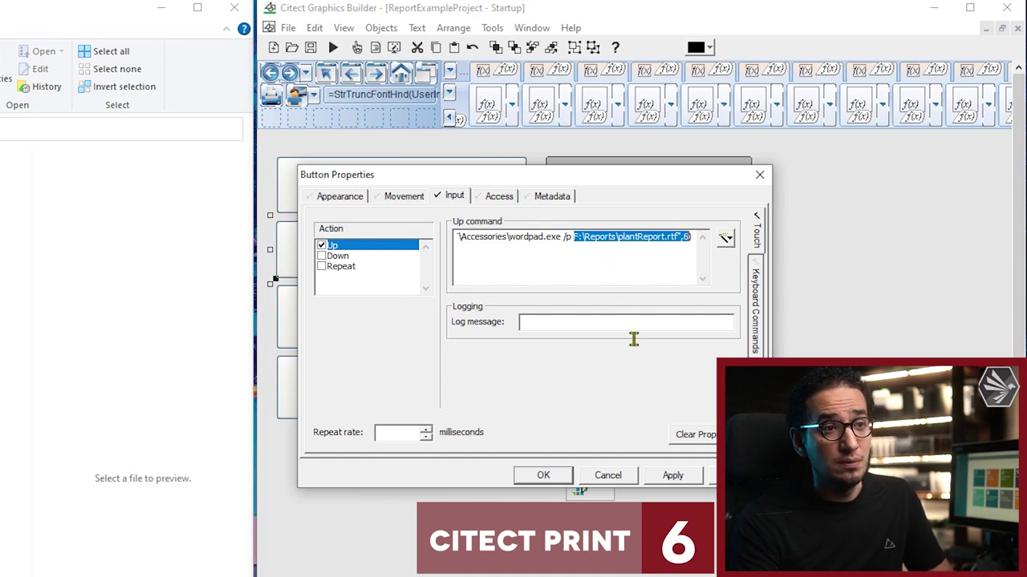
pyautogui.click(690, 240)
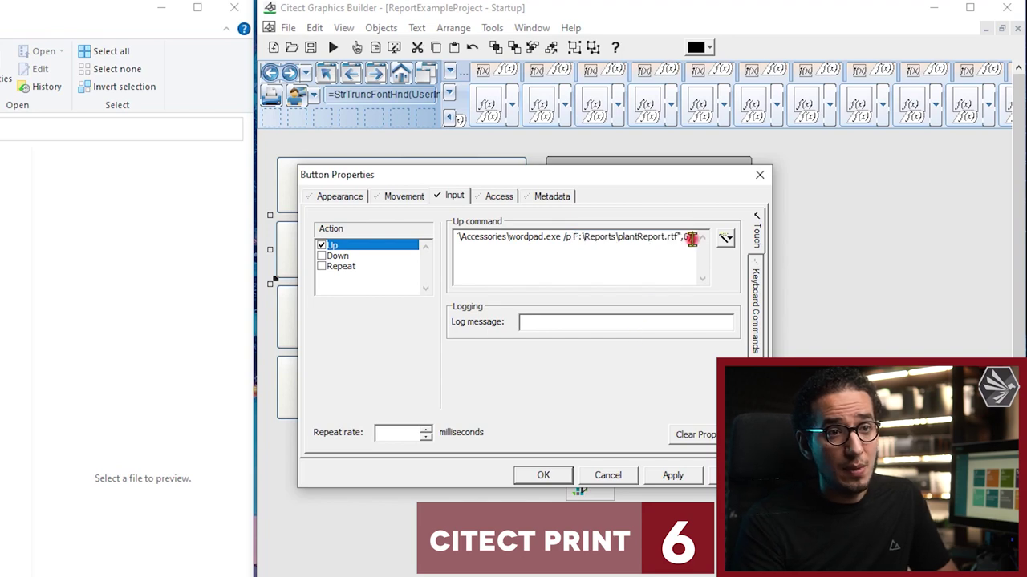
pyautogui.moveTo(690, 237); pyautogui.dragTo(297, 238)
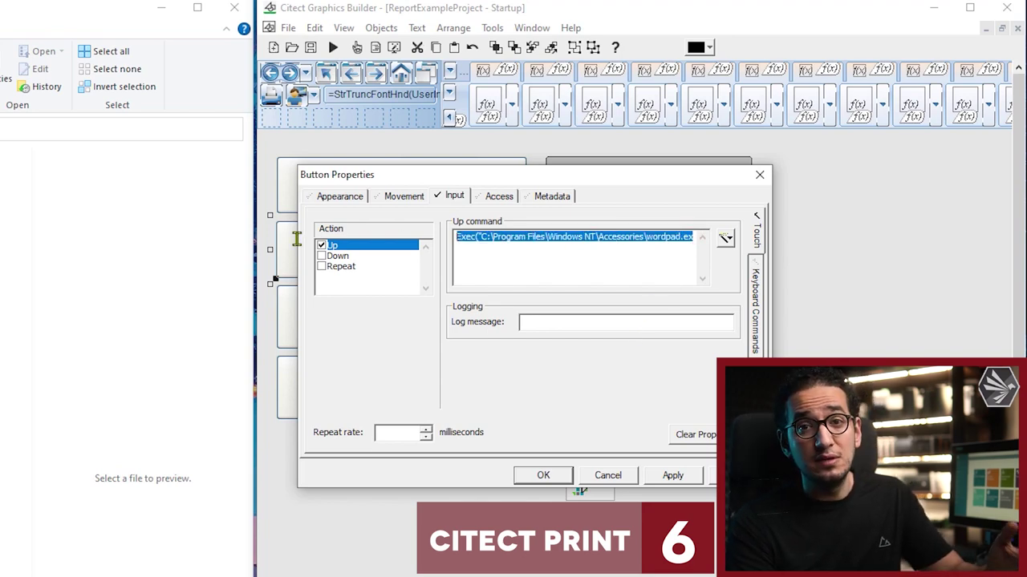
pyautogui.click(529, 239)
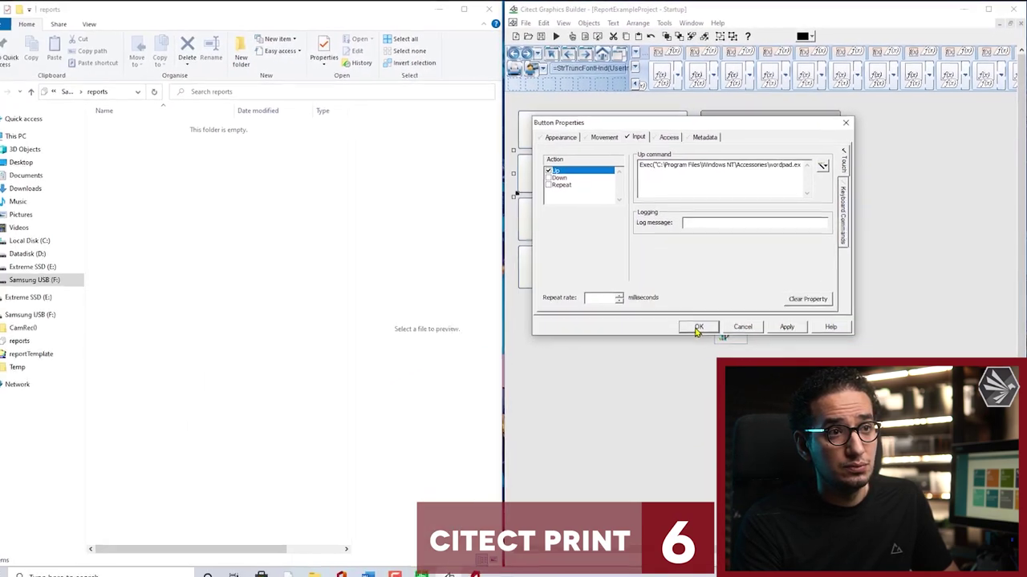
# Step: Accept the PDF Print command, close Button Properties, and bring up the runtime Startup Page
pyautogui.click(639, 384)
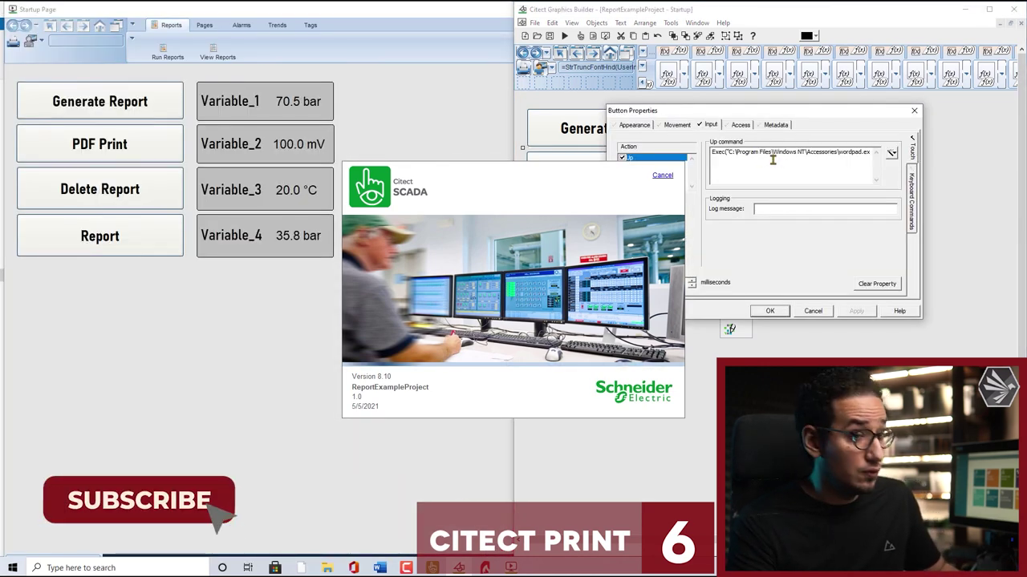
pyautogui.doubleClick(767, 152)
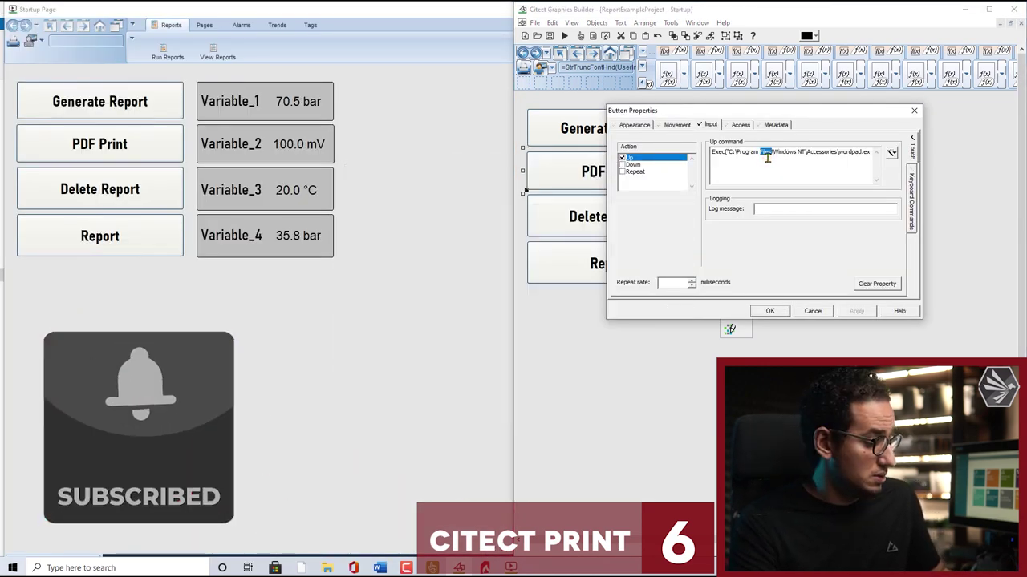
# Step: Copy the wordpad print command, then generate plantReport.rtf from the runtime beside the reports folder
pyautogui.moveTo(710, 152); pyautogui.dragTo(953, 143)
pyautogui.hotkey('ctrl', 'c')
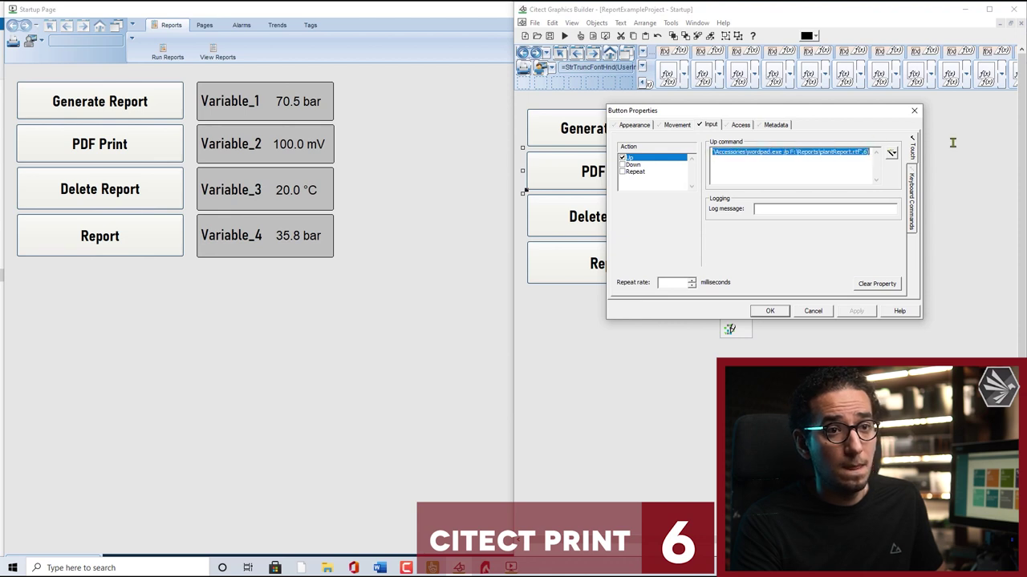
pyautogui.click(774, 313)
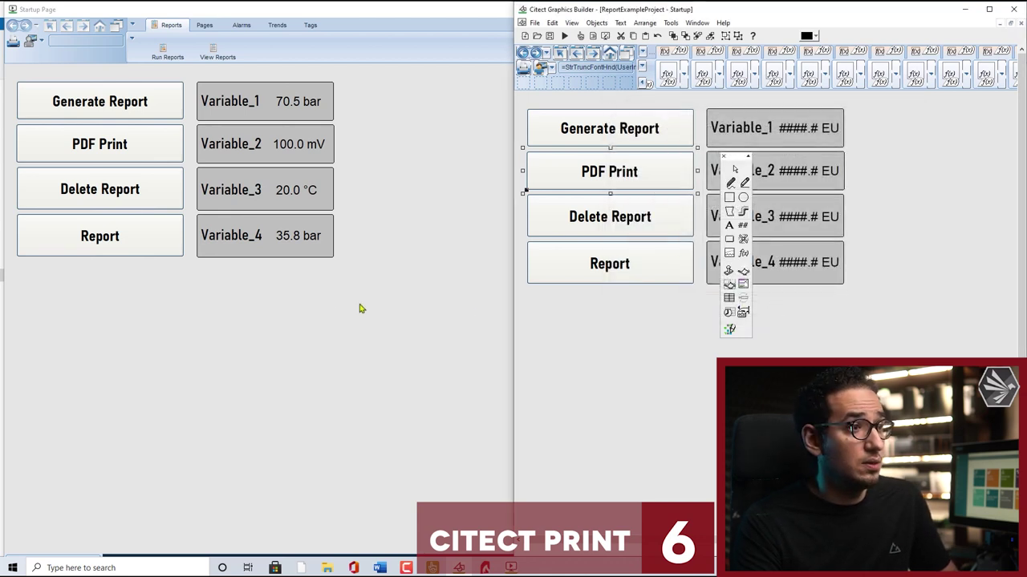
pyautogui.click(325, 306)
pyautogui.moveTo(298, 12); pyautogui.dragTo(1025, 121)
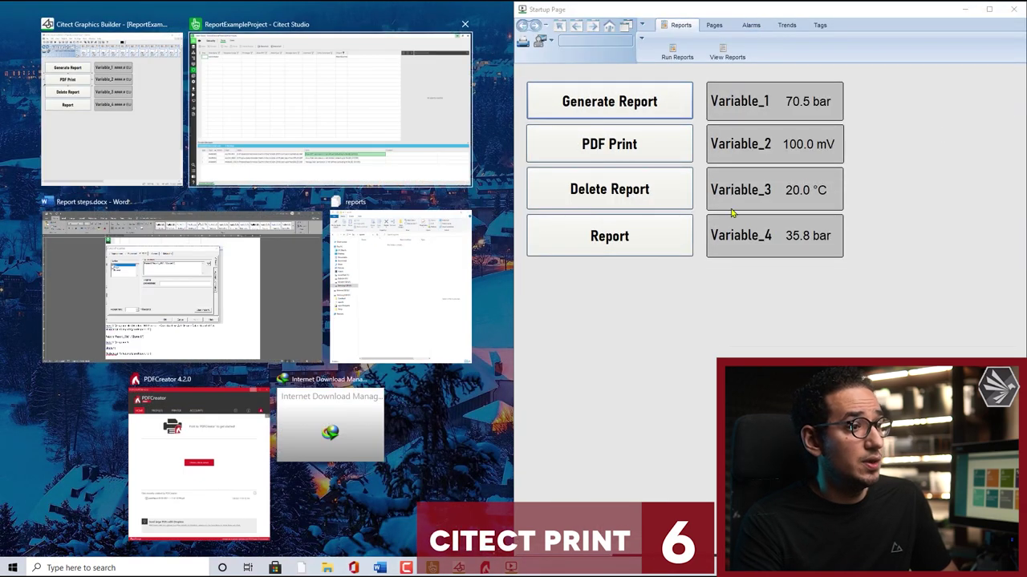
pyautogui.click(435, 319)
pyautogui.click(648, 102)
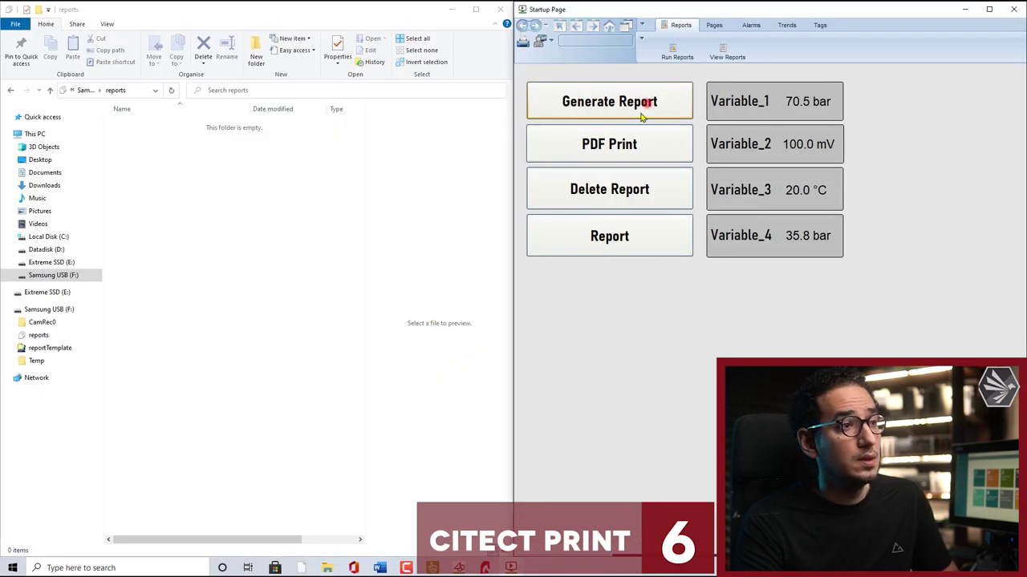
# Step: Try Delete Report at runtime, then paste the copied WordPad print command into Windows Search
pyautogui.click(592, 183)
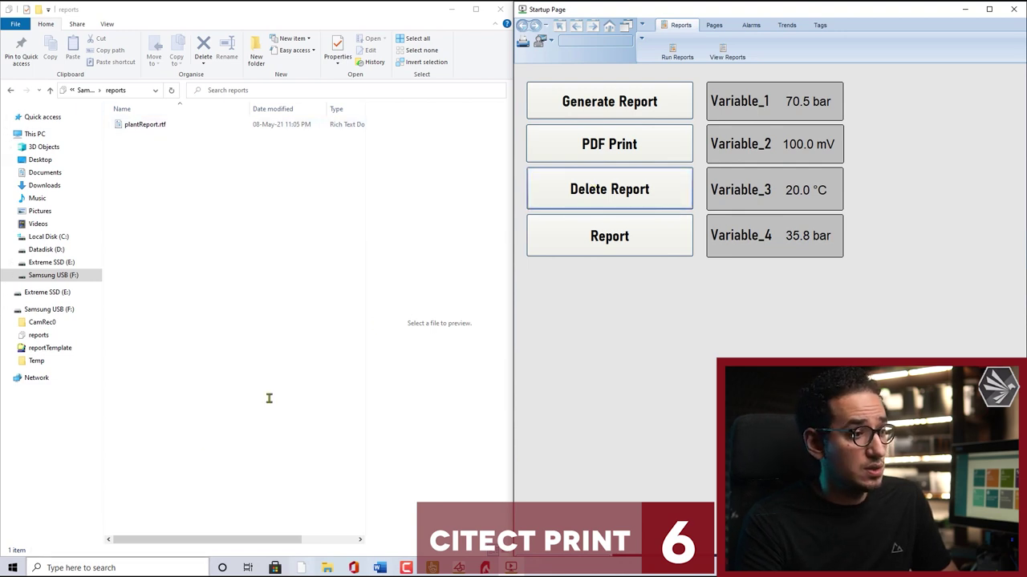
pyautogui.click(21, 569)
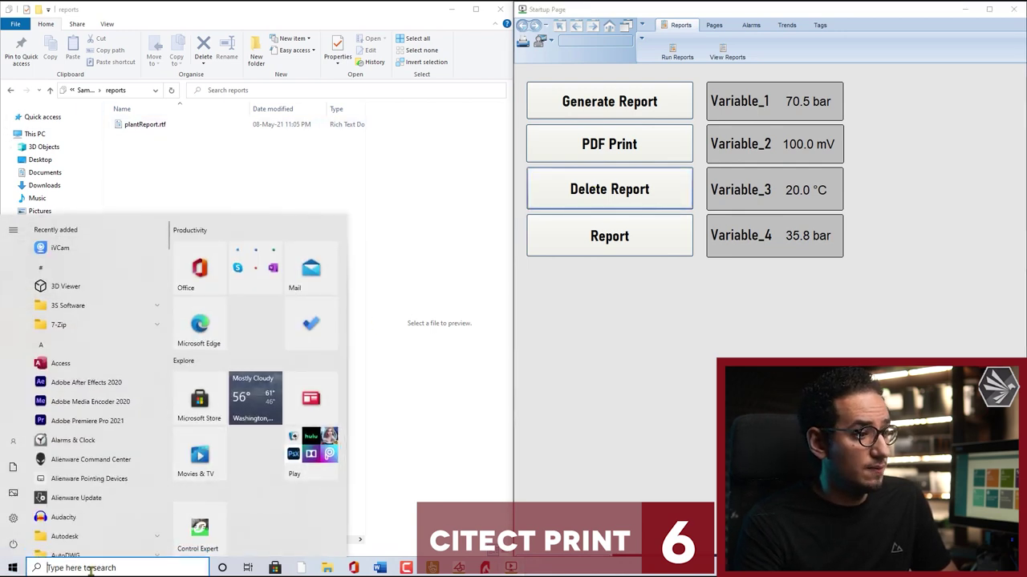
pyautogui.hotkey('ctrl', 'v')
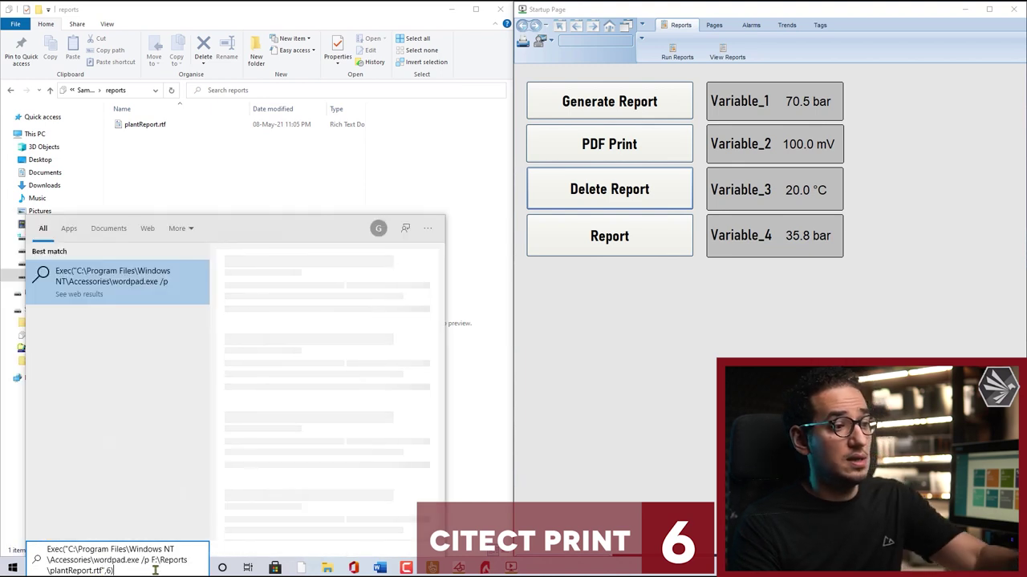
pyautogui.press('Escape')
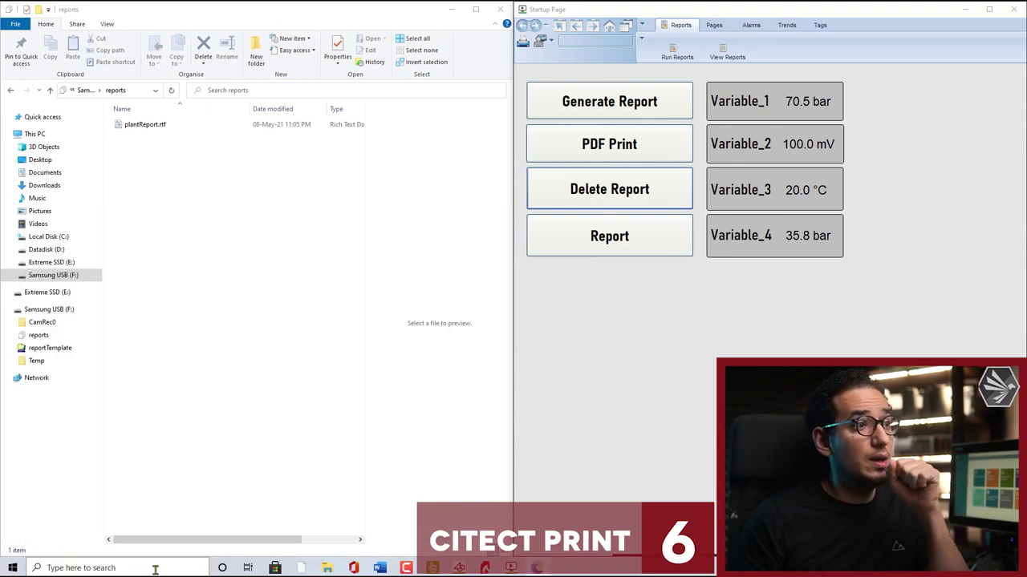
# Step: Paste the command again, strip Exec( and the trailing ",6), and run it
pyautogui.click(92, 567)
pyautogui.hotkey('ctrl', 'v')
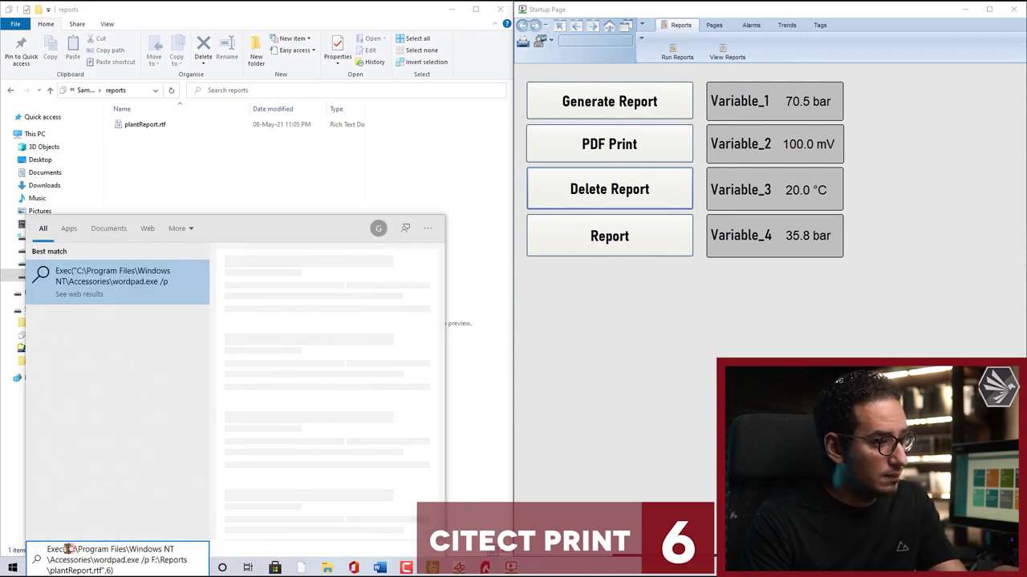
pyautogui.press('BackSpace')
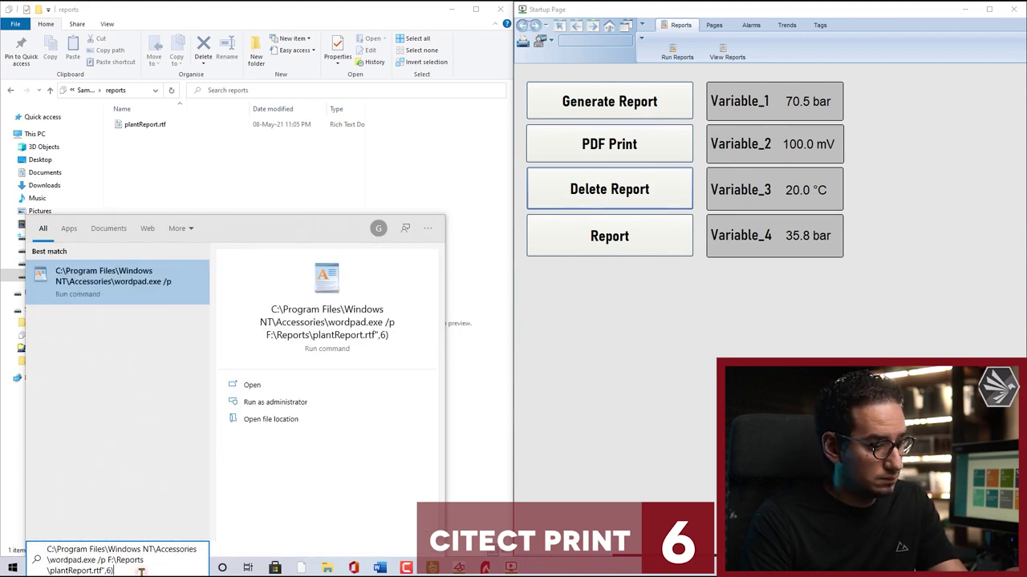
pyautogui.press('BackSpace')
pyautogui.press('BackSpace')
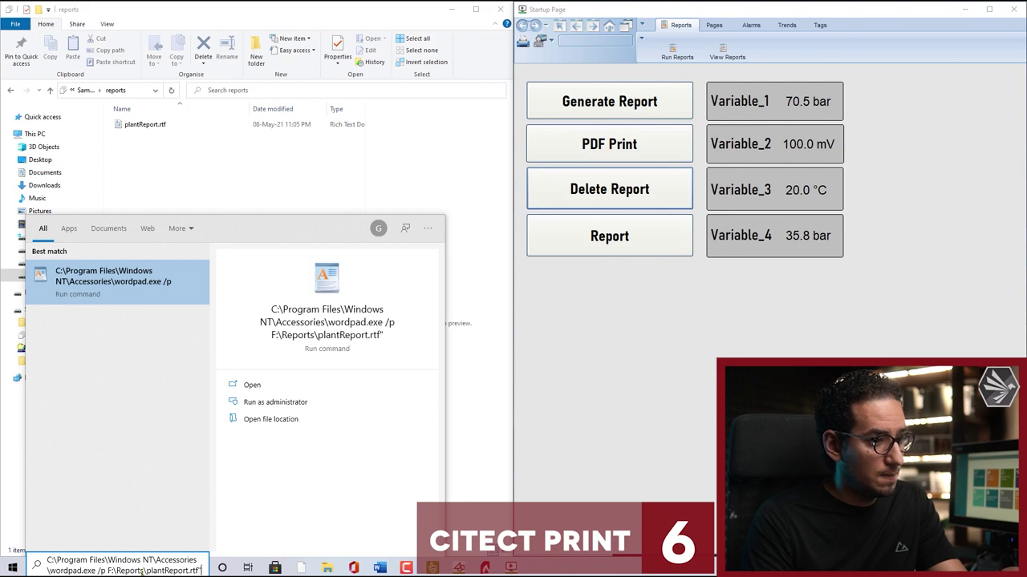
pyautogui.press('BackSpace')
pyautogui.press('BackSpace')
pyautogui.press('Return')
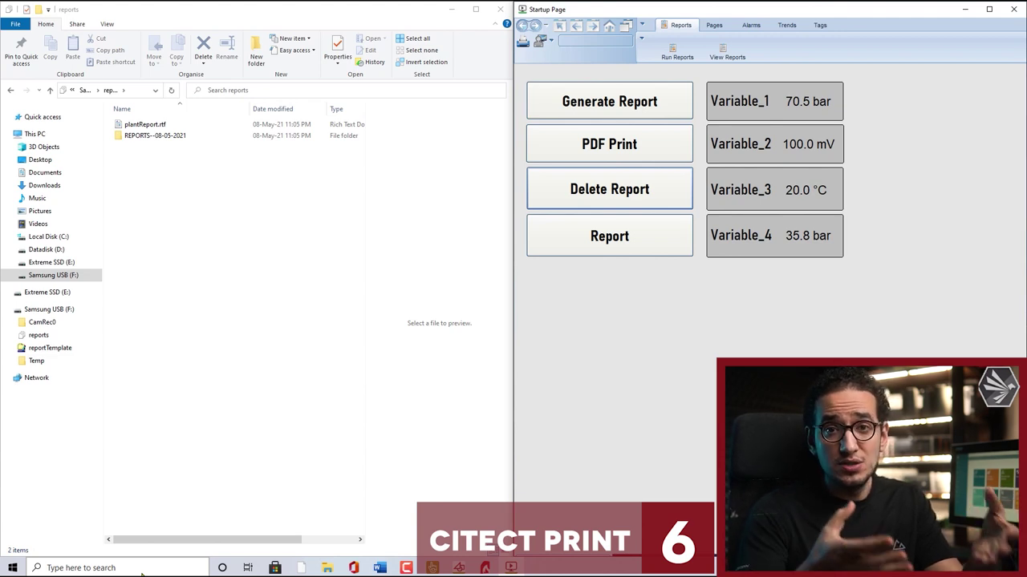
# Step: Check the PDF inside REPORTS--08-05-2021, return to reports, and close the runtime window
pyautogui.doubleClick(150, 136)
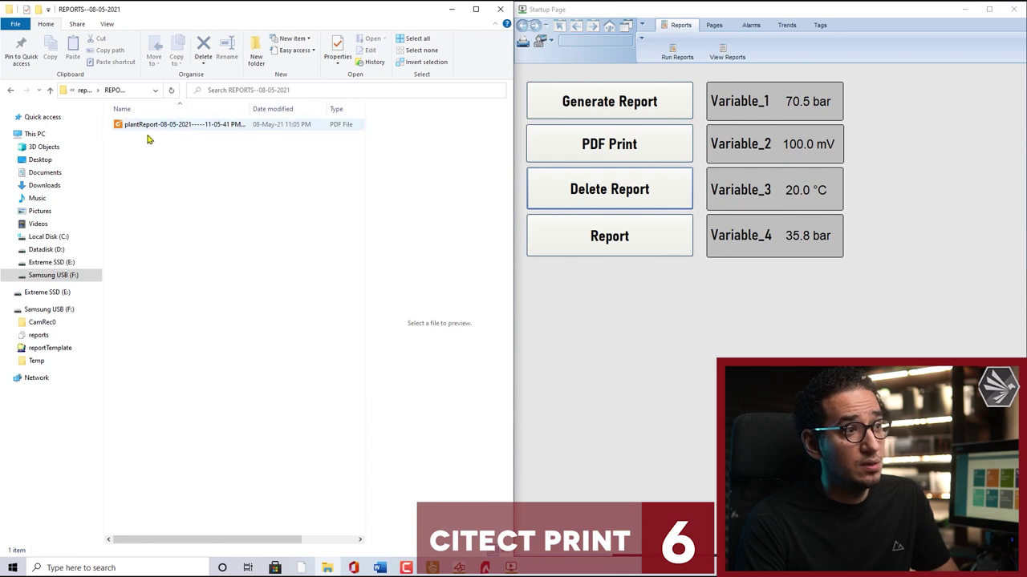
pyautogui.click(9, 91)
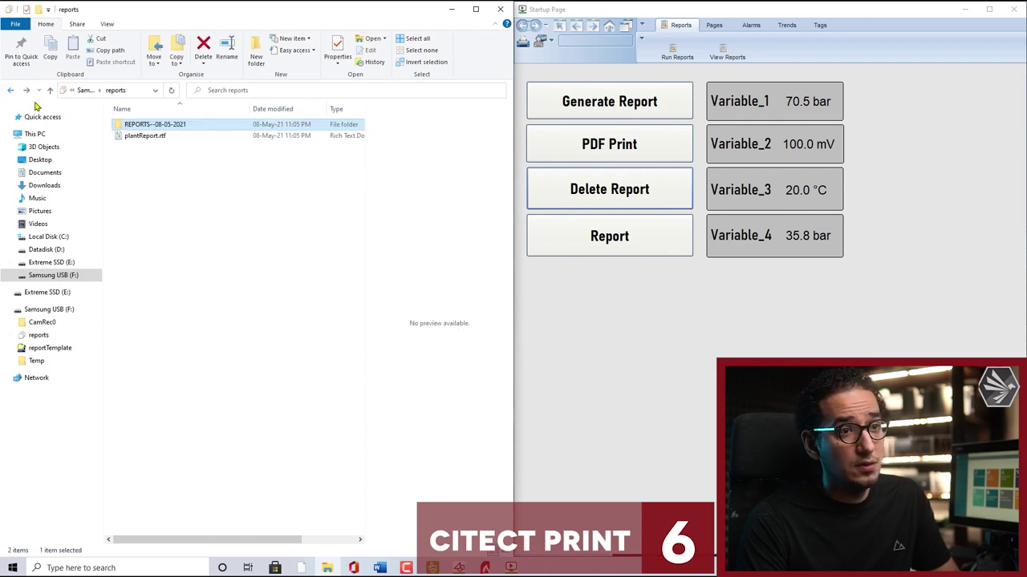
pyautogui.click(259, 205)
pyautogui.click(922, 9)
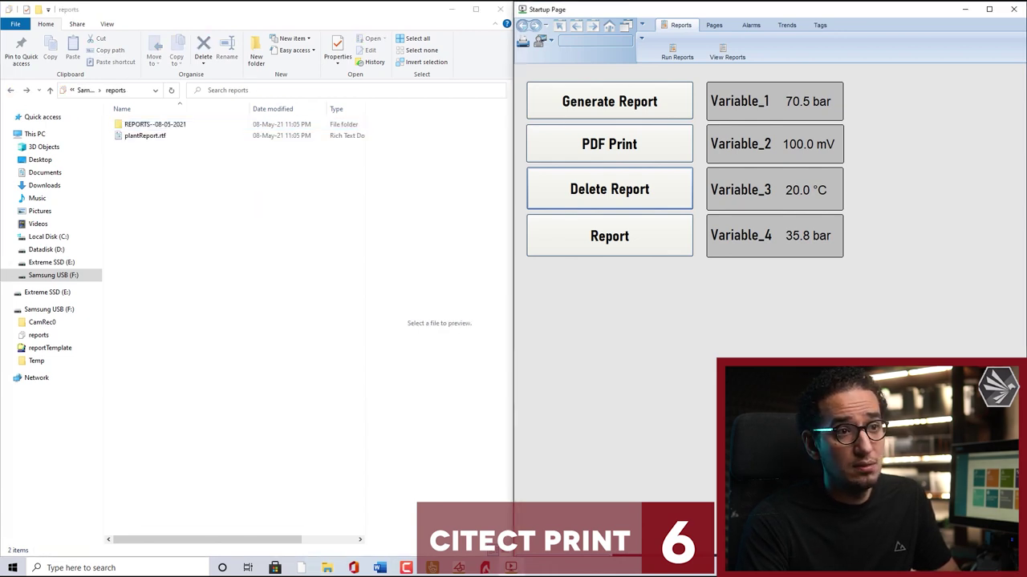
pyautogui.click(1021, 15)
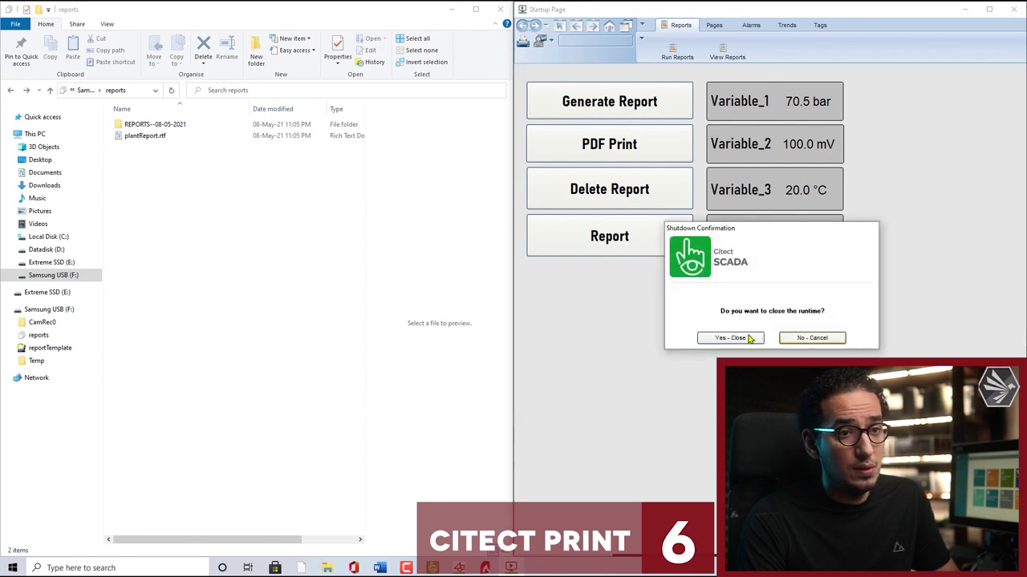
# Step: Confirm closing the runtime, then review the PDF Print button's wordpad print Up command
pyautogui.click(724, 338)
pyautogui.click(461, 569)
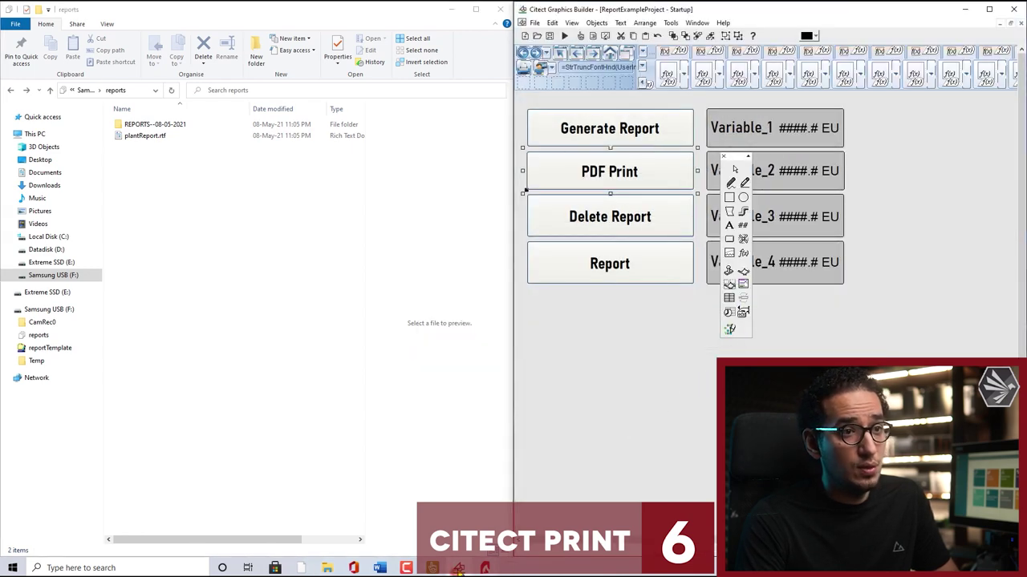
pyautogui.doubleClick(643, 172)
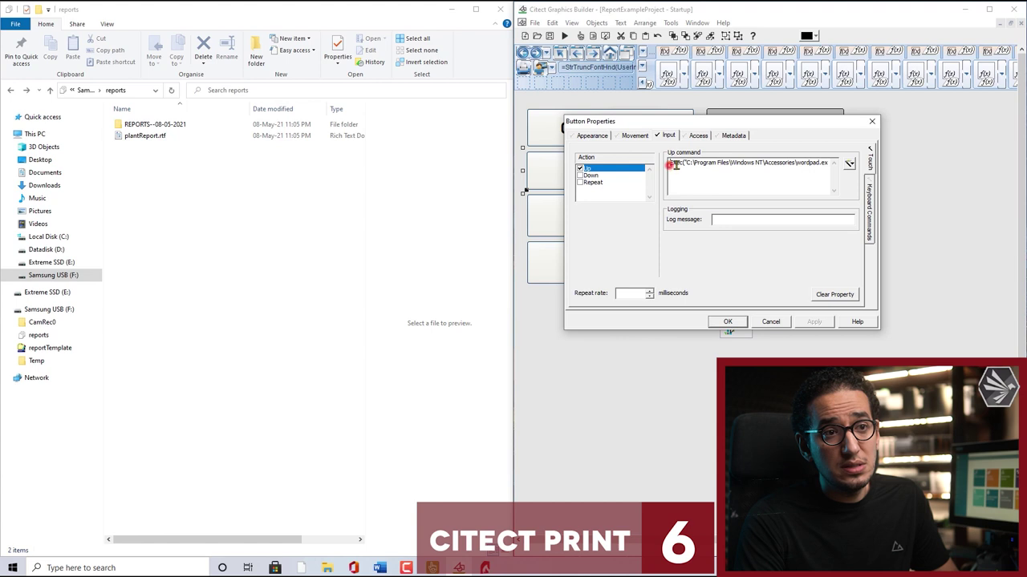
pyautogui.moveTo(675, 164); pyautogui.dragTo(848, 165)
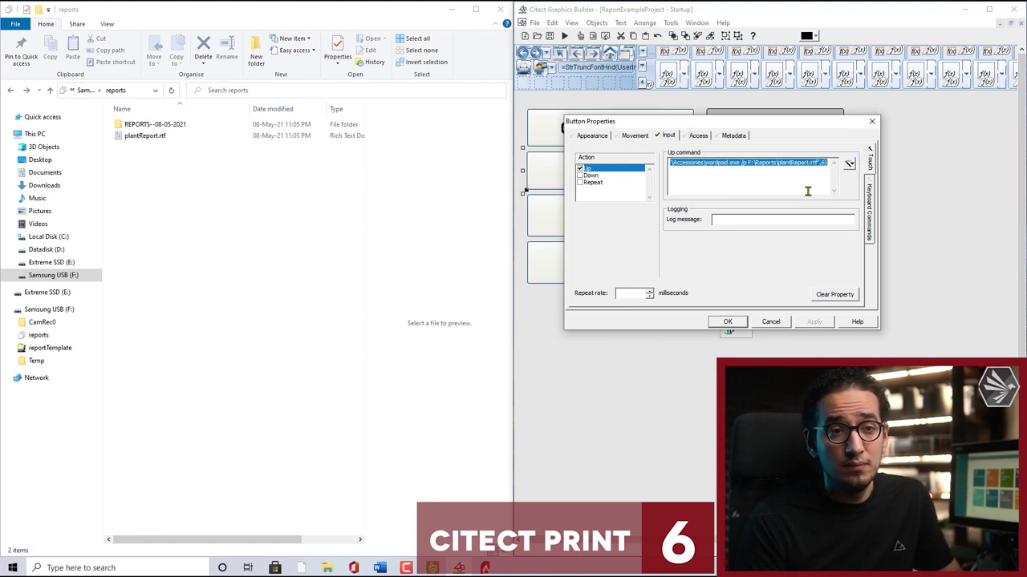
pyautogui.click(727, 321)
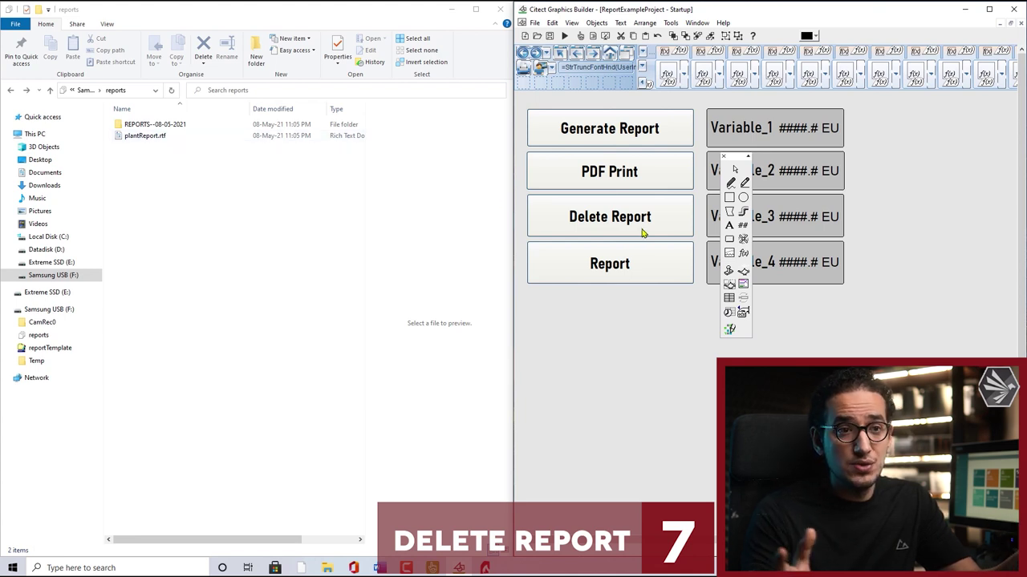
# Step: Insert the FileDelete function into the Delete Report button's Up command via the wizard
pyautogui.doubleClick(642, 231)
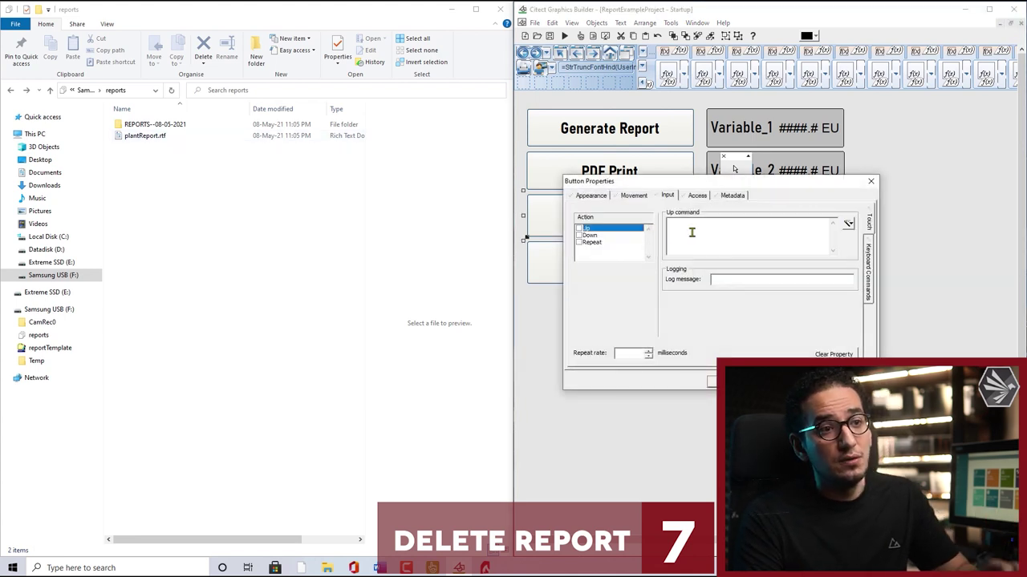
pyautogui.click(691, 232)
pyautogui.write('Fil')
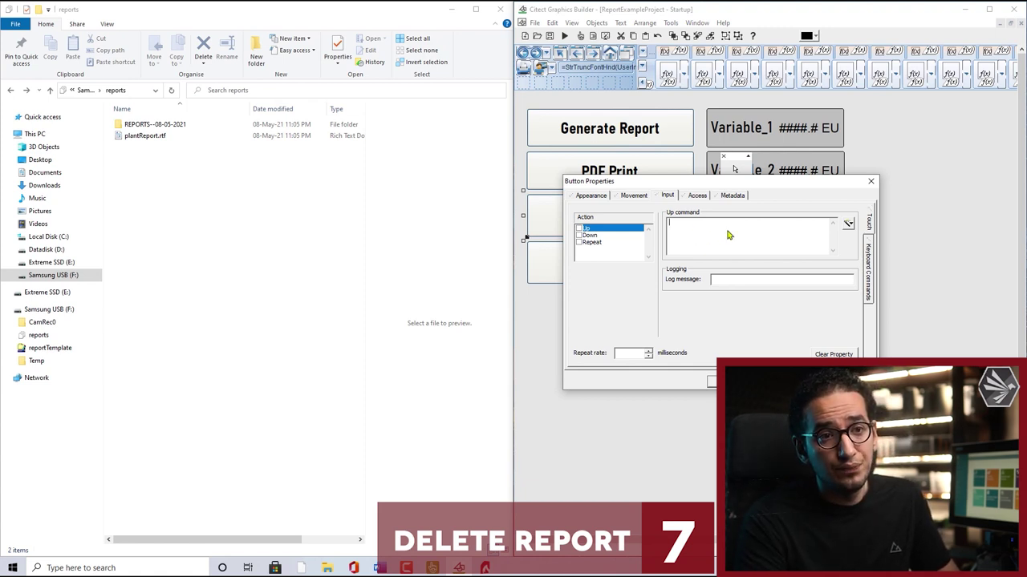
pyautogui.click(848, 224)
pyautogui.click(863, 249)
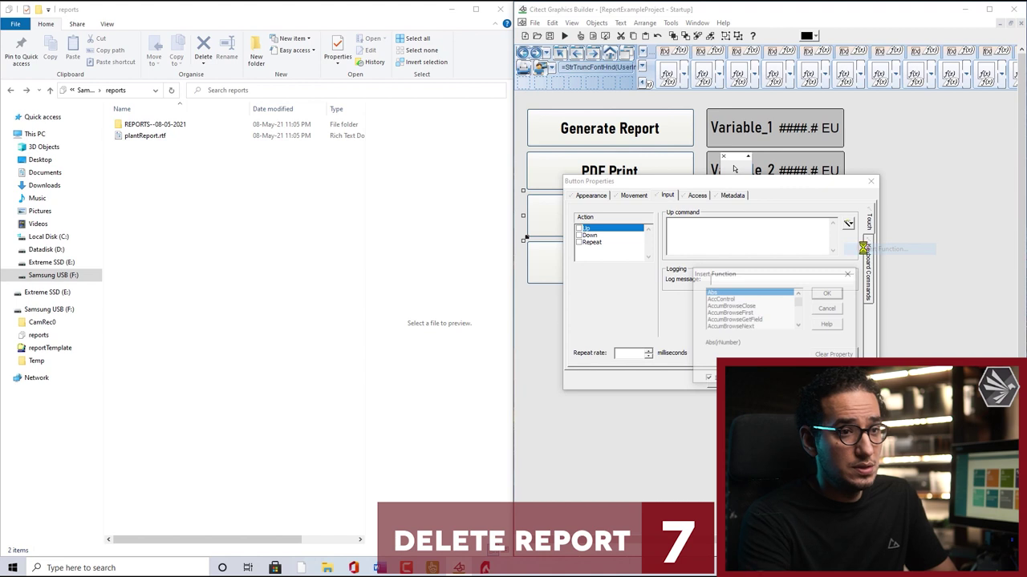
pyautogui.write('filed')
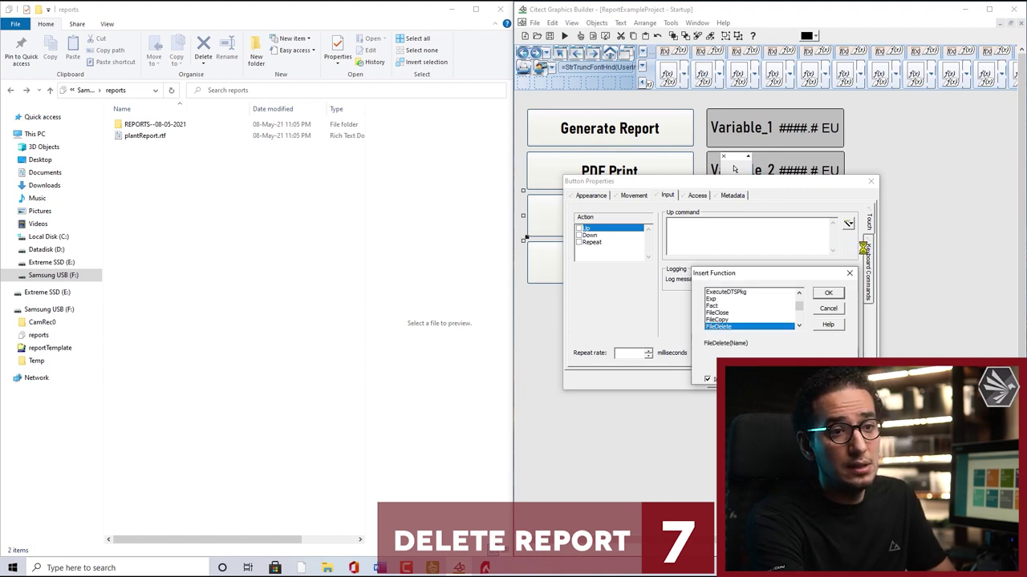
pyautogui.press('Return')
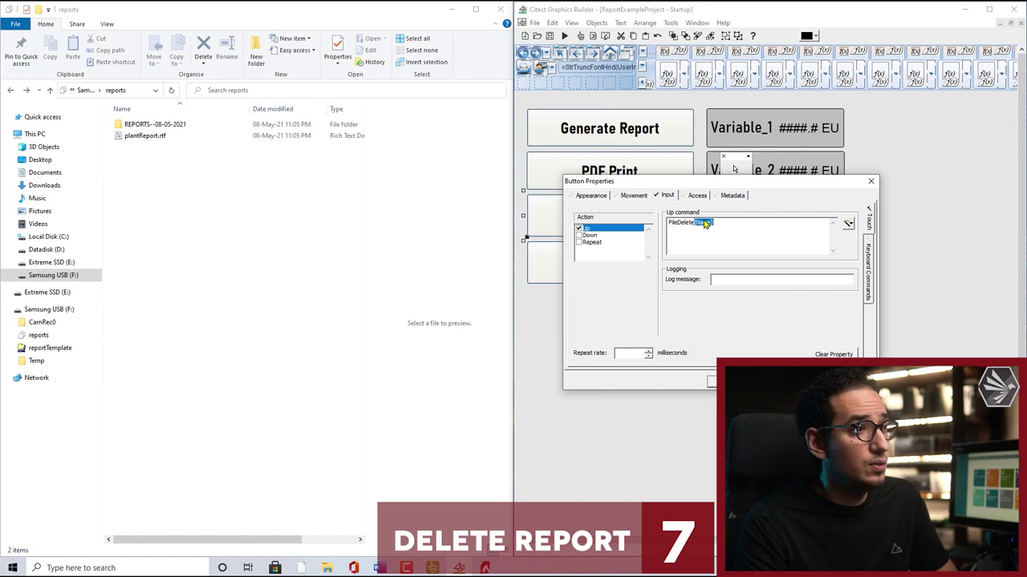
# Step: Replace the Name placeholder with "F:\reports\plantReport.rtf" and close the button properties
pyautogui.click(132, 91)
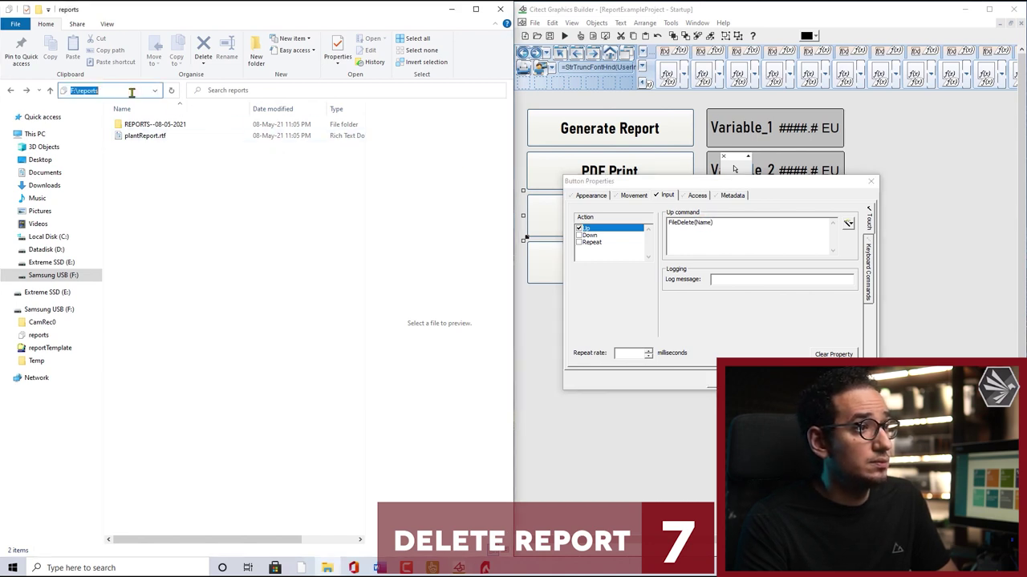
pyautogui.doubleClick(703, 223)
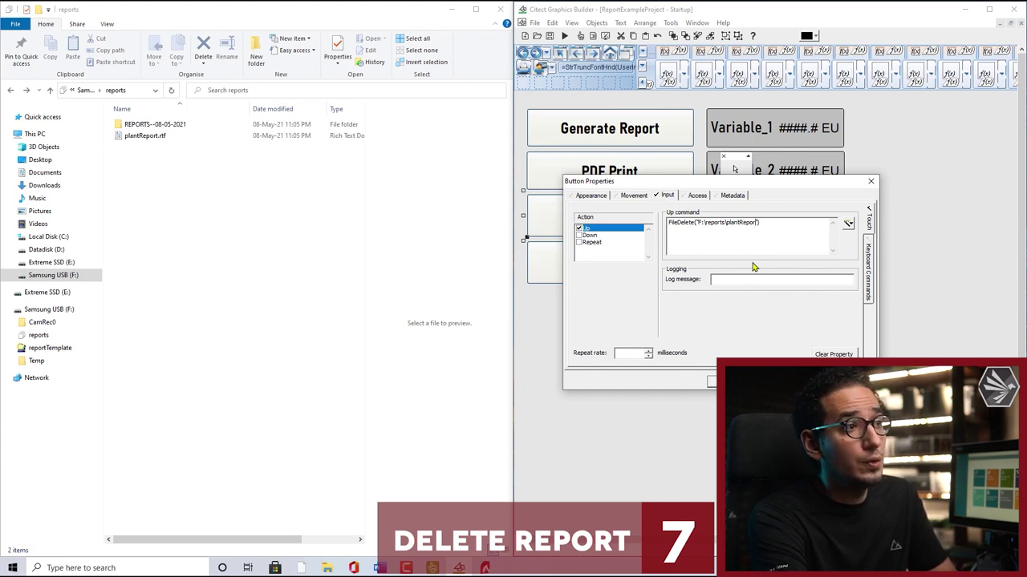
pyautogui.write('t.rtf')
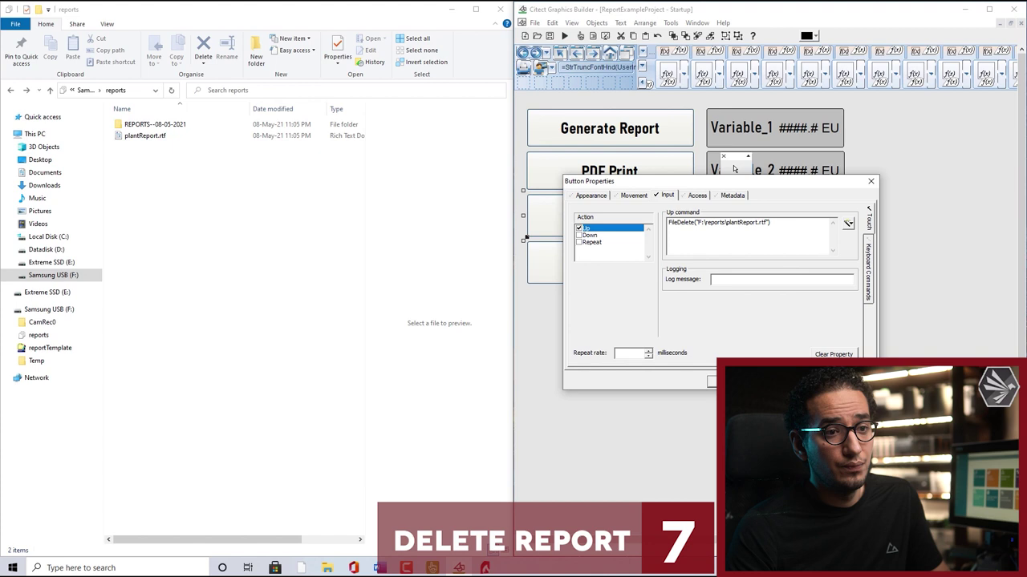
pyautogui.click(710, 381)
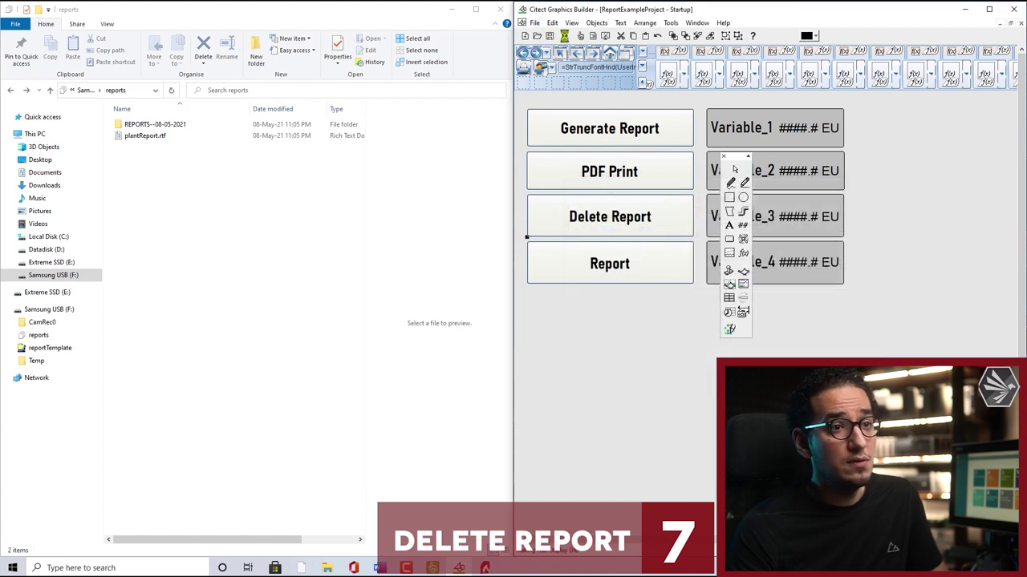
# Step: Compile and run the project, snap the runtime window right, and delete plantReport.rtf
pyautogui.click(565, 37)
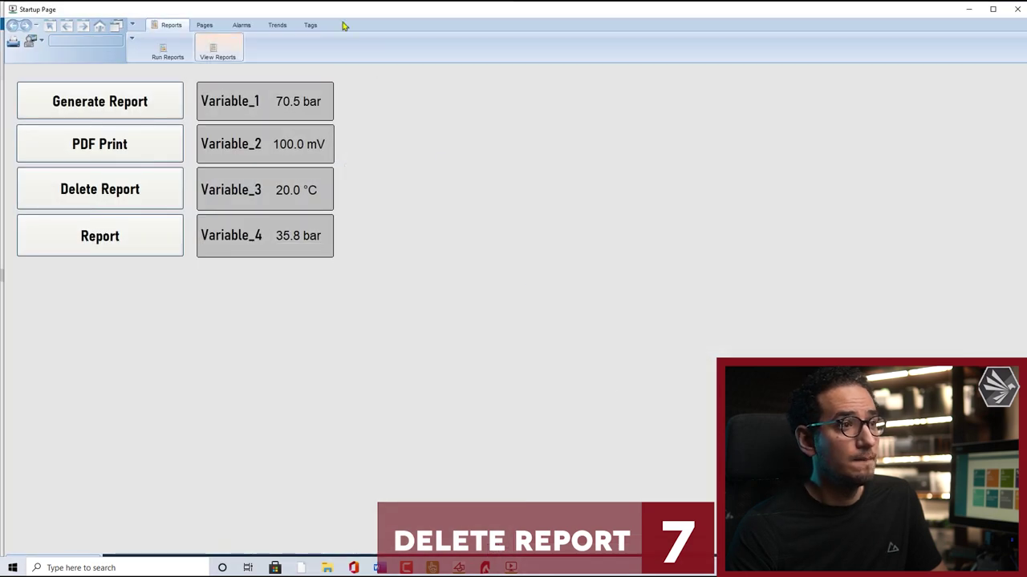
pyautogui.moveTo(343, 12); pyautogui.dragTo(683, 83)
pyautogui.press('super+Right')
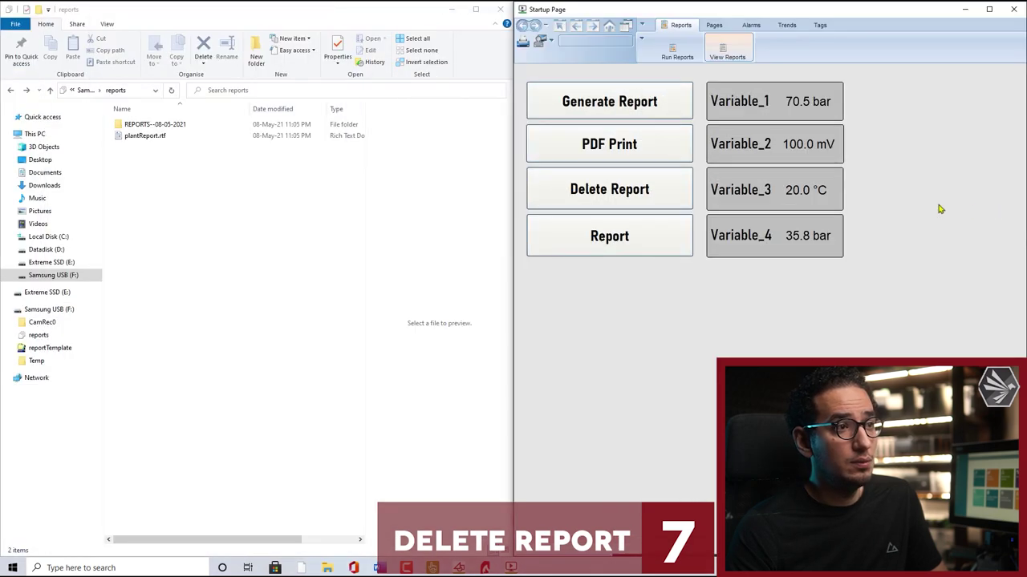
pyautogui.click(624, 190)
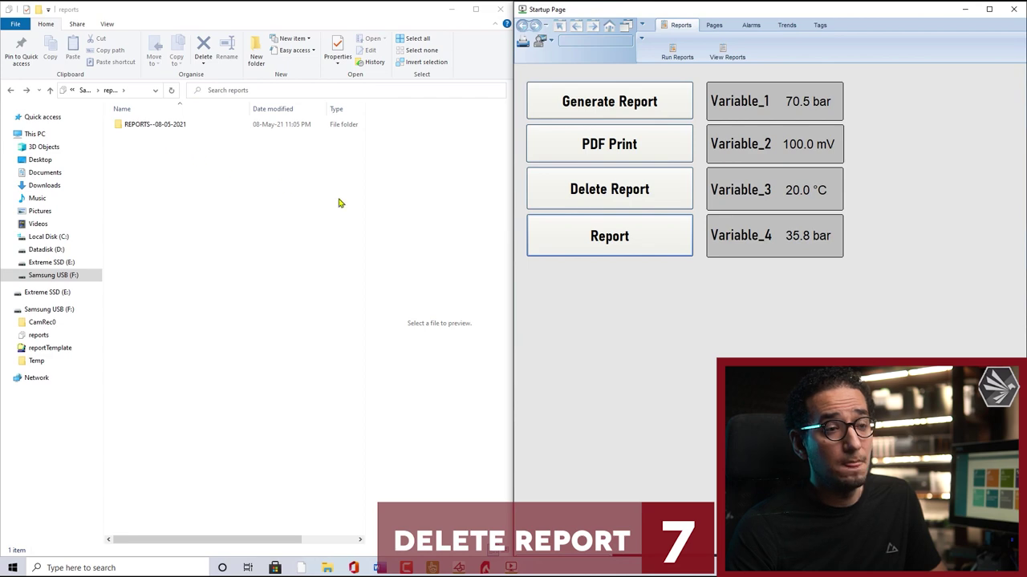
# Step: Cancel closing the runtime, regenerate plantReport.rtf, and try PDF Print twice, which creates no file
pyautogui.click(1014, 9)
pyautogui.click(808, 340)
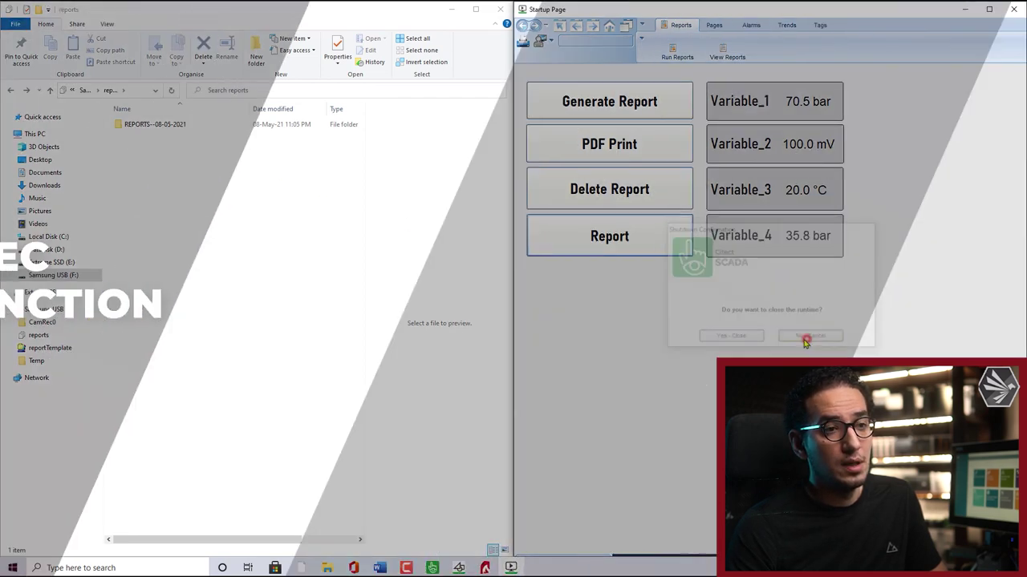
pyautogui.click(651, 115)
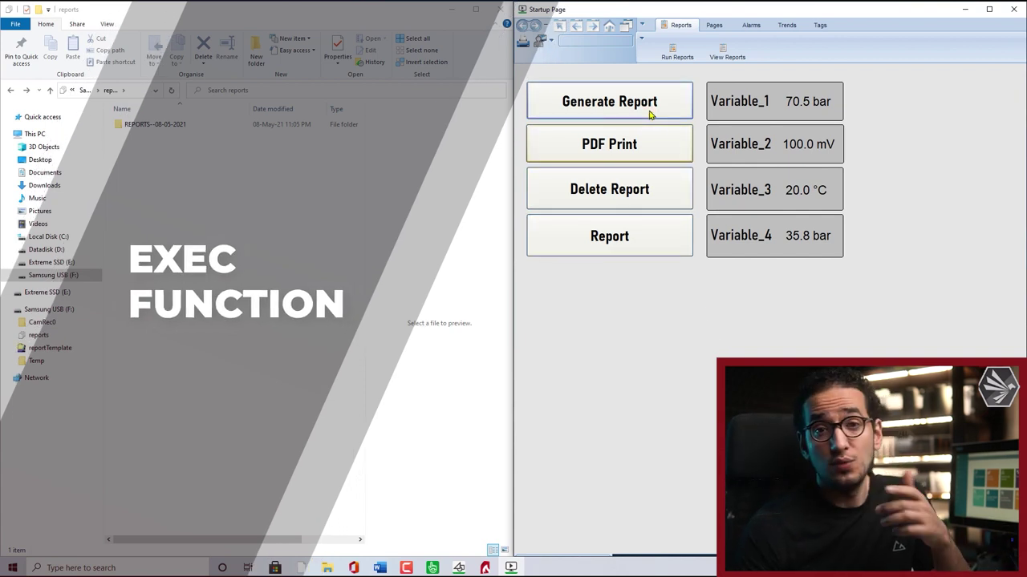
pyautogui.click(618, 145)
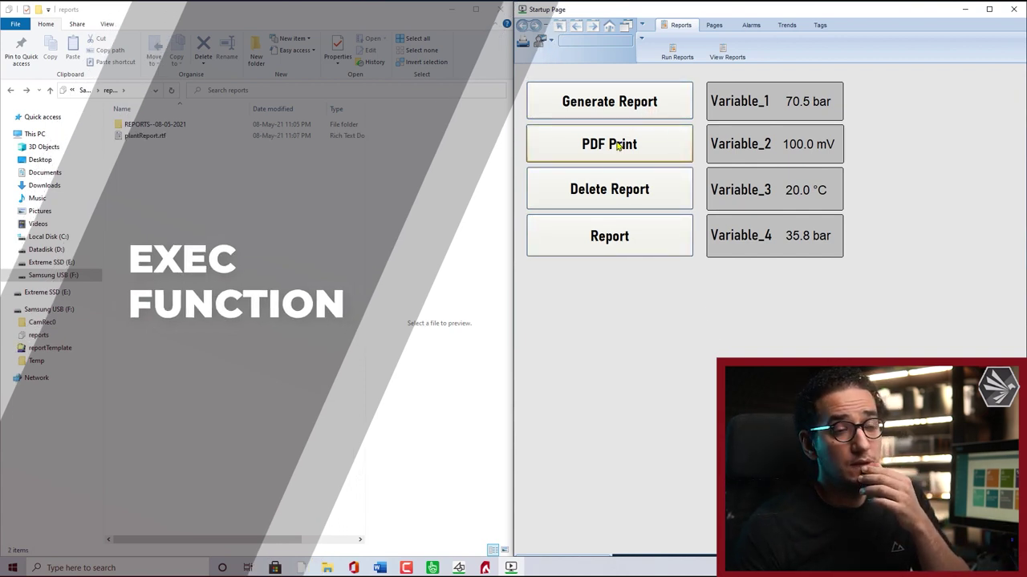
pyautogui.click(619, 145)
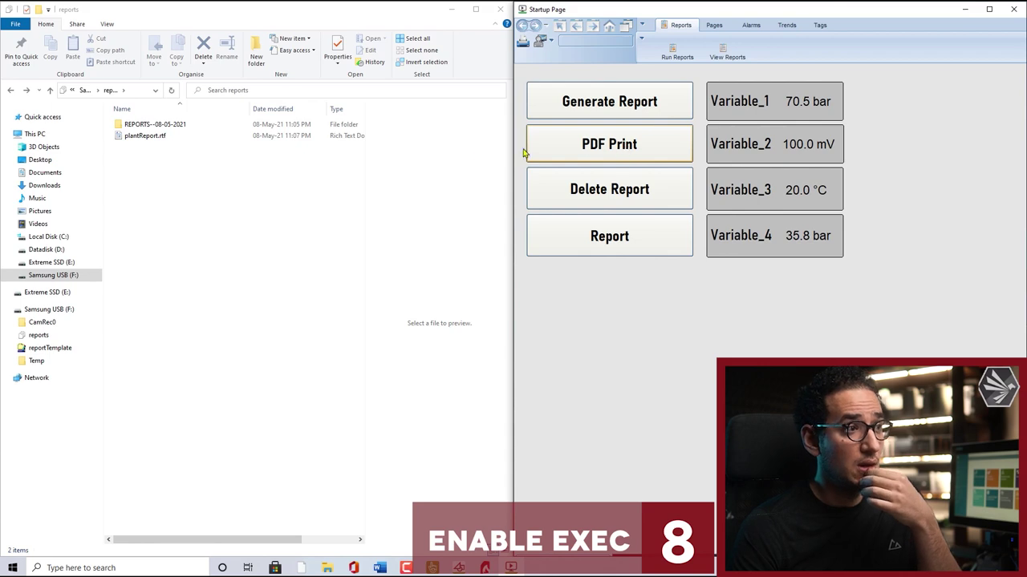
# Step: Shut down the runtime and inspect the PDF Print button's properties without changing them
pyautogui.click(1019, 11)
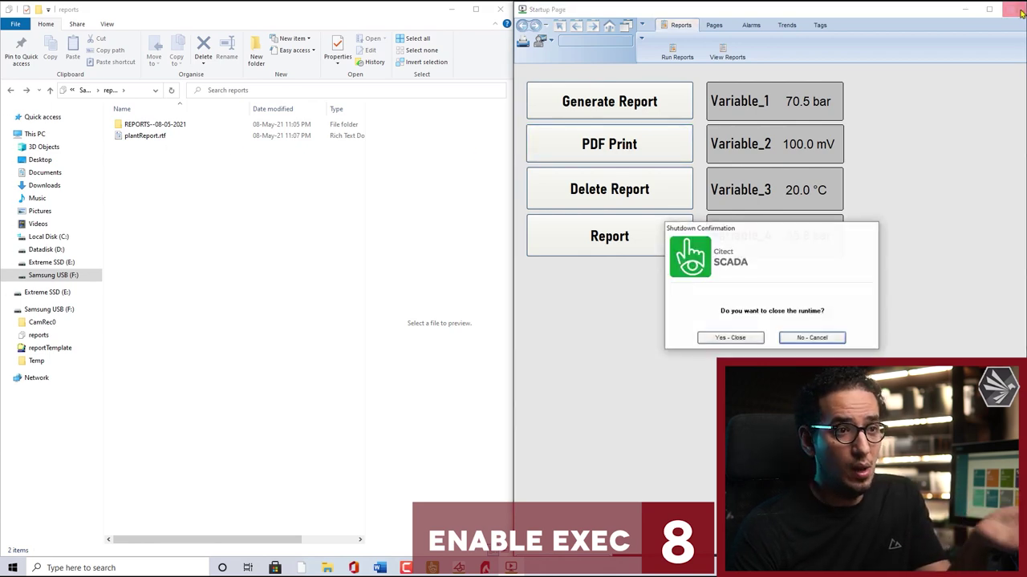
pyautogui.click(735, 340)
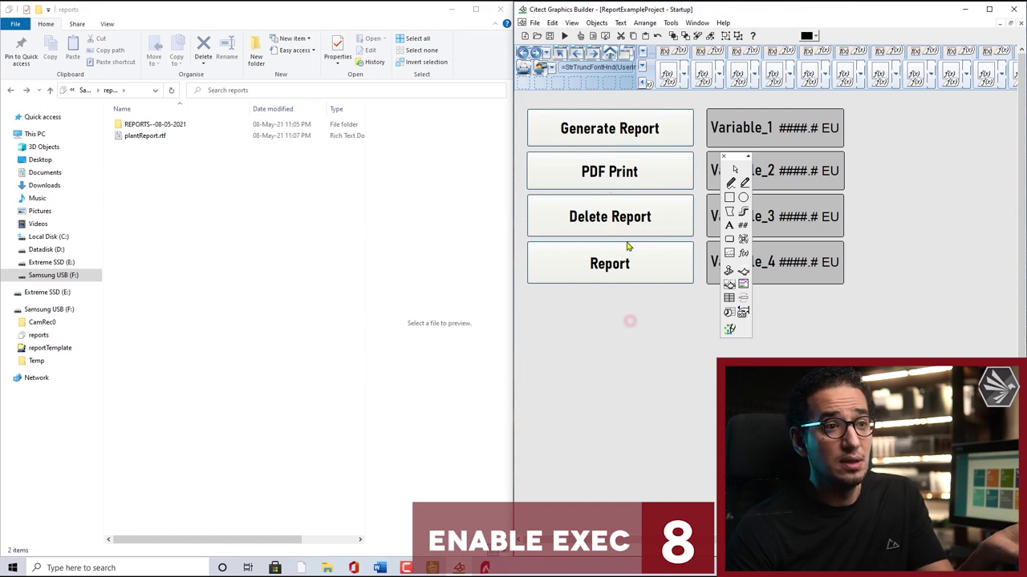
pyautogui.doubleClick(623, 166)
pyautogui.click(708, 312)
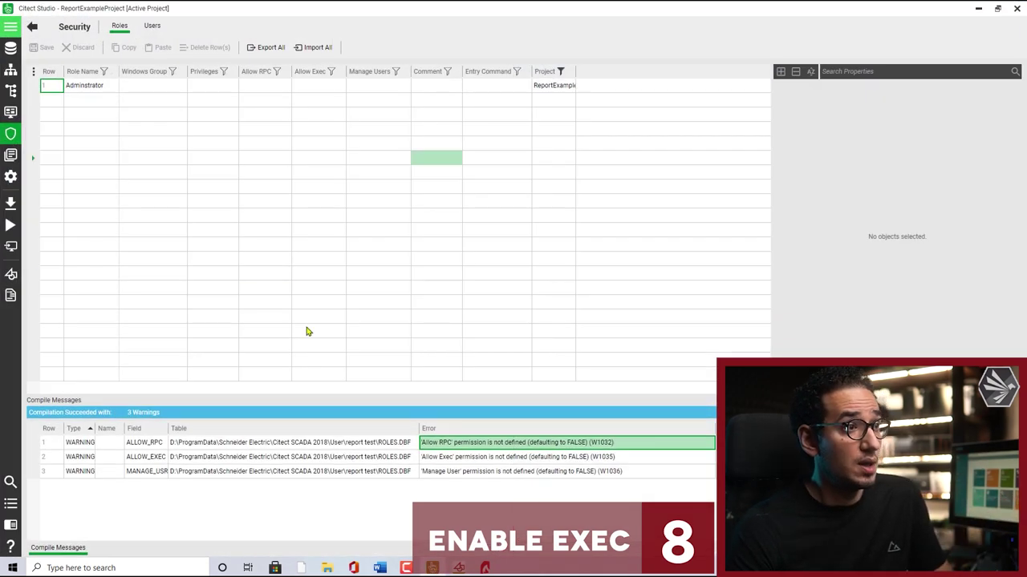
# Step: Check the Administrator role's Exec permission, then start the Computer Setup Wizard from Projects
pyautogui.click(178, 86)
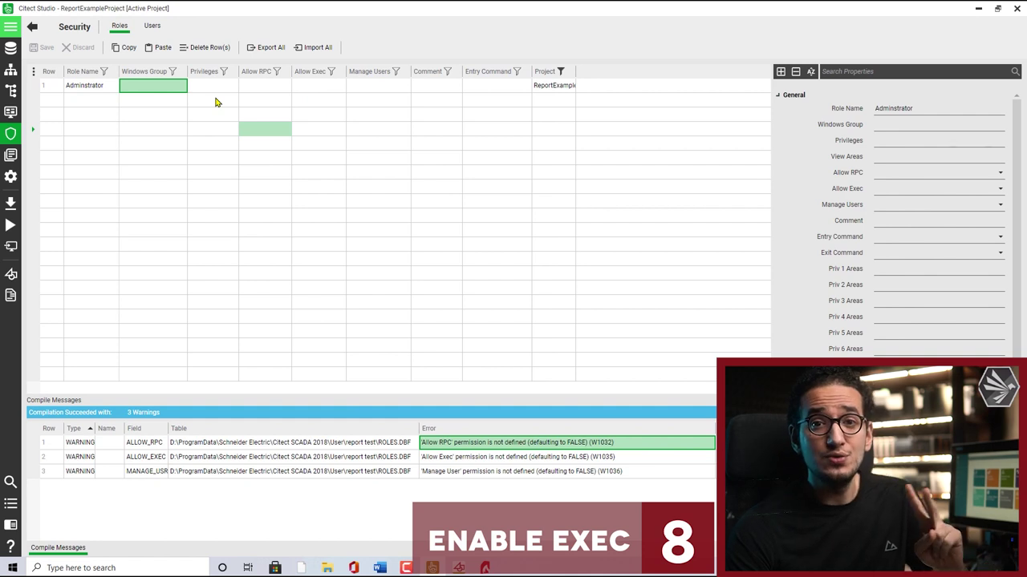
pyautogui.click(13, 48)
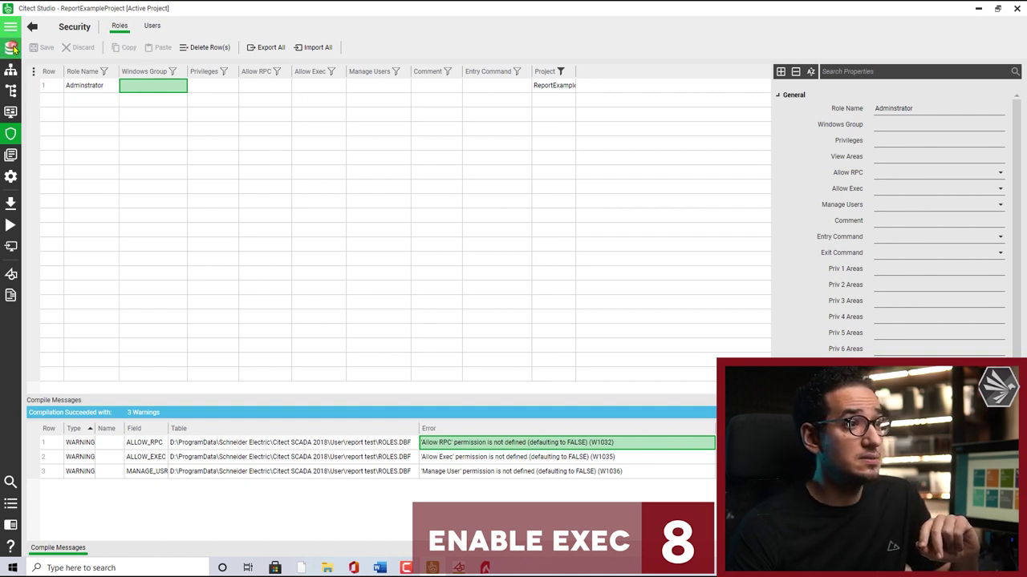
pyautogui.click(269, 47)
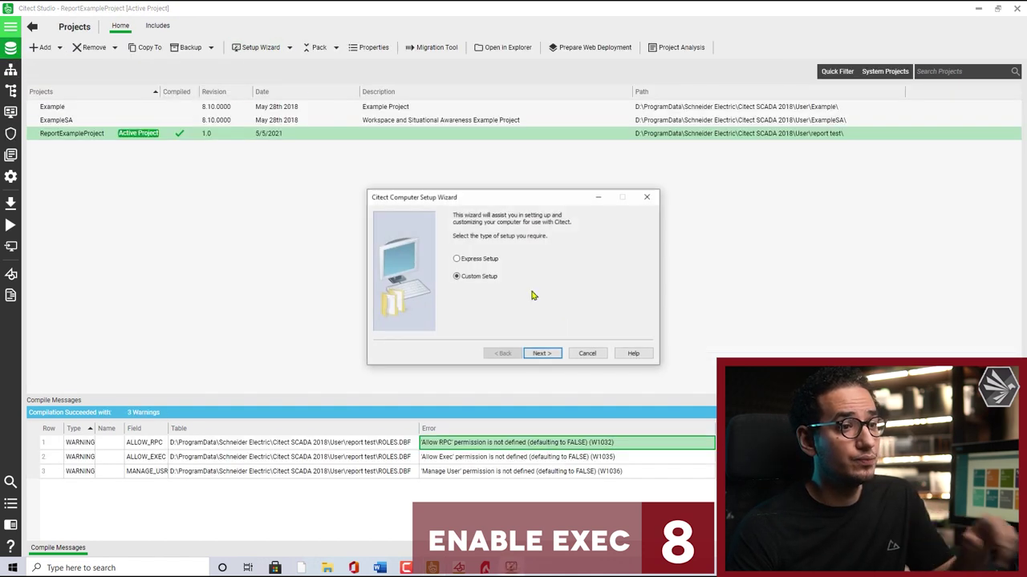
# Step: Open the Computer Setup Editor and set the Security parameter BlockExec to 0
pyautogui.click(586, 355)
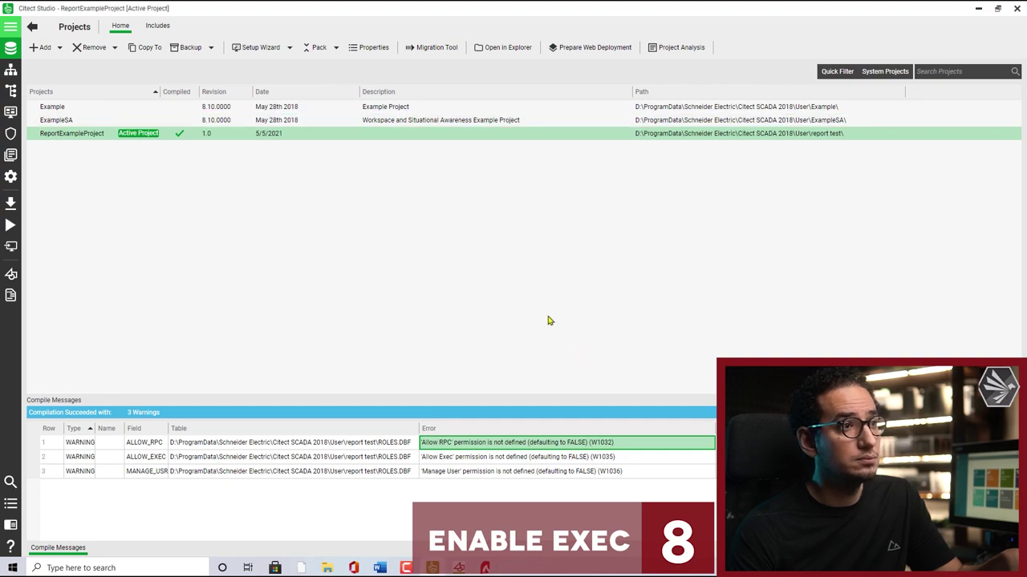
pyautogui.click(291, 48)
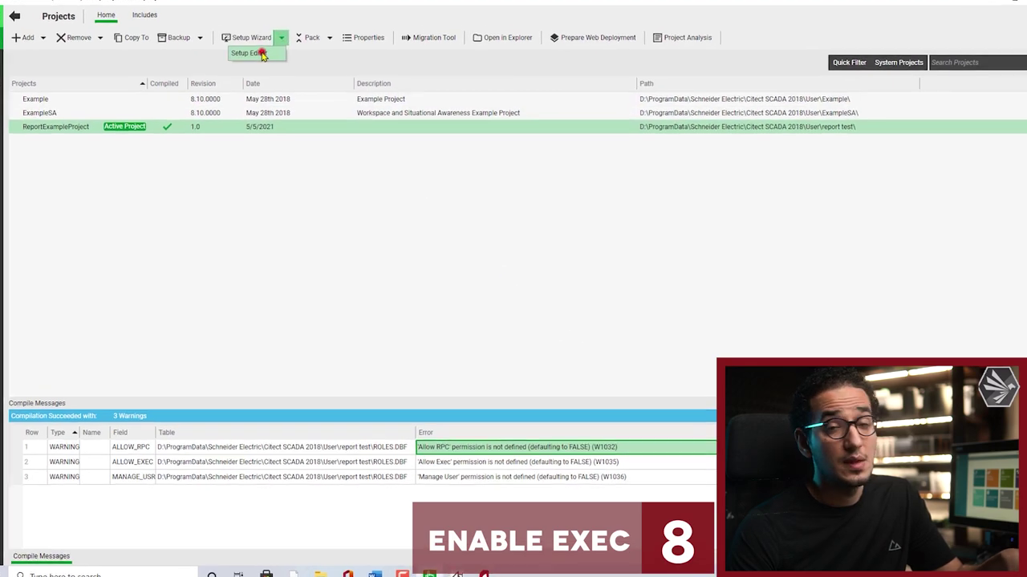
pyautogui.click(257, 62)
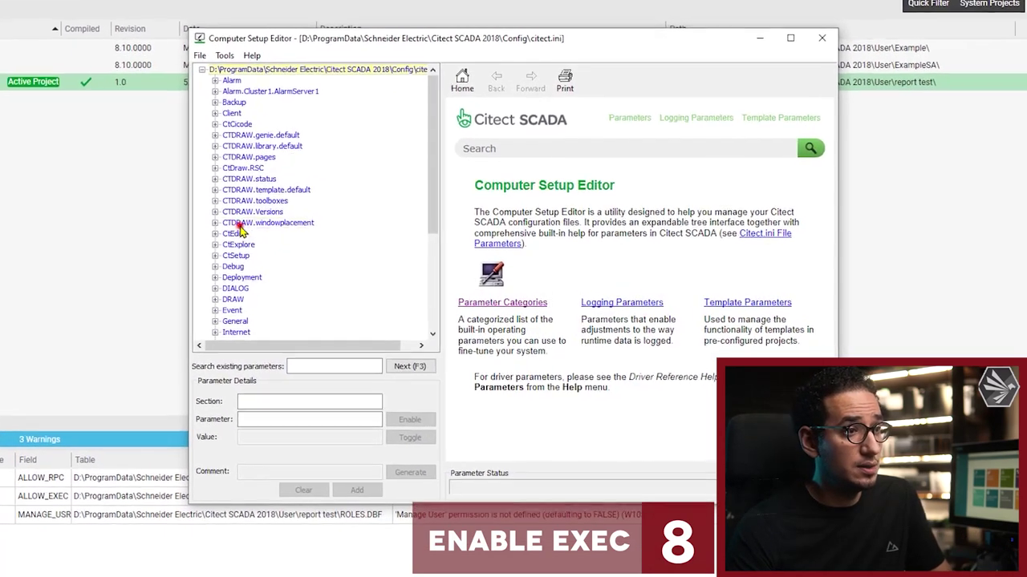
pyautogui.doubleClick(223, 333)
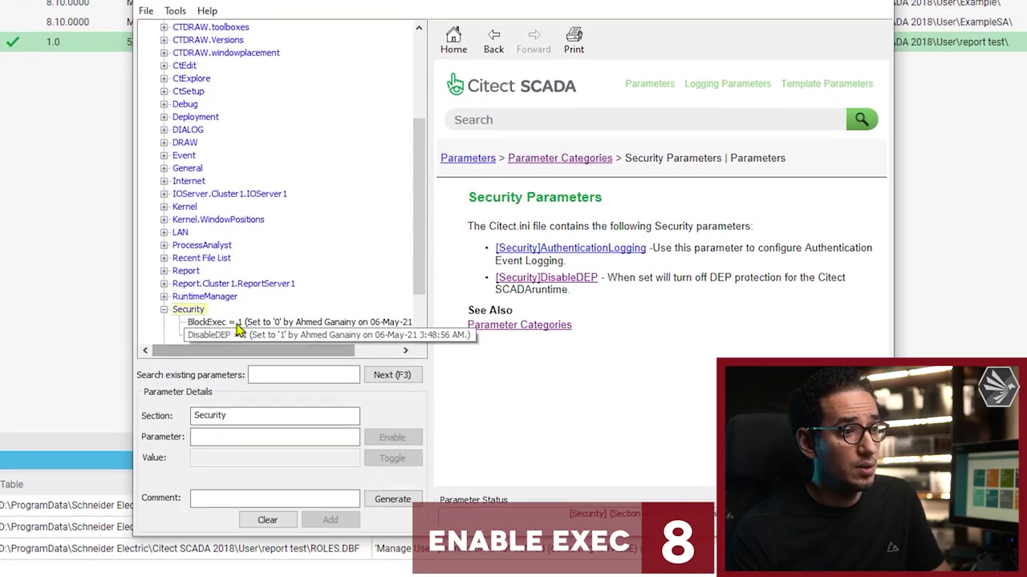
pyautogui.click(266, 322)
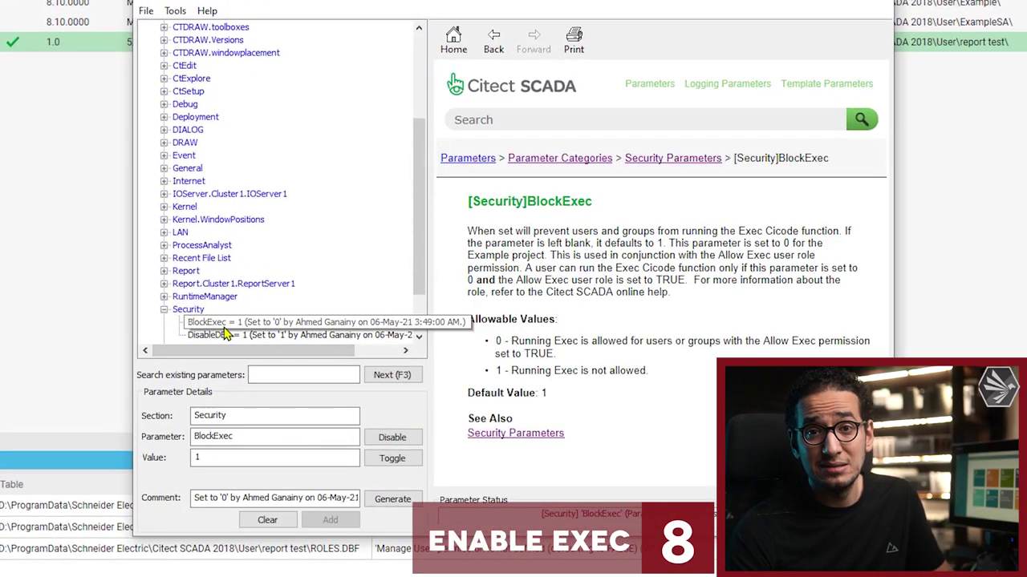
pyautogui.doubleClick(218, 458)
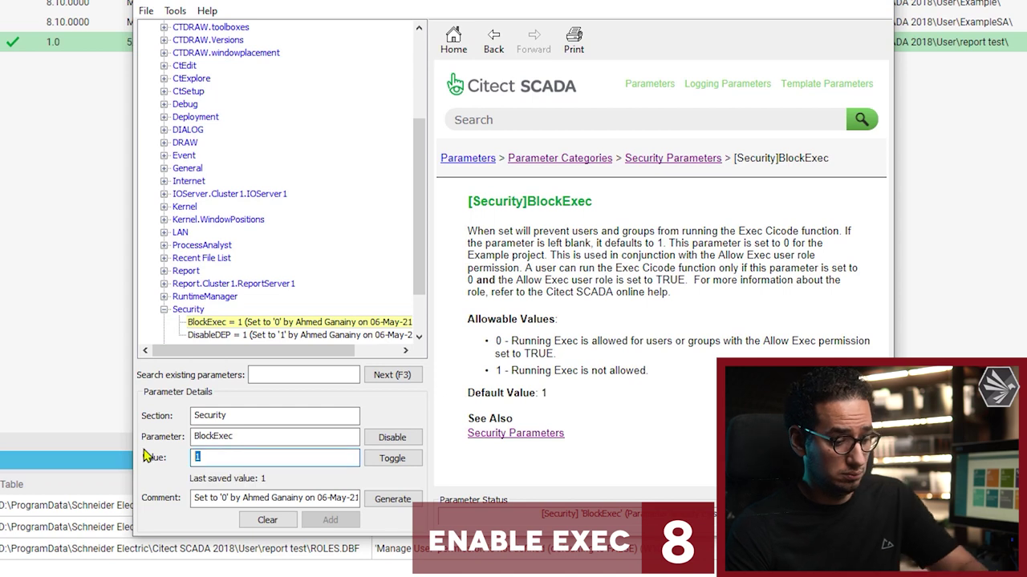
pyautogui.write('0')
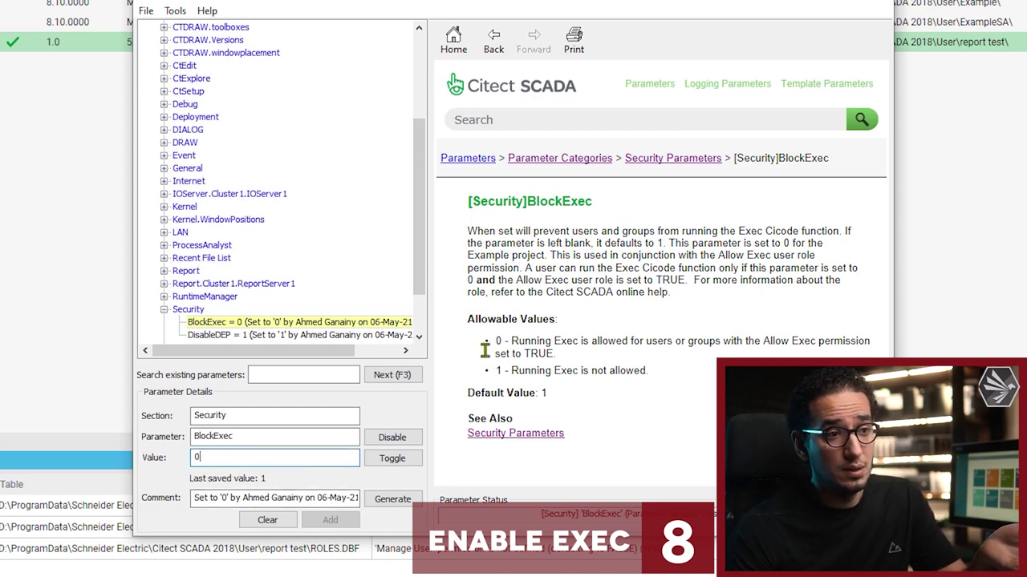
# Step: Confirm BlockExec reads 0, then close the editor and save the changes to citect.ini
pyautogui.moveTo(486, 344); pyautogui.dragTo(563, 355)
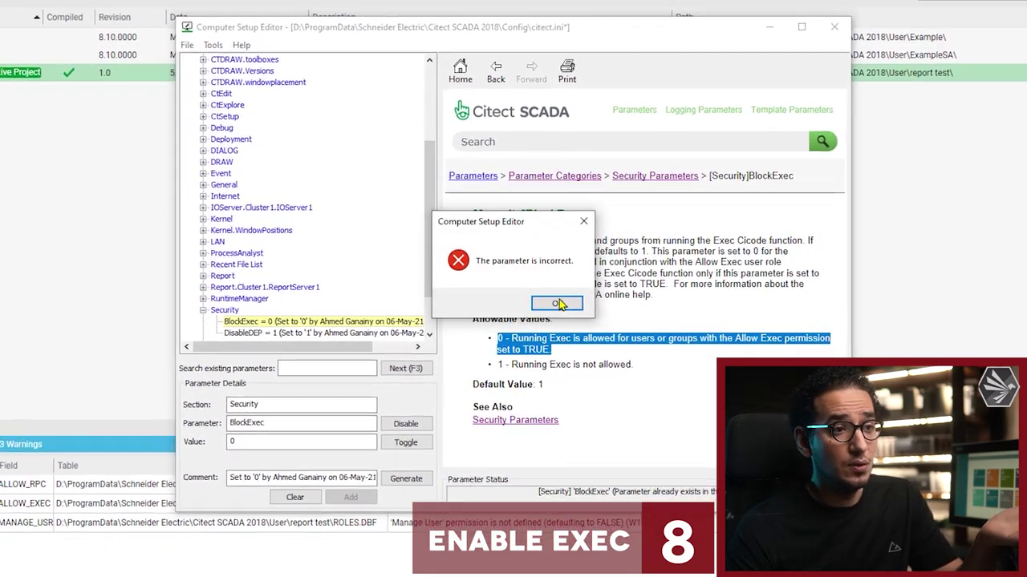
pyautogui.click(559, 304)
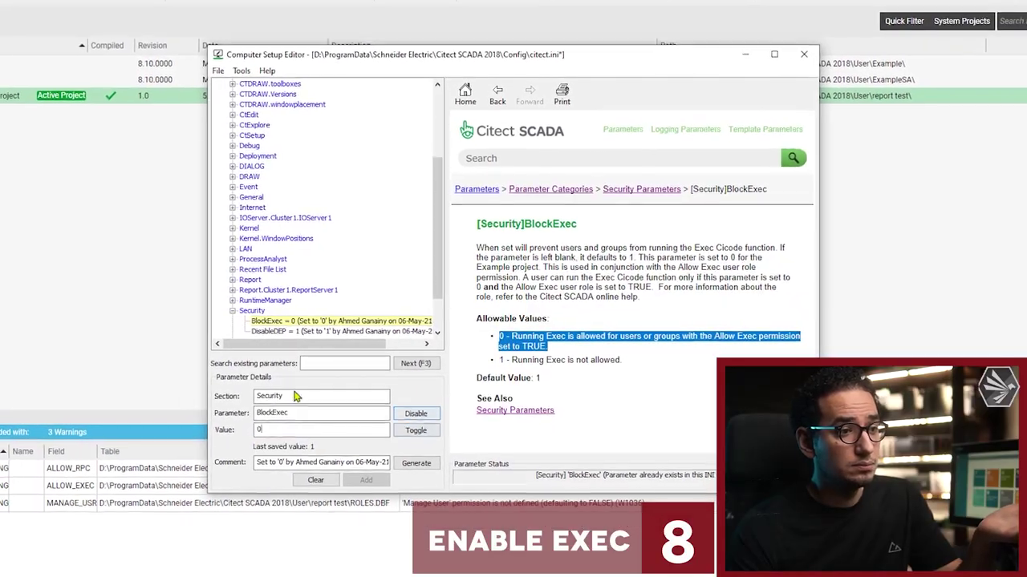
pyautogui.click(265, 300)
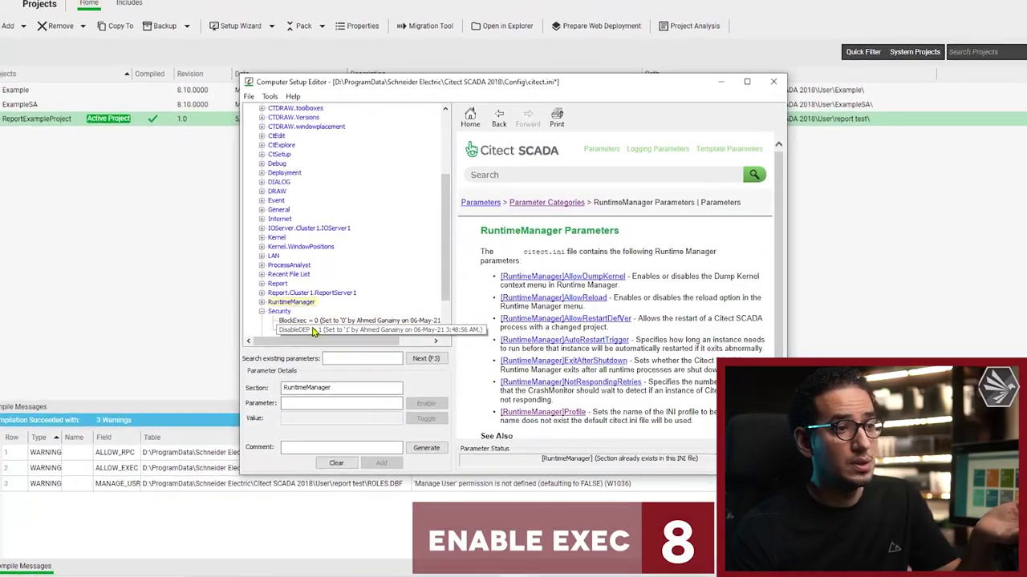
pyautogui.click(313, 330)
pyautogui.click(300, 320)
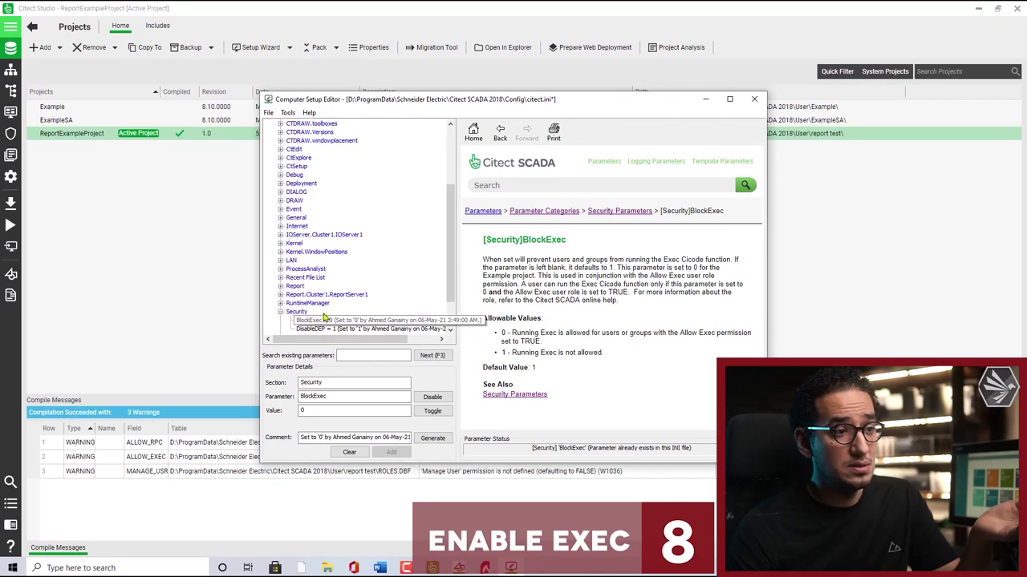
pyautogui.click(754, 98)
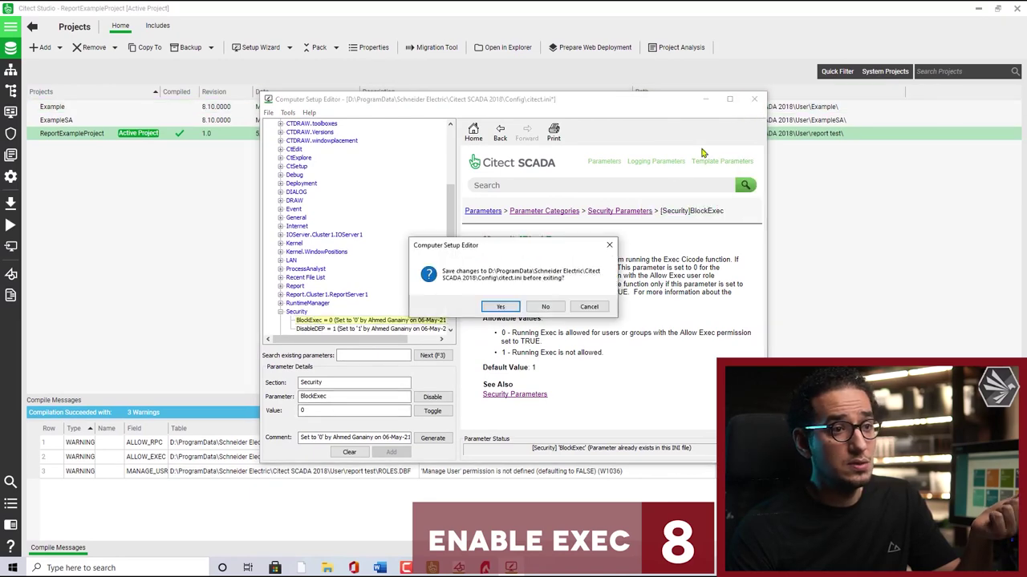
pyautogui.click(501, 308)
pyautogui.click(584, 303)
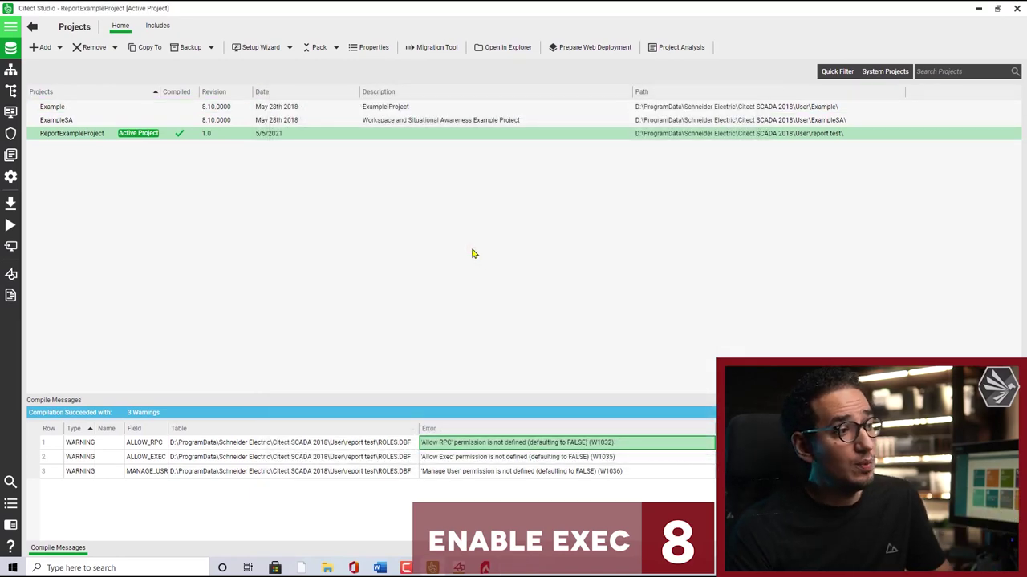
# Step: Set Allow Exec to TRUE for the Adminstrator role, save, and compile the project
pyautogui.click(10, 134)
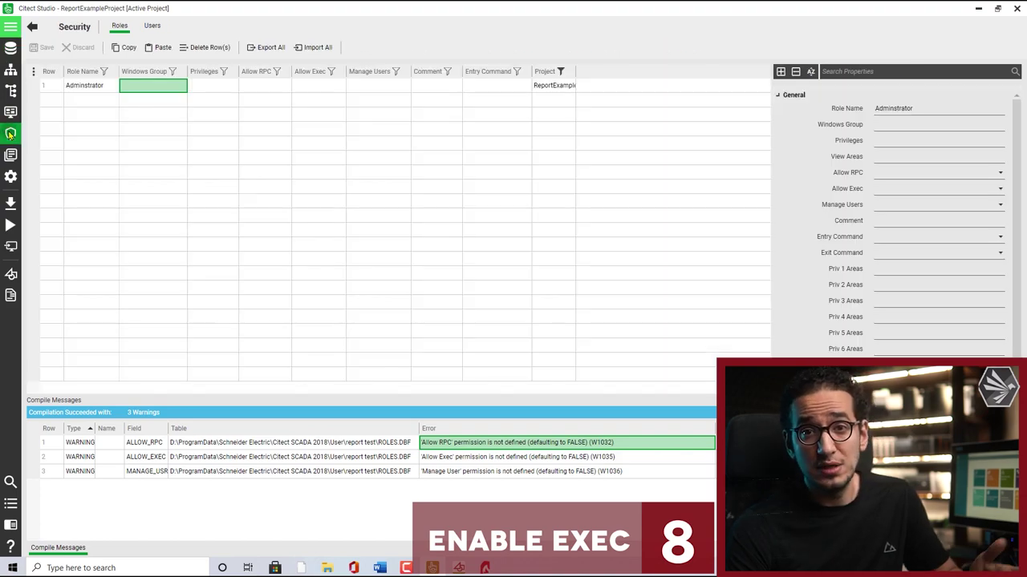
pyautogui.click(159, 90)
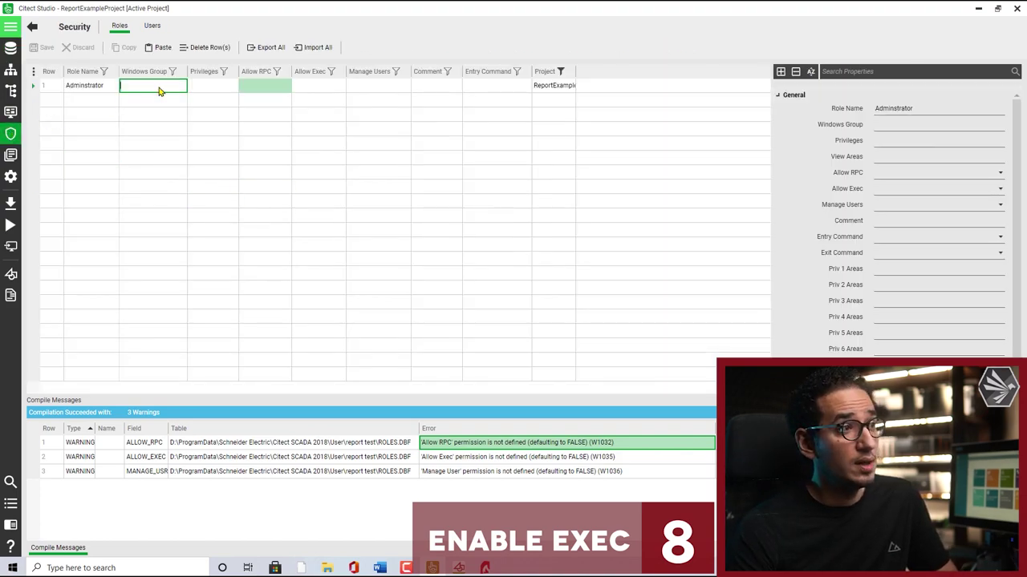
pyautogui.click(321, 84)
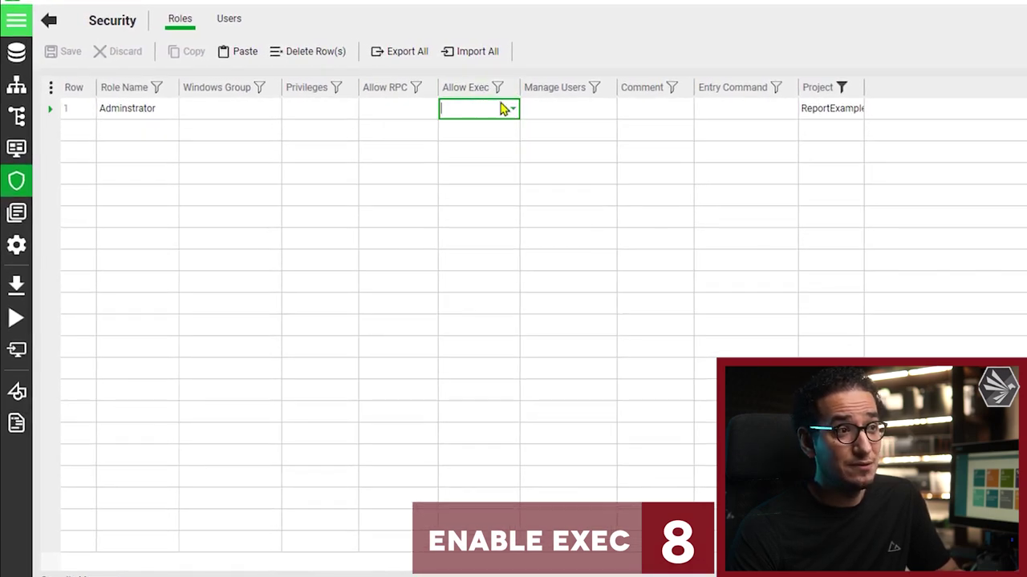
pyautogui.click(513, 108)
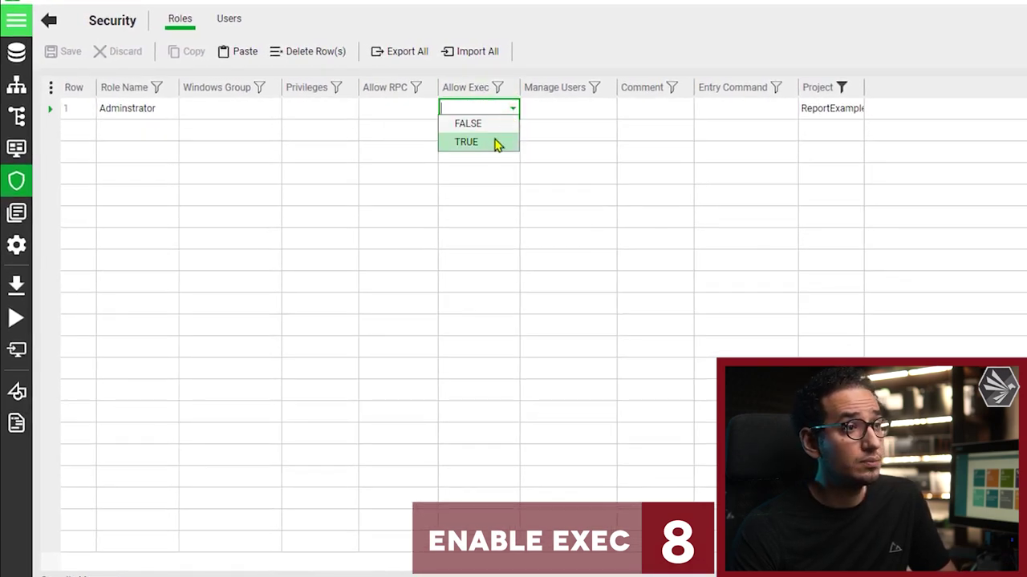
pyautogui.click(489, 150)
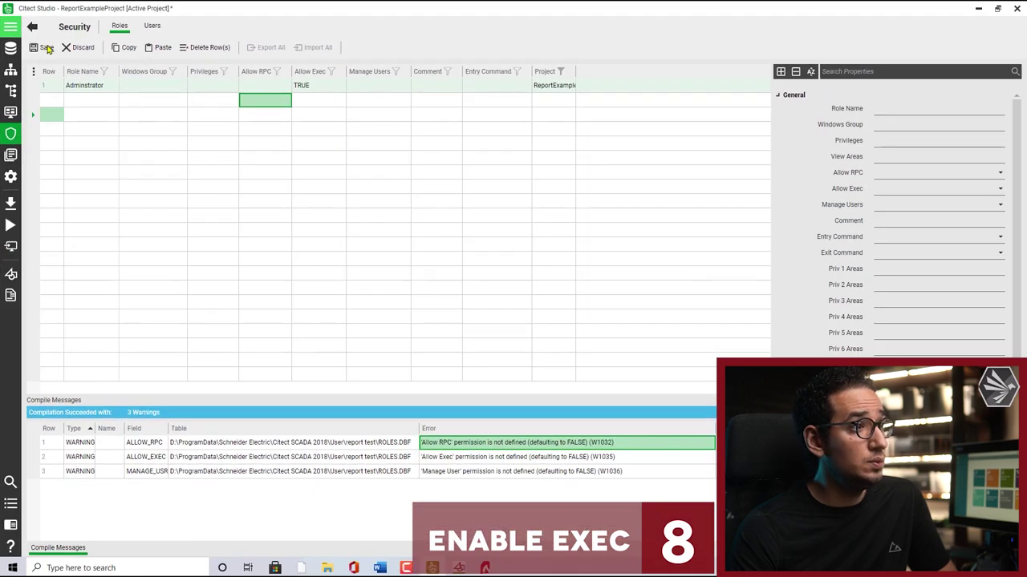
pyautogui.click(46, 47)
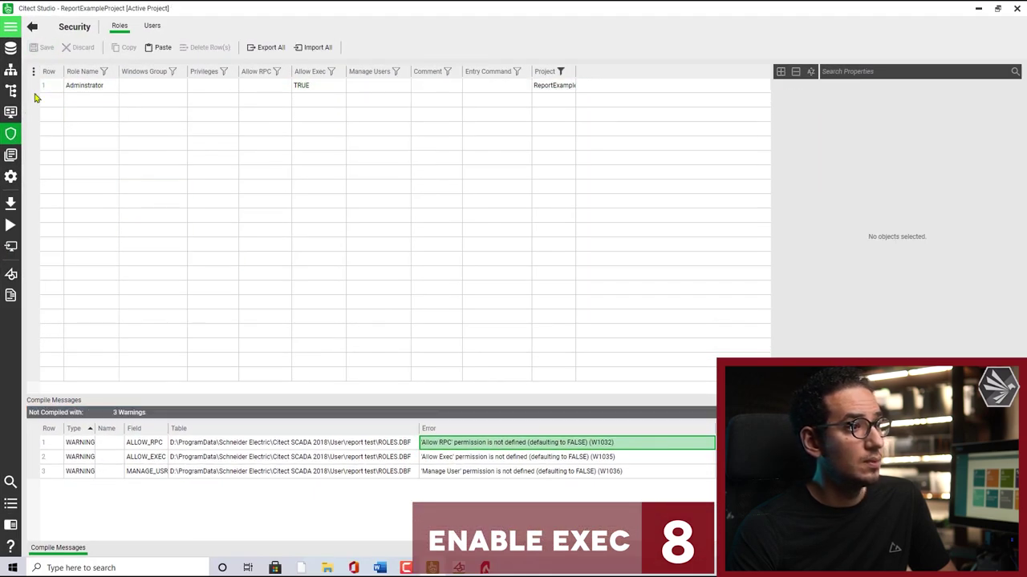
pyautogui.click(11, 227)
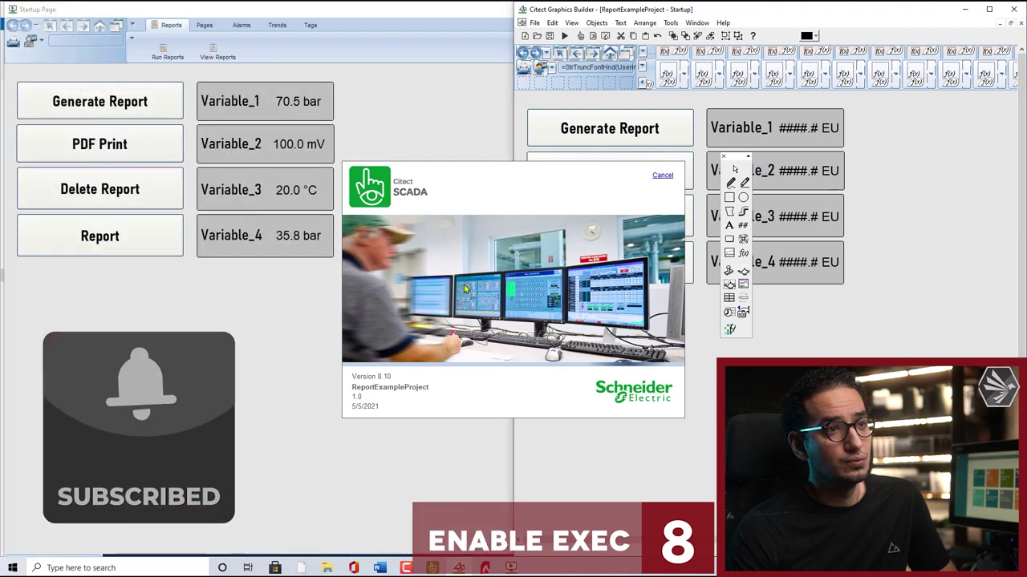
# Step: Place the runtime page on the right half and try PDF Print while logged out
pyautogui.click(965, 9)
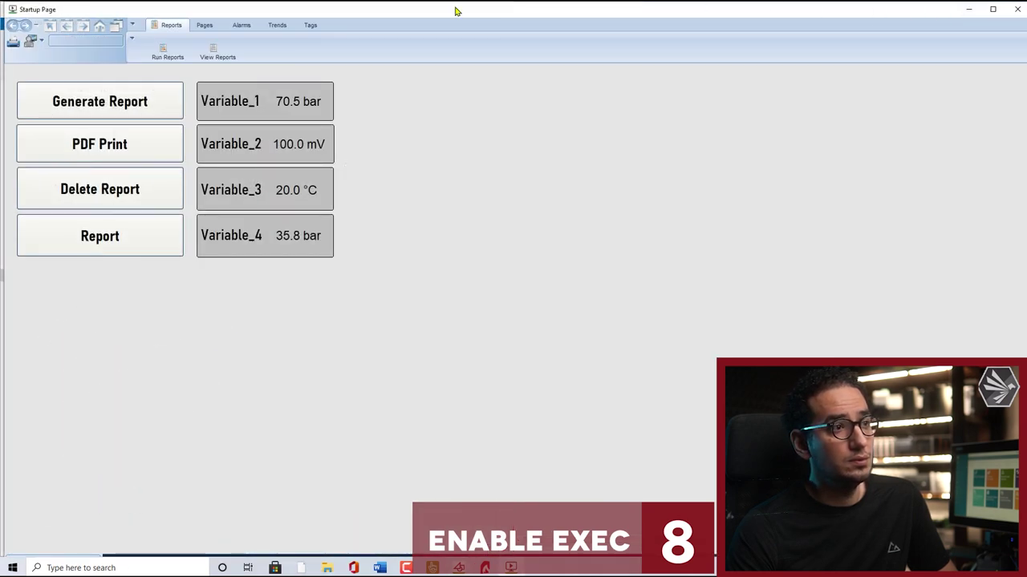
pyautogui.moveTo(455, 10); pyautogui.dragTo(1024, 132)
pyautogui.click(610, 236)
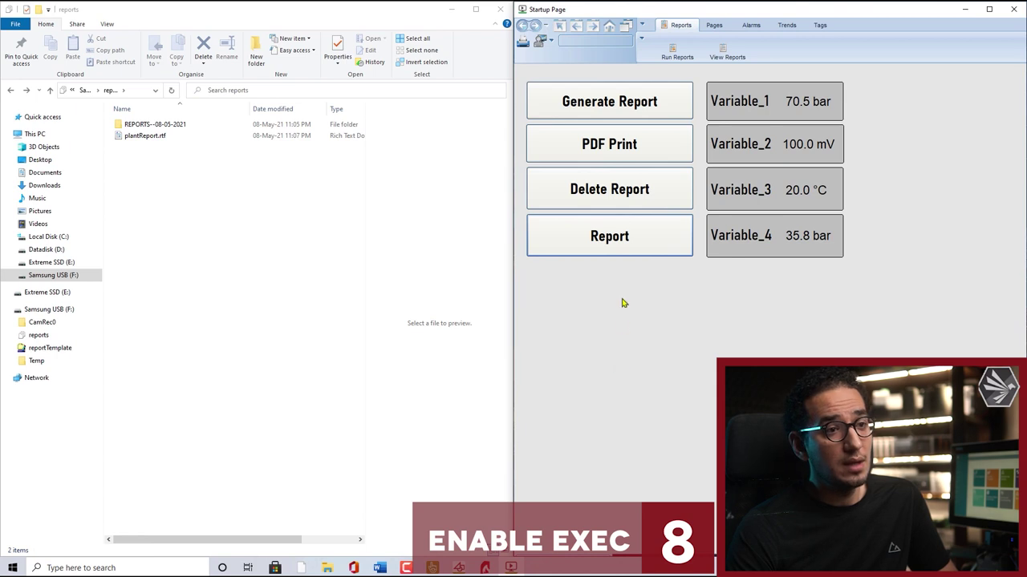
pyautogui.click(622, 152)
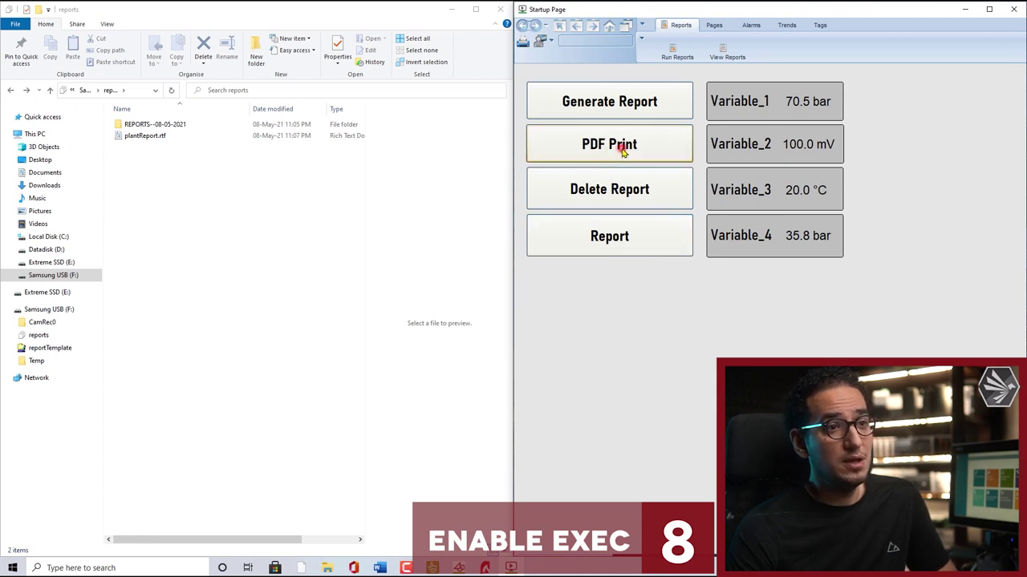
pyautogui.click(622, 156)
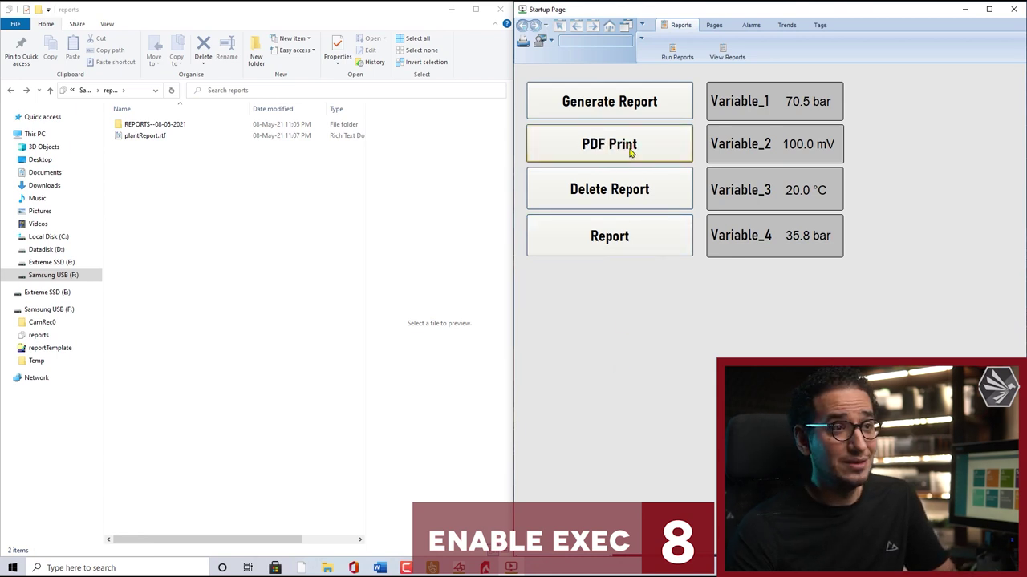
# Step: Log in to the runtime with the administrator account credentials
pyautogui.click(543, 42)
pyautogui.write('admin')
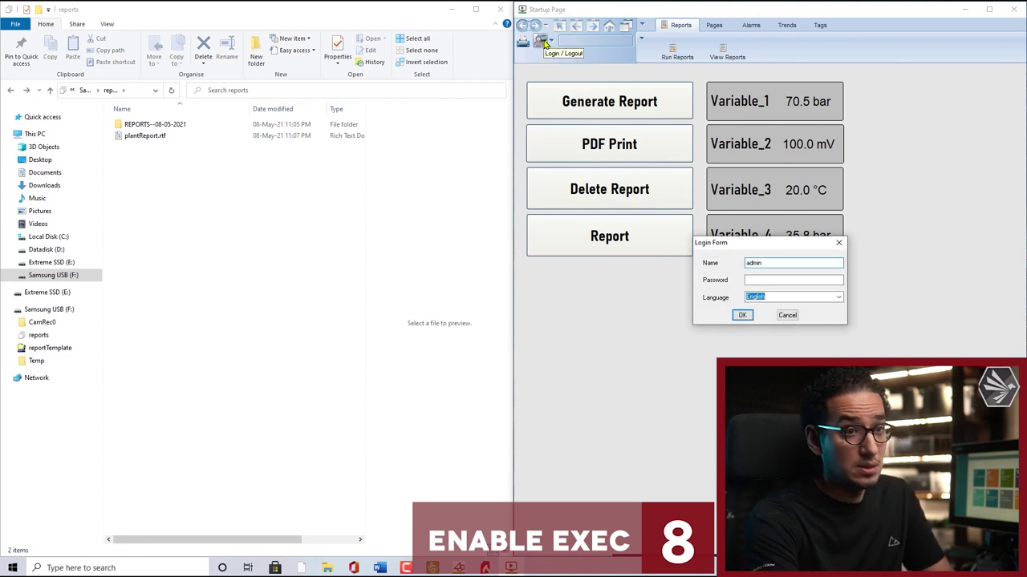
pyautogui.press('Return')
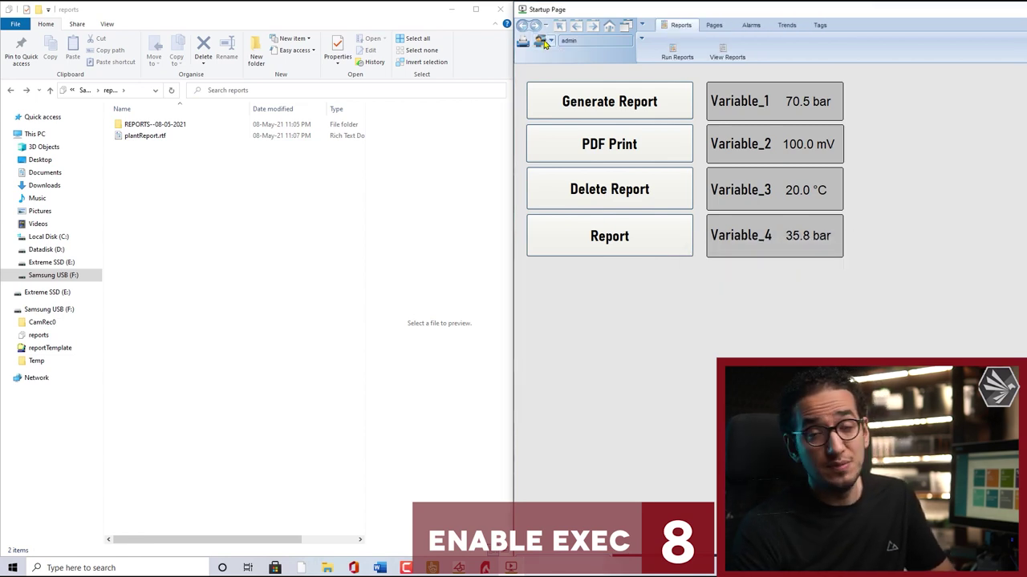
pyautogui.click(654, 249)
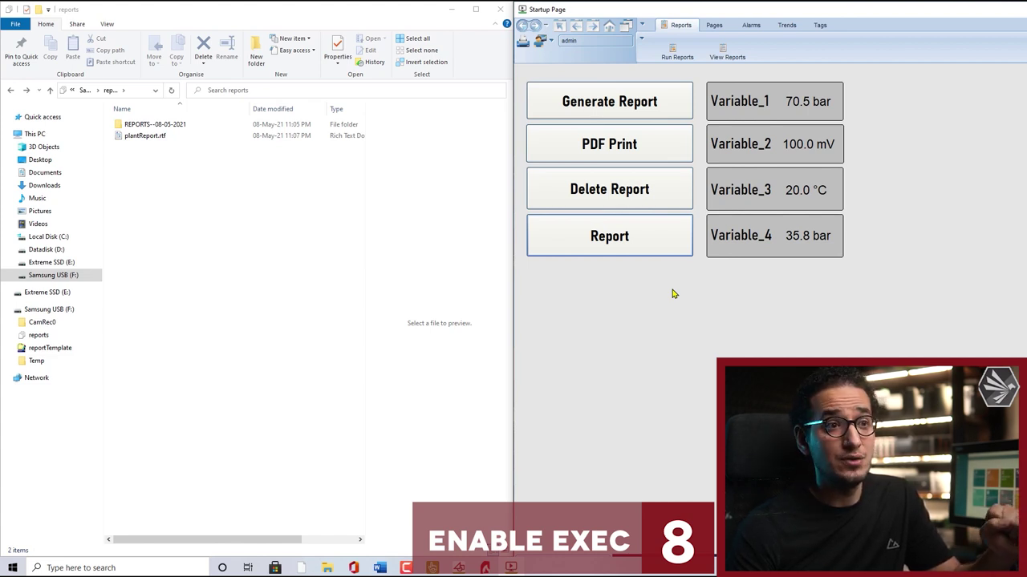
pyautogui.press('Tab')
# Step: Print the report to PDF and verify the new PDF inside REPORTS--08-05-2021
pyautogui.click(632, 146)
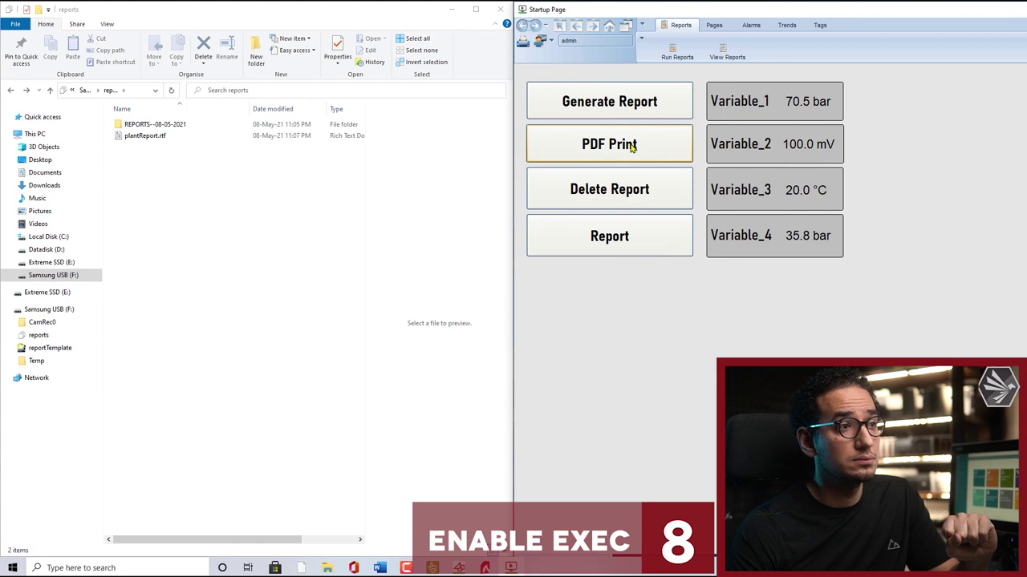
pyautogui.click(632, 146)
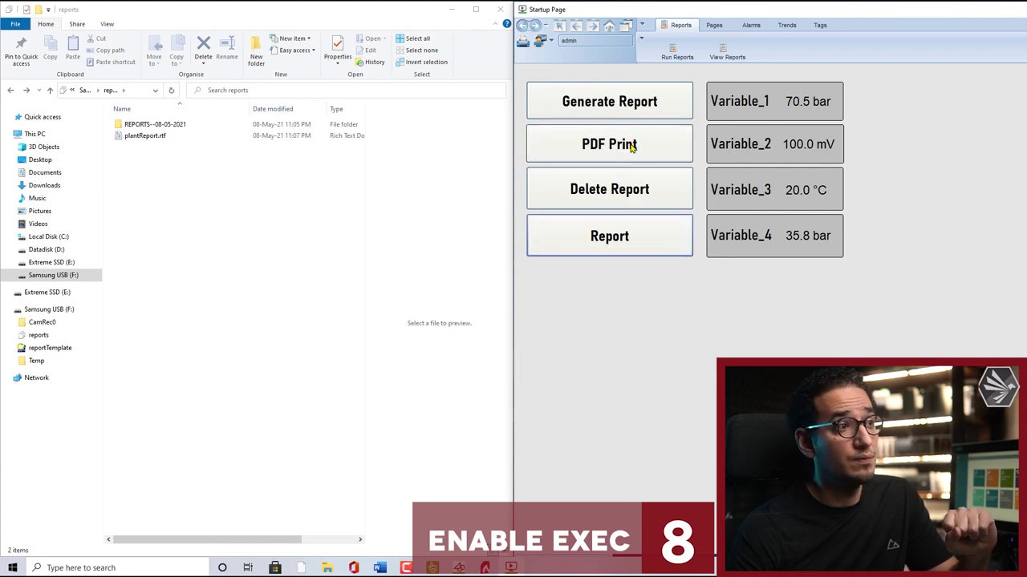
pyautogui.click(166, 128)
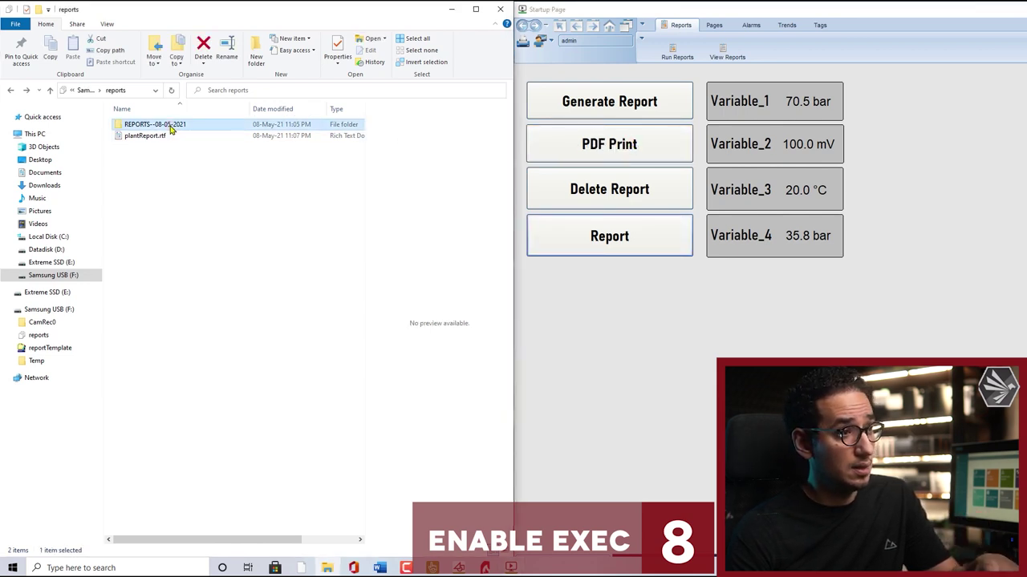
pyautogui.doubleClick(161, 127)
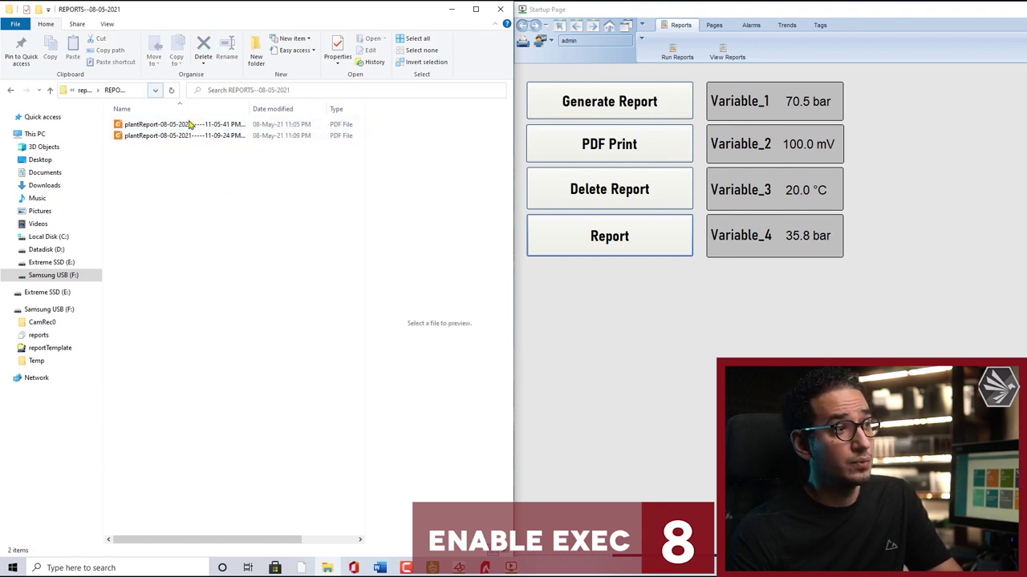
pyautogui.click(10, 92)
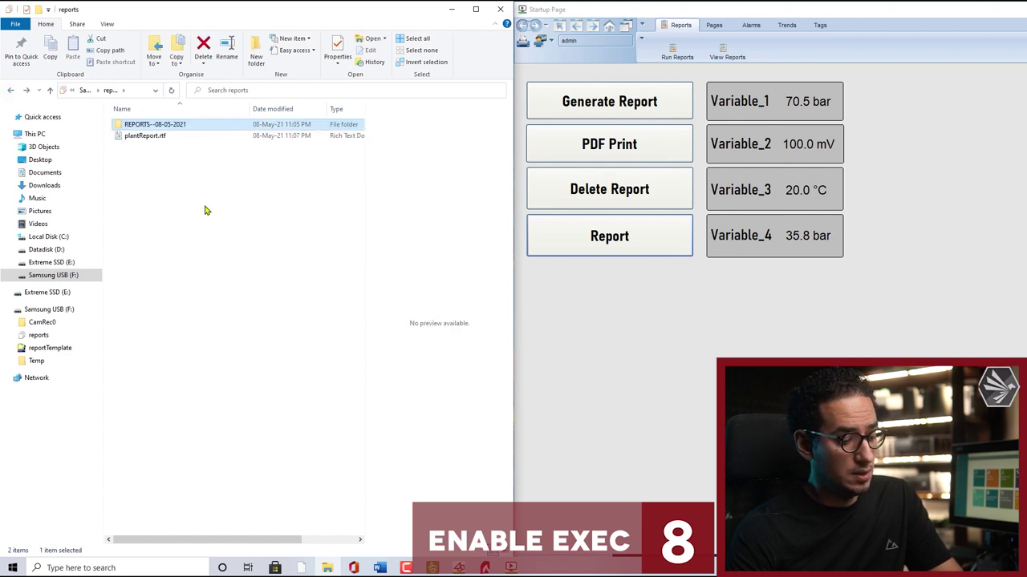
# Step: Permanently delete the old REPORTS--08-05-2021 folder from the reports directory
pyautogui.press('Return')
pyautogui.click(13, 93)
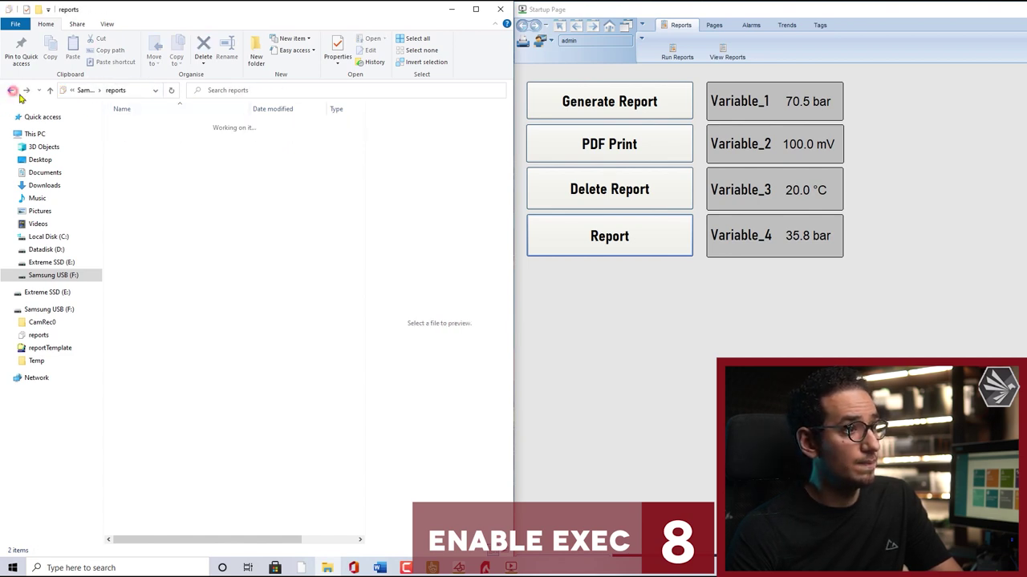
pyautogui.press('Delete')
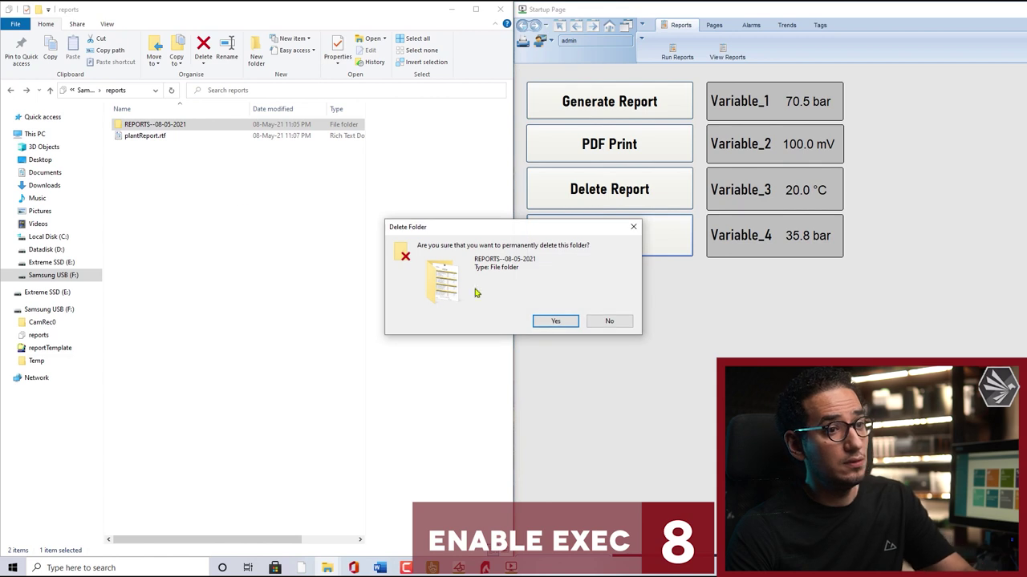
pyautogui.click(555, 321)
# Step: Regenerate the report, print a new PDF into REPORTS--08-05-2021, then delete plantReport.rtf
pyautogui.click(641, 121)
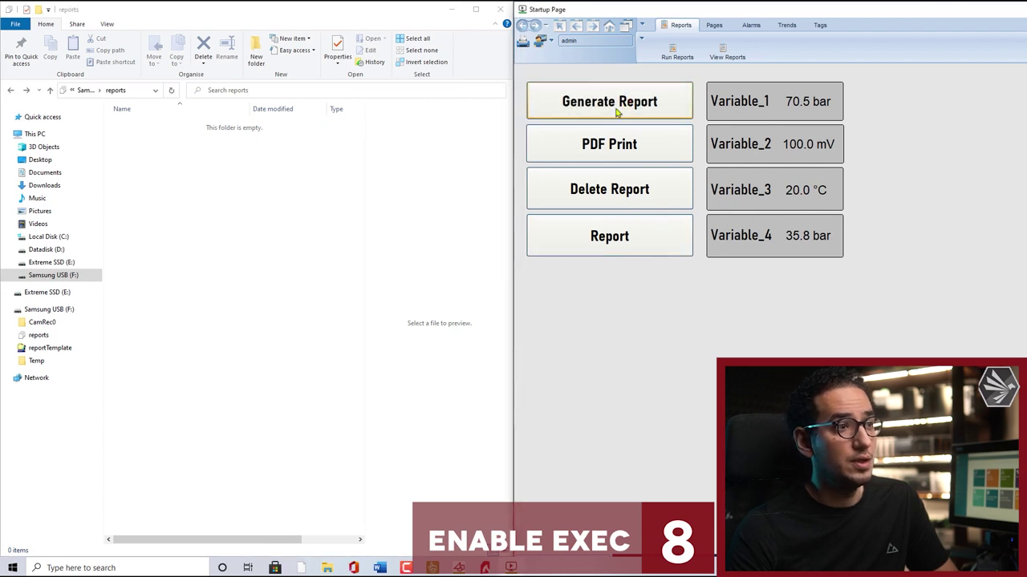
pyautogui.rightClick(210, 255)
pyautogui.click(311, 272)
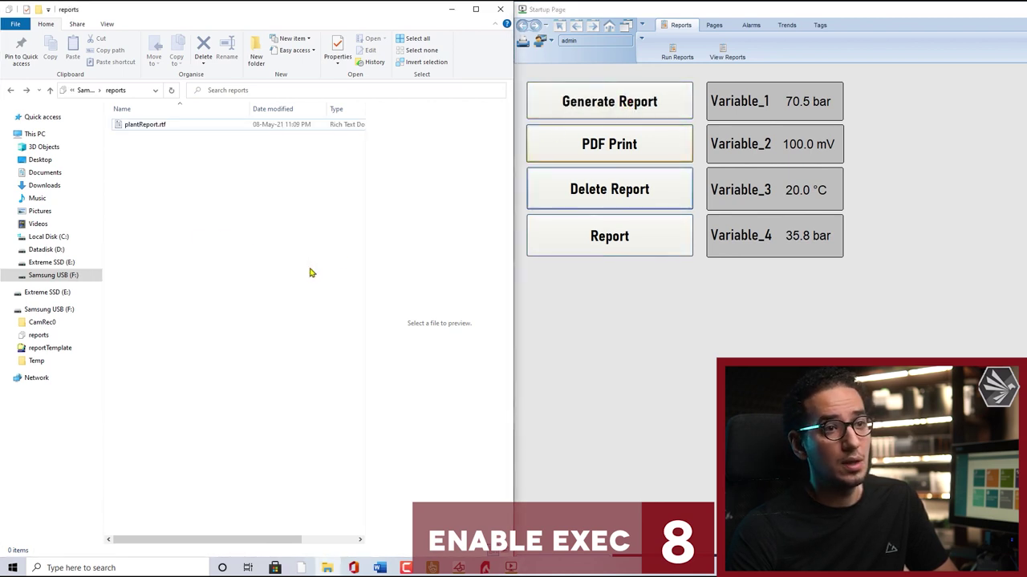
pyautogui.click(608, 145)
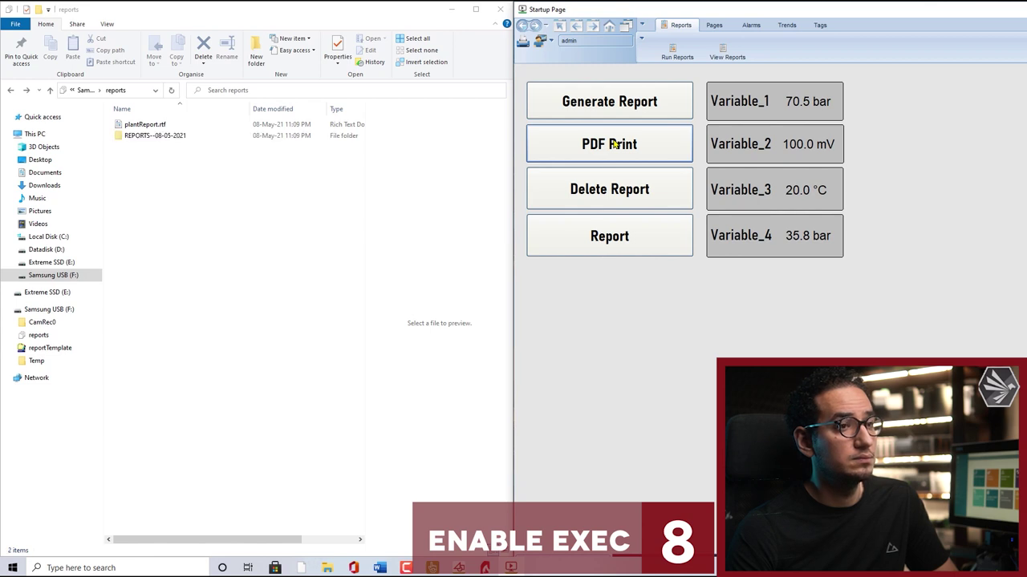
pyautogui.doubleClick(165, 137)
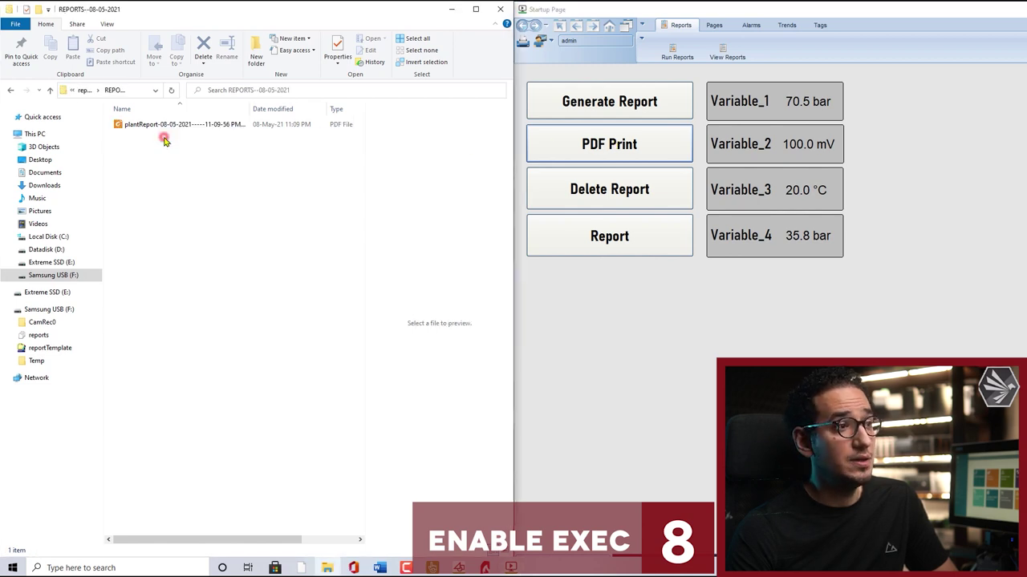
pyautogui.click(11, 93)
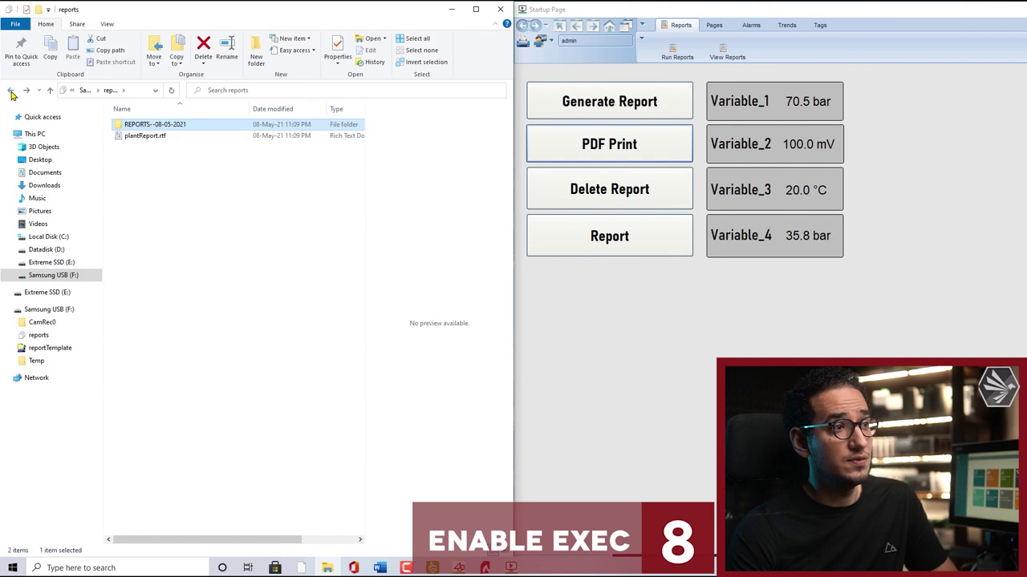
pyautogui.click(596, 200)
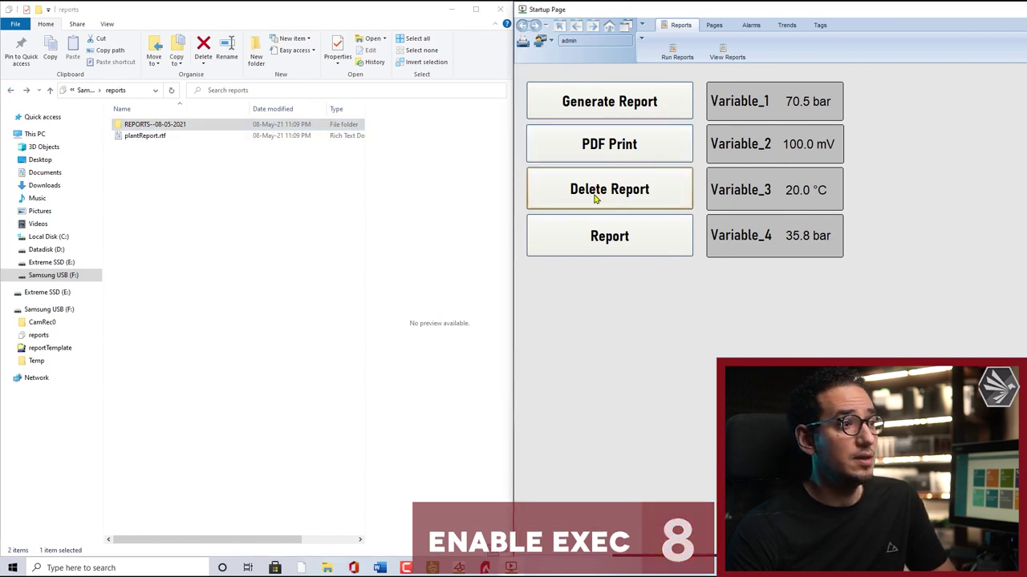